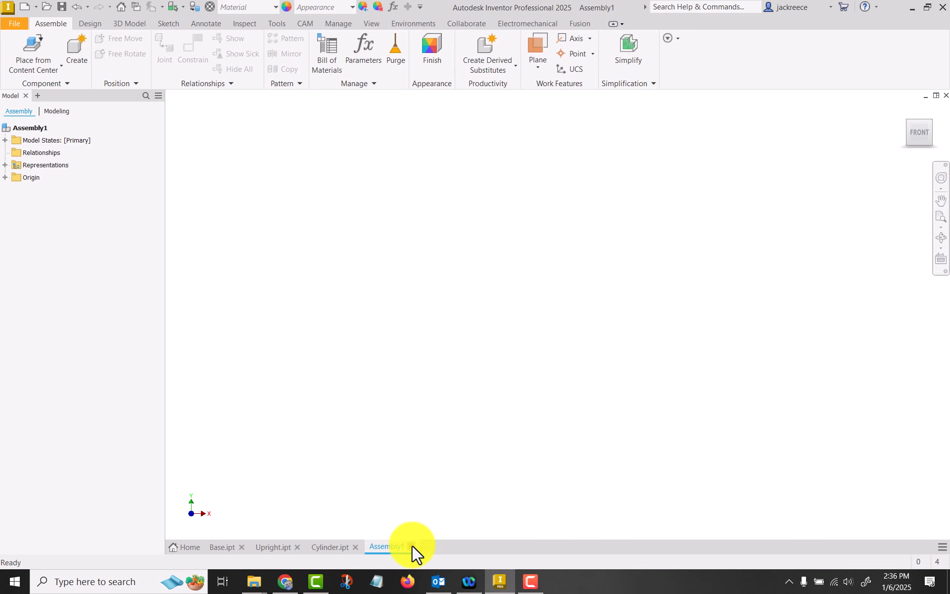
Close the empty Assembly1 and create a new weldment assembly from the English Weldment (ANSI).iam template
left_click(411, 546)
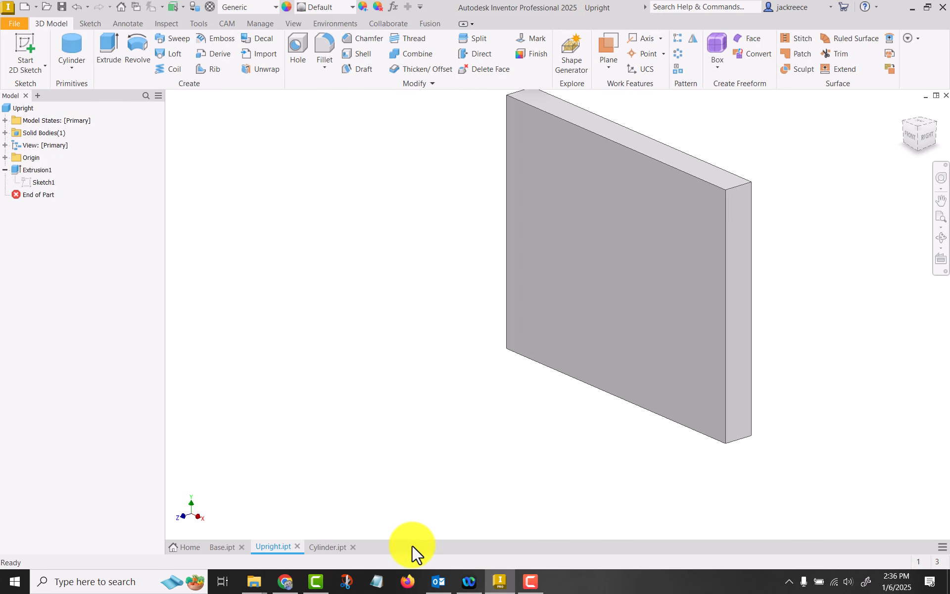
left_click(23, 7)
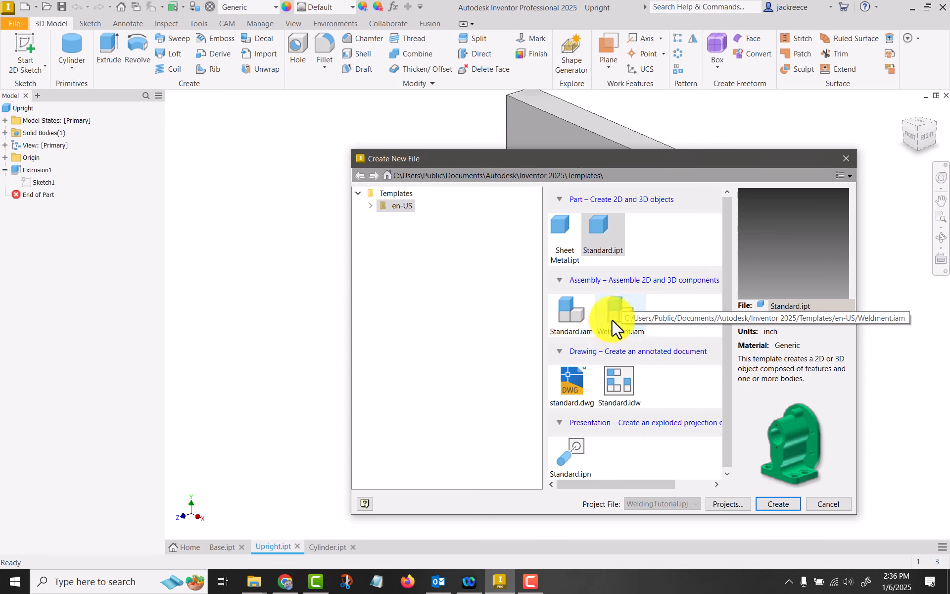
left_click(370, 205)
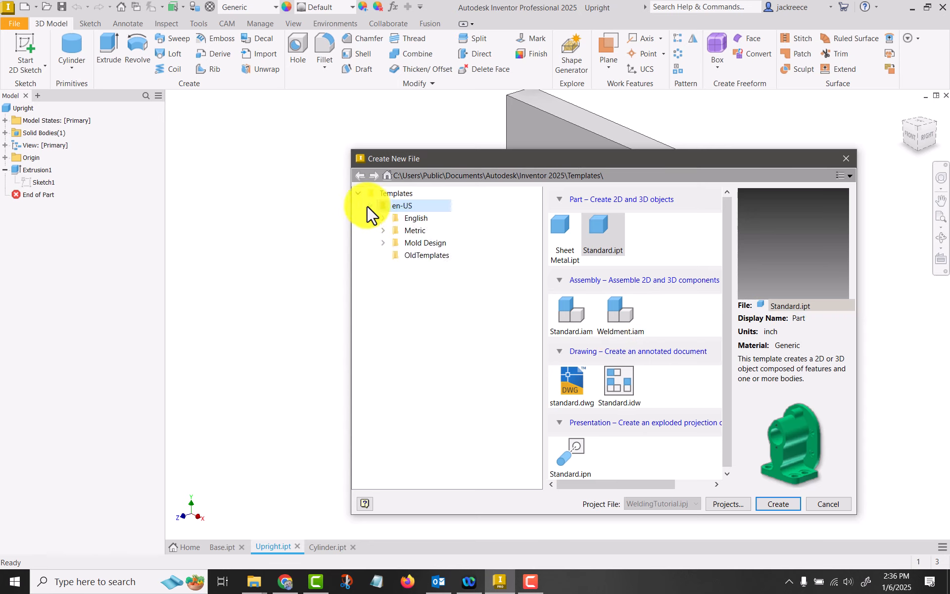
left_click(383, 218)
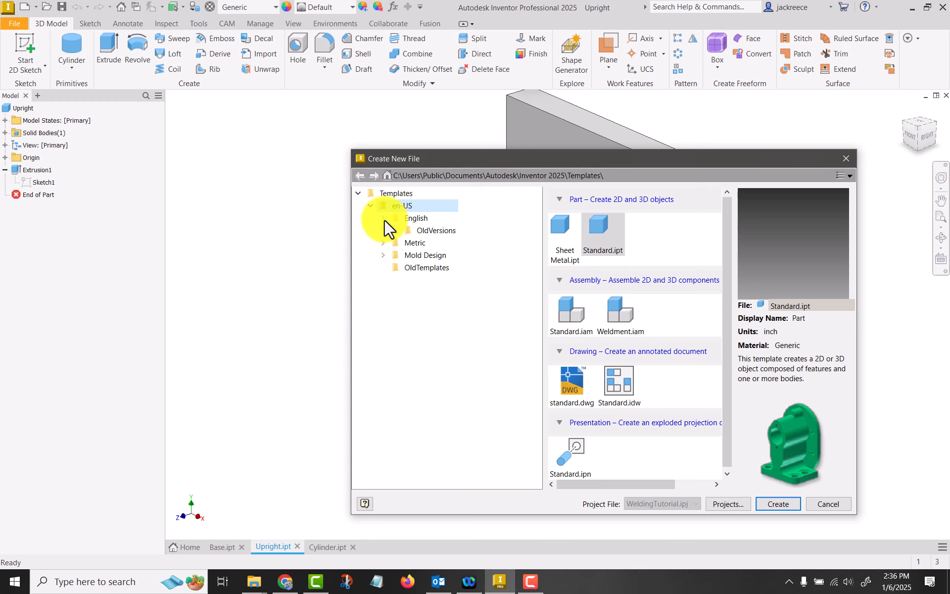
left_click(414, 218)
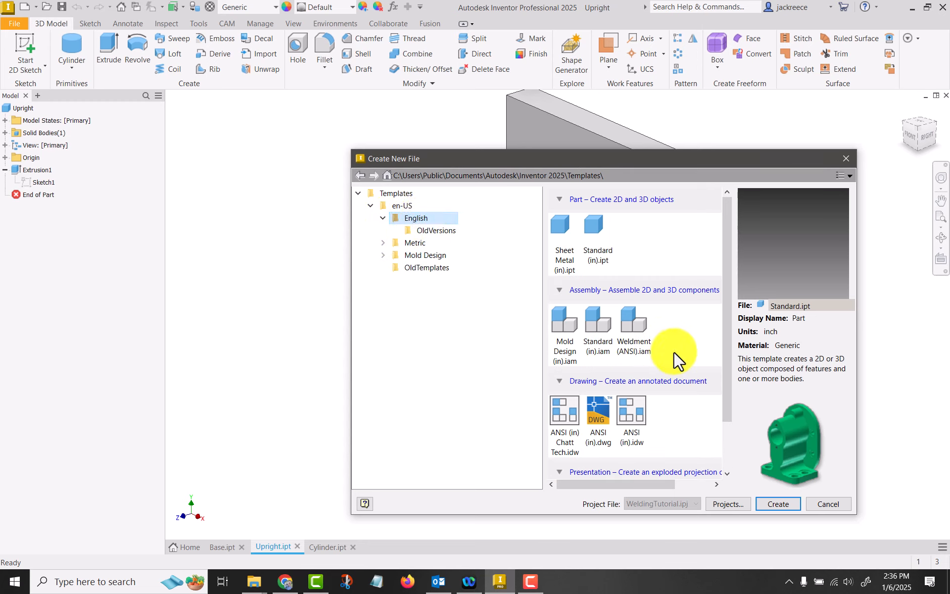
left_click(639, 326)
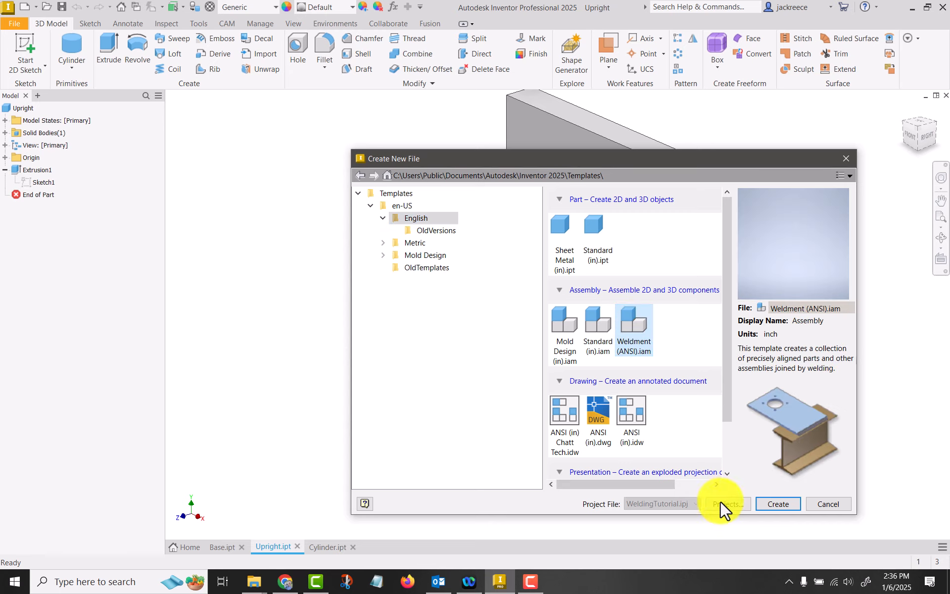
left_click(783, 506)
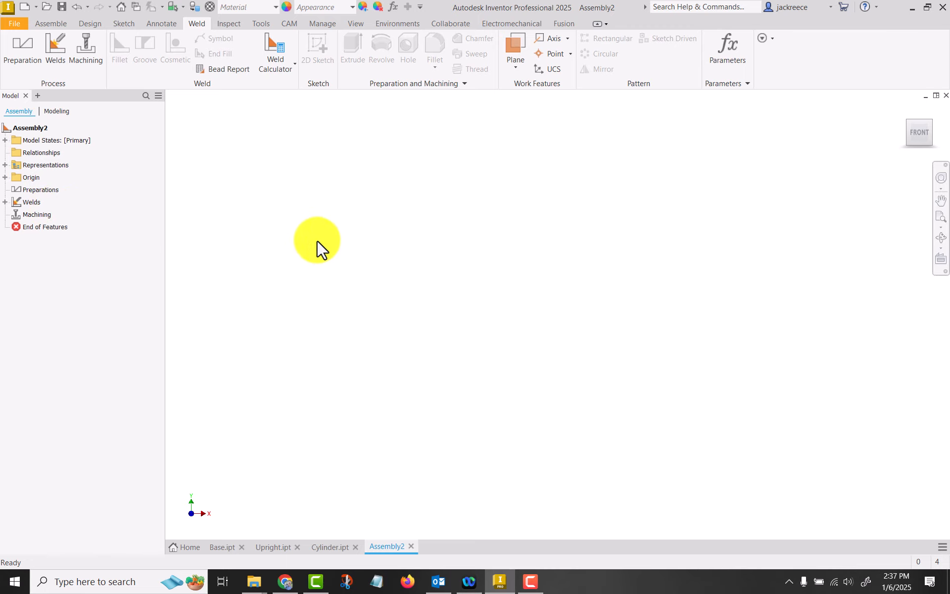
Place a single instance of the Base part from the WeldingTutorial folder into the weldment
left_click(52, 24)
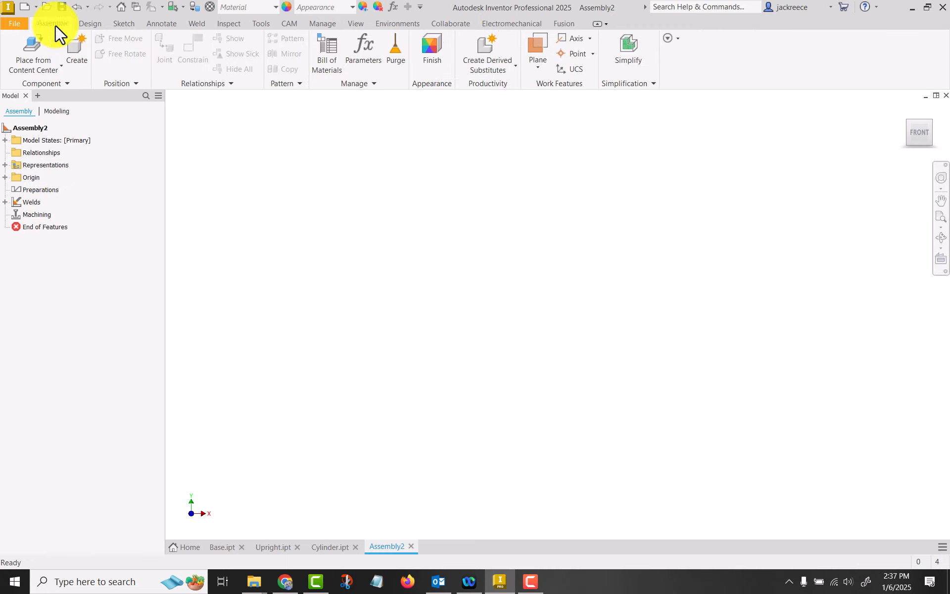
left_click(51, 70)
left_click(38, 85)
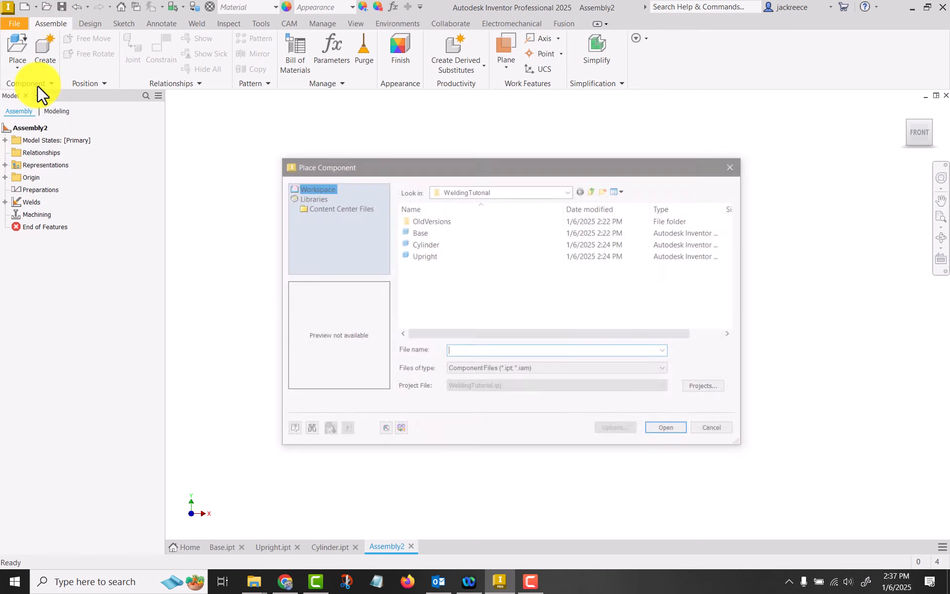
left_click(427, 233)
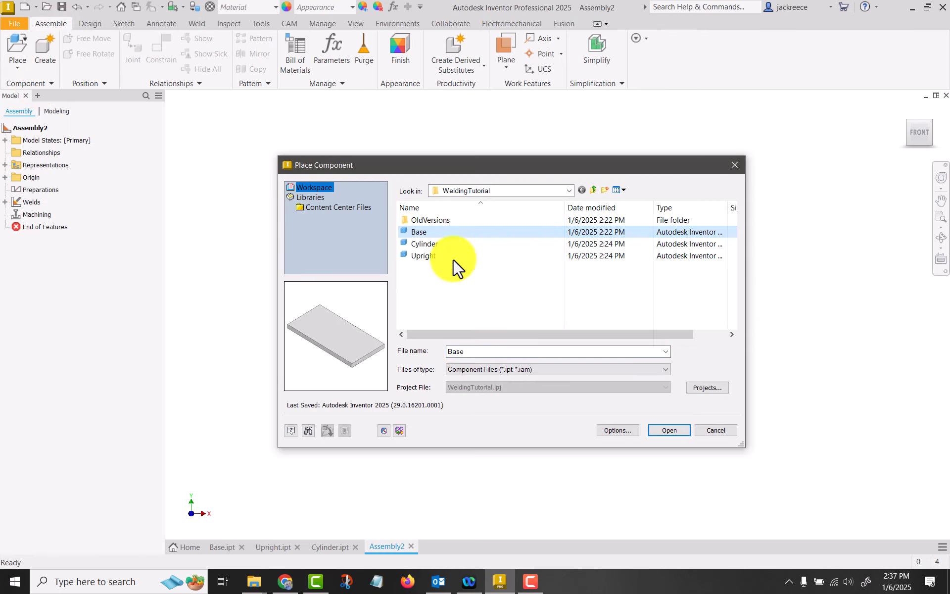
left_click(667, 429)
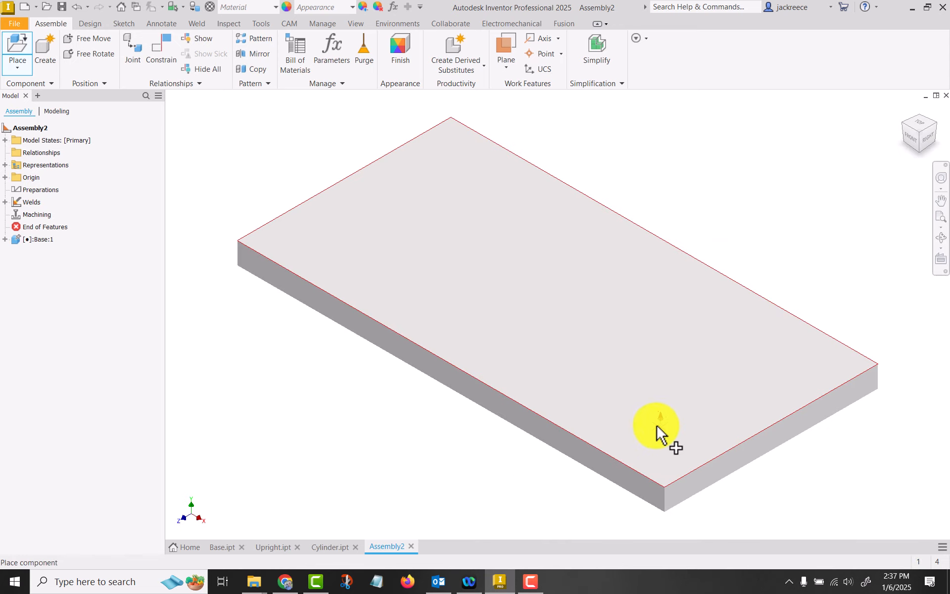
right_click(326, 382)
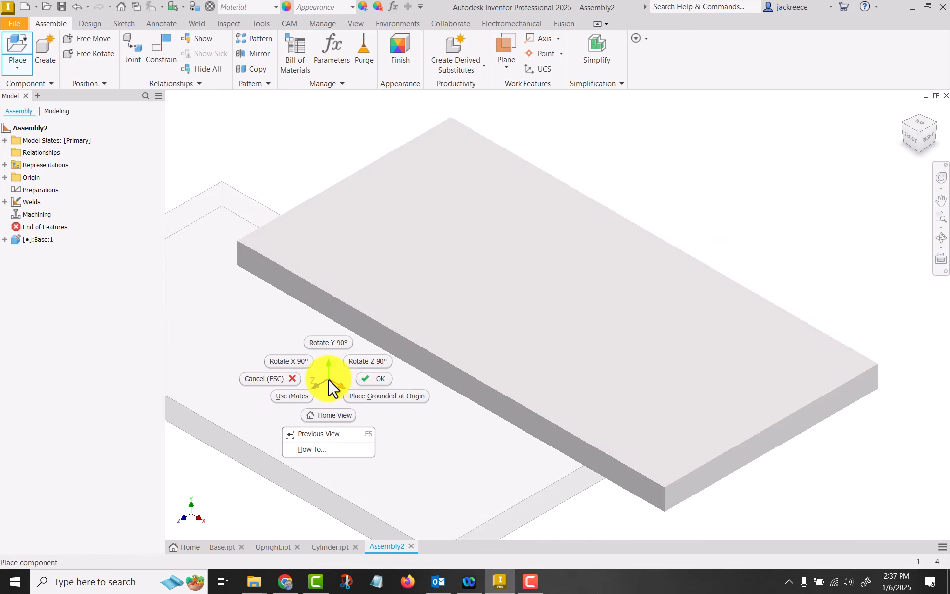
left_click(373, 381)
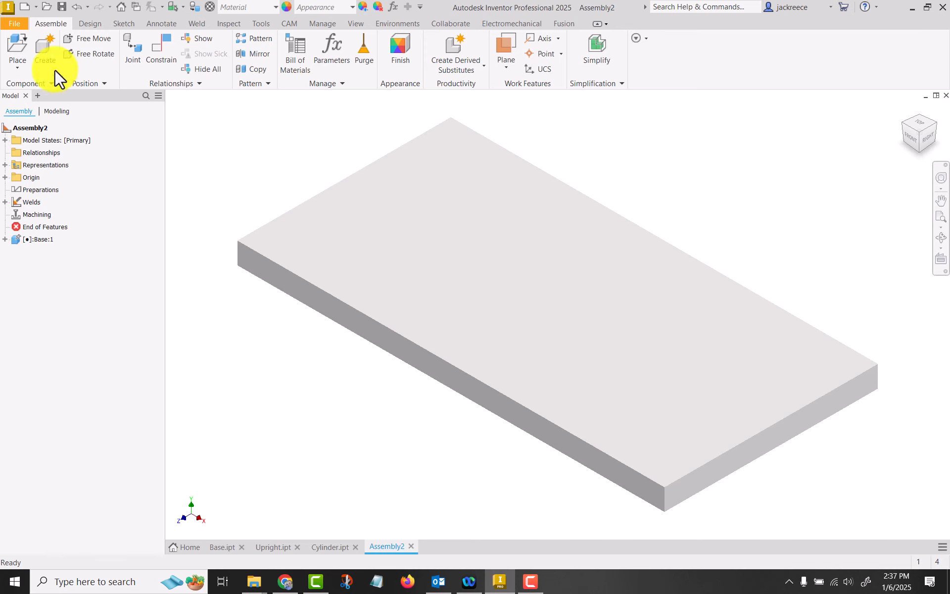
Place one instance of the Upright part in the empty space behind the base plate
left_click(7, 44)
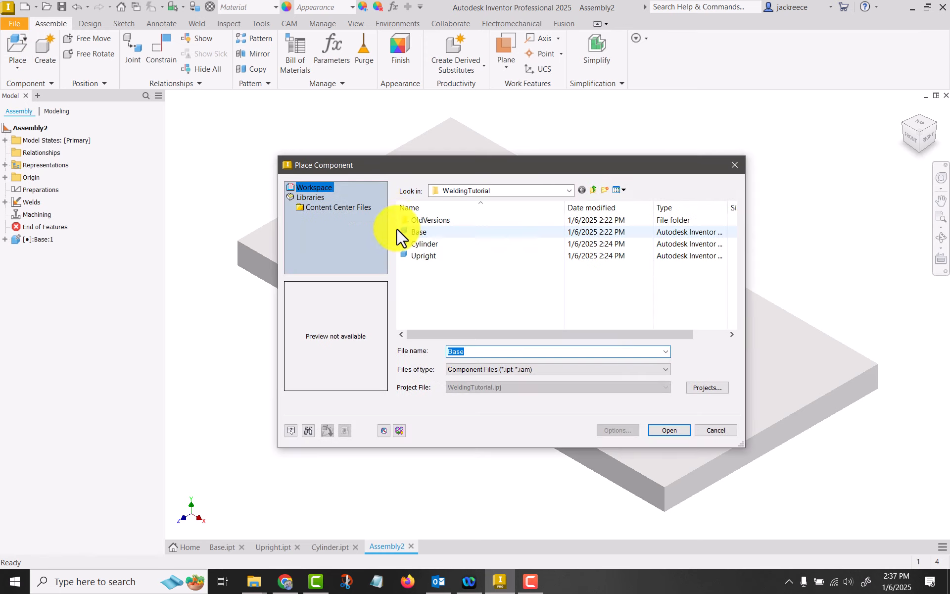
left_click(416, 256)
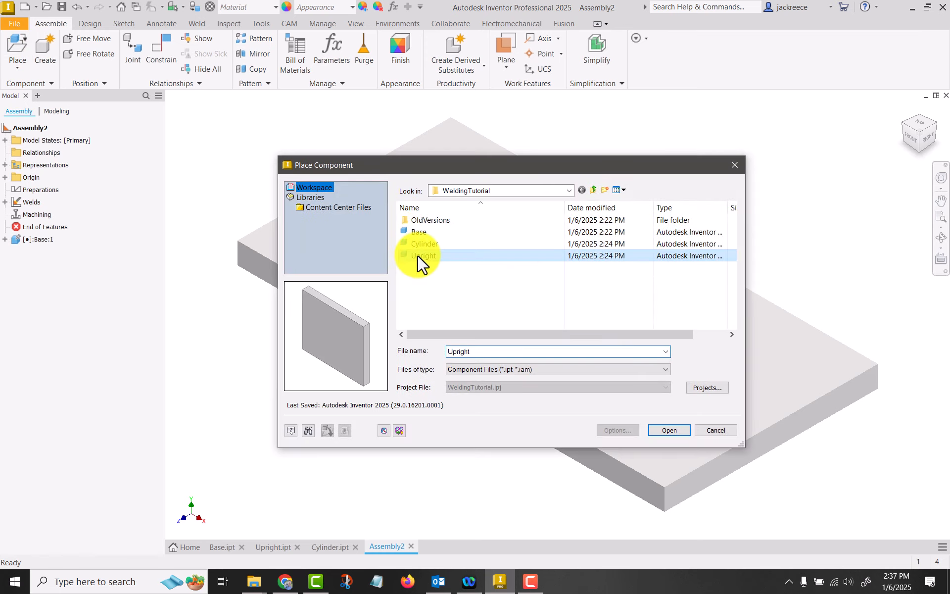
left_click(685, 433)
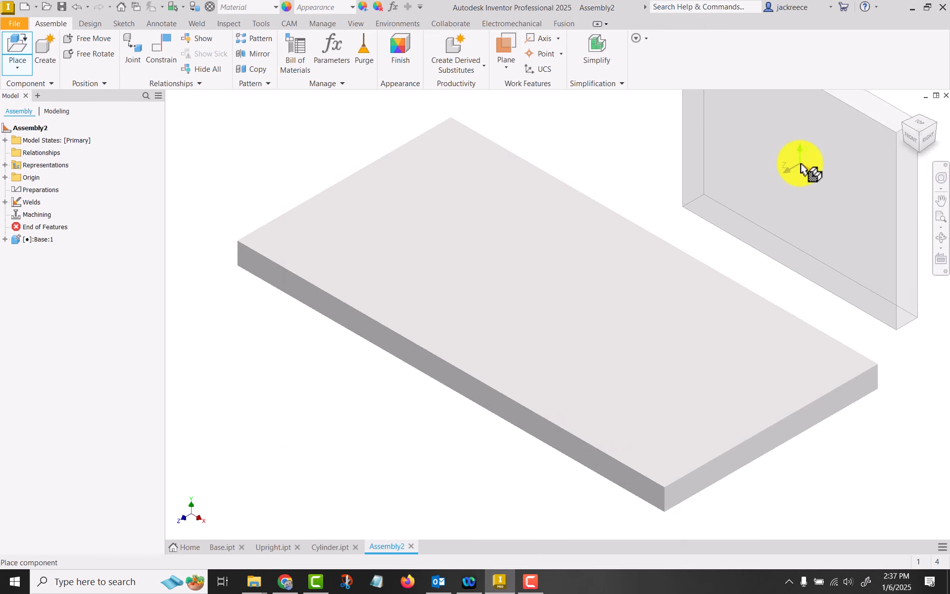
left_click(798, 166)
right_click(799, 165)
left_click(845, 166)
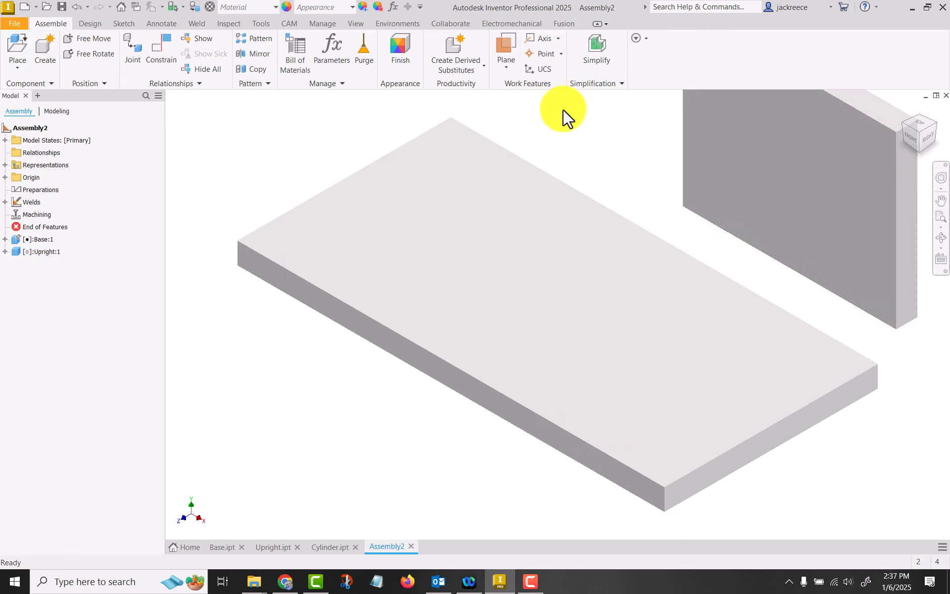
Add a mate constraint with 0.000 in offset between the base's top face and the upright's narrow bottom face
scroll(565, 129, "down", 2)
middle_click_drag(569, 144, 512, 299)
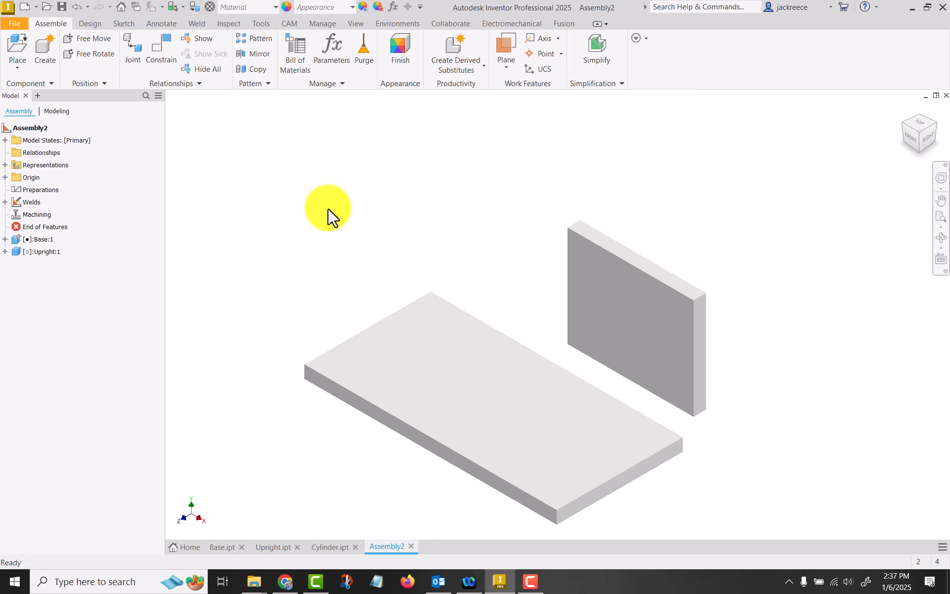
left_click(163, 55)
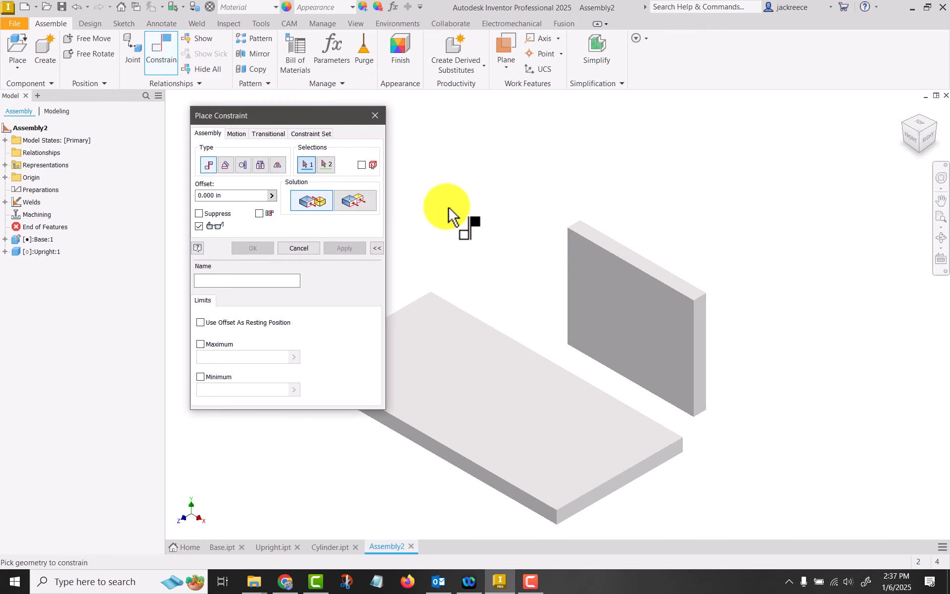
left_click(446, 375)
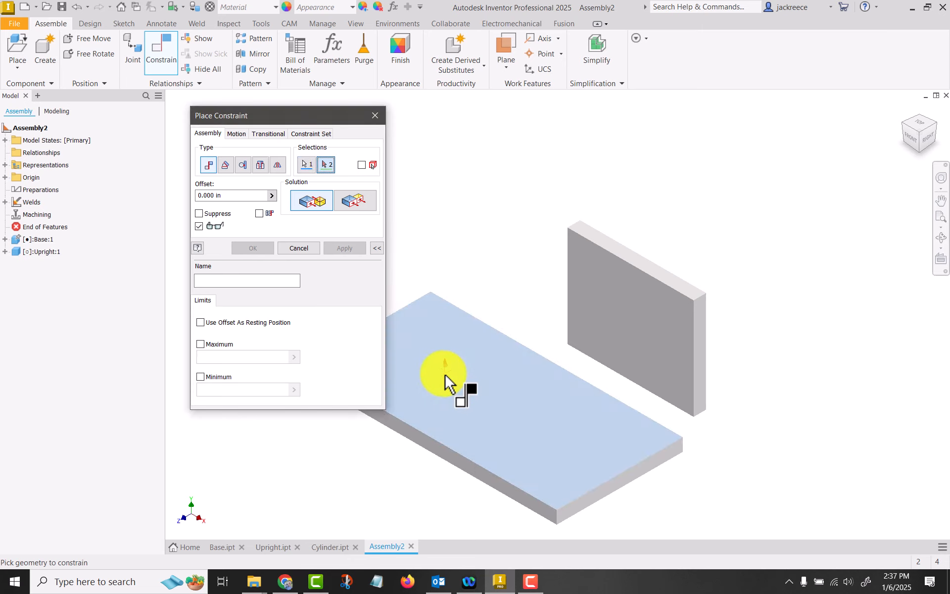
middle_click_drag(467, 365, 660, 361, "shift")
left_click(644, 352)
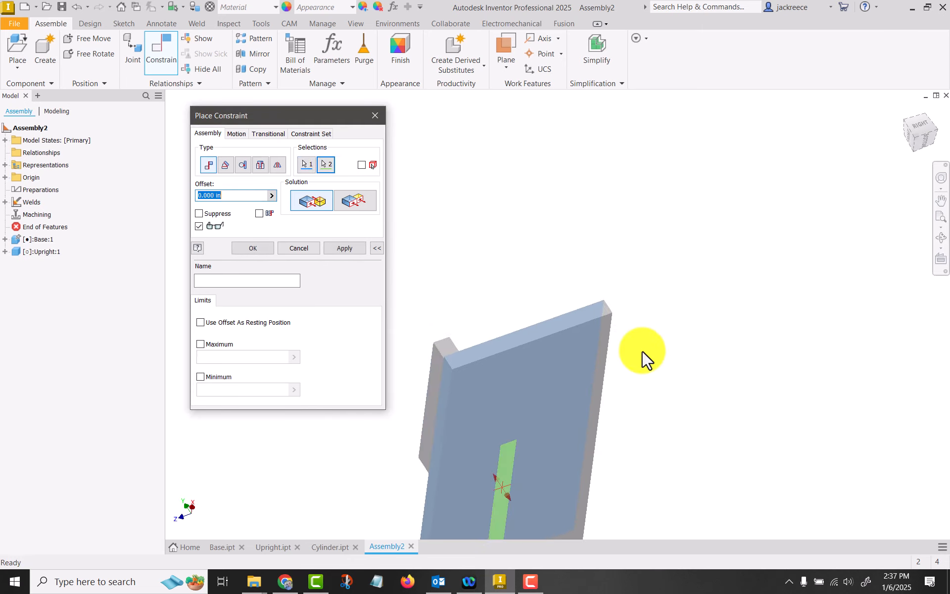
left_click(344, 247)
Add a flush constraint with 0.000 in offset between the base's short end face and the upright's broad outer face
left_click(367, 202)
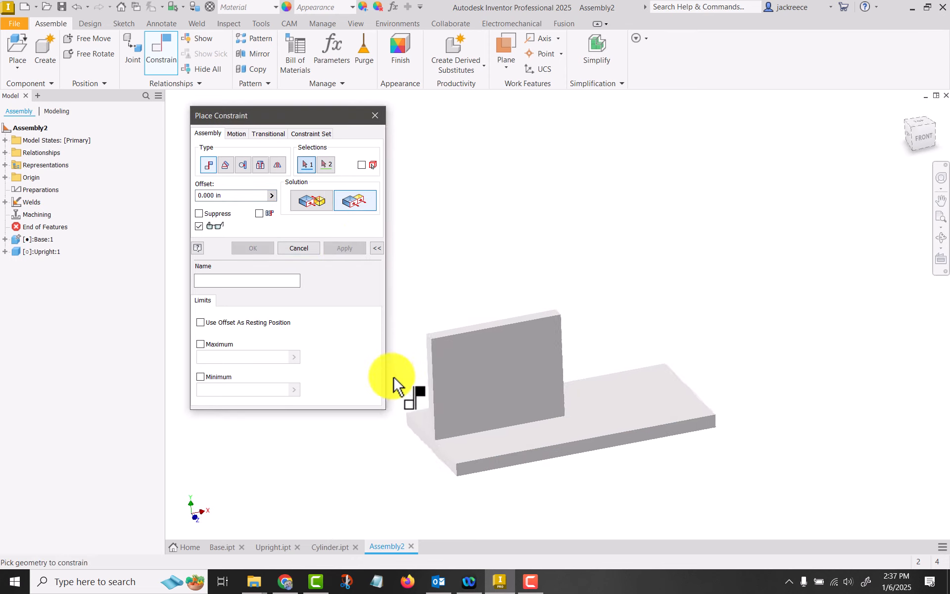
left_click(448, 460)
left_click(457, 417)
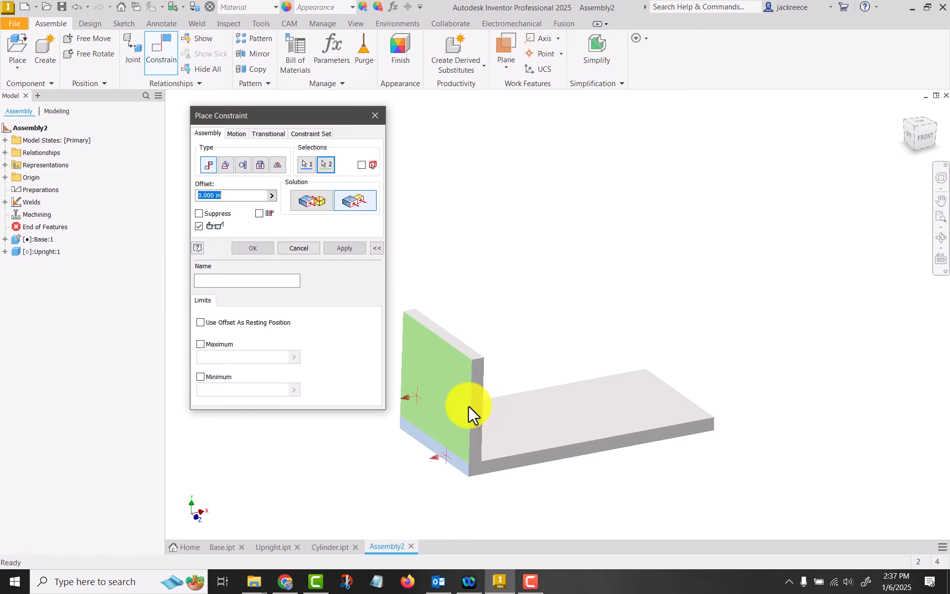
left_click(344, 248)
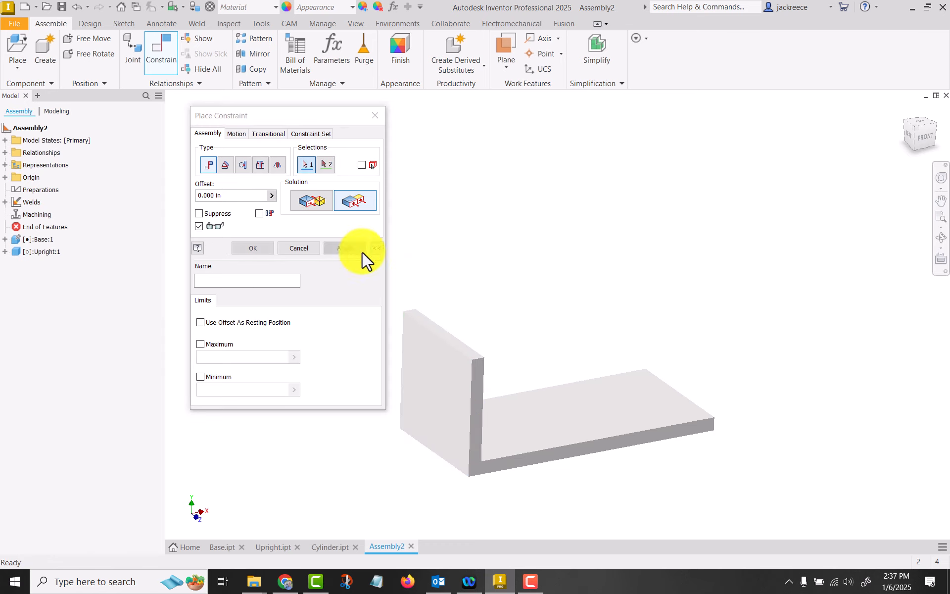
scroll(562, 303, "up", 3)
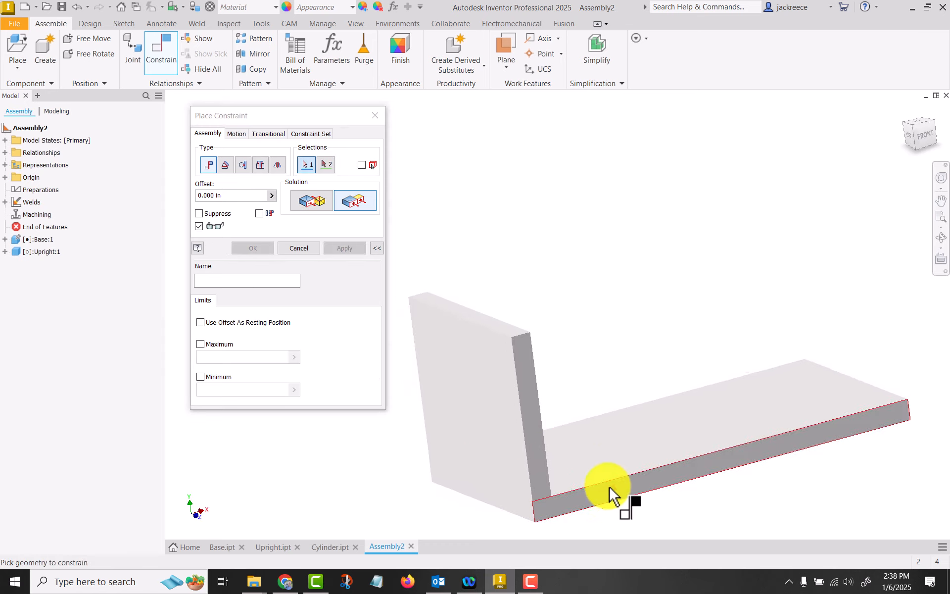
left_click(608, 495)
left_click(539, 467)
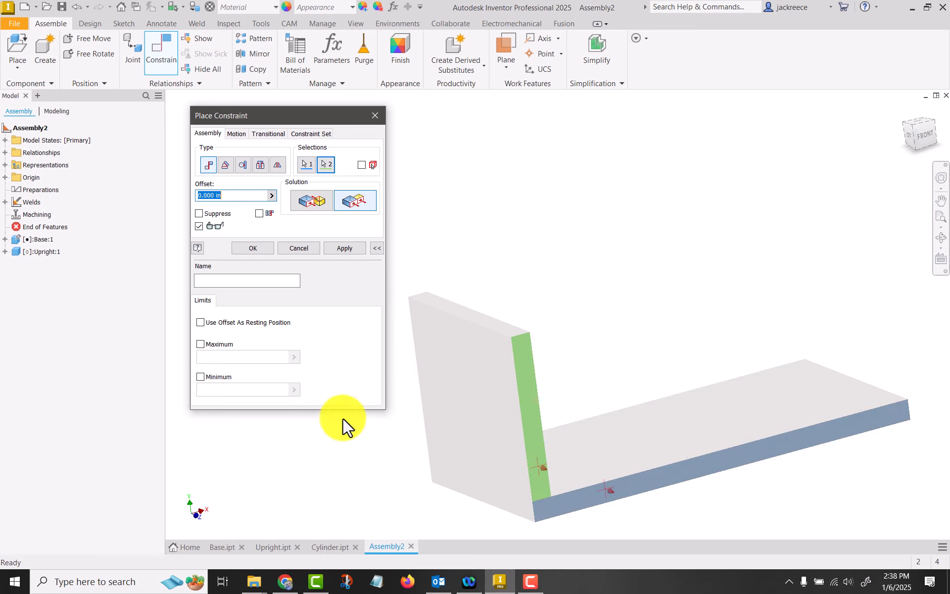
left_click(297, 247)
Give the base plate a red appearance and the upright plate a polished green appearance
scroll(568, 270, "down", 3)
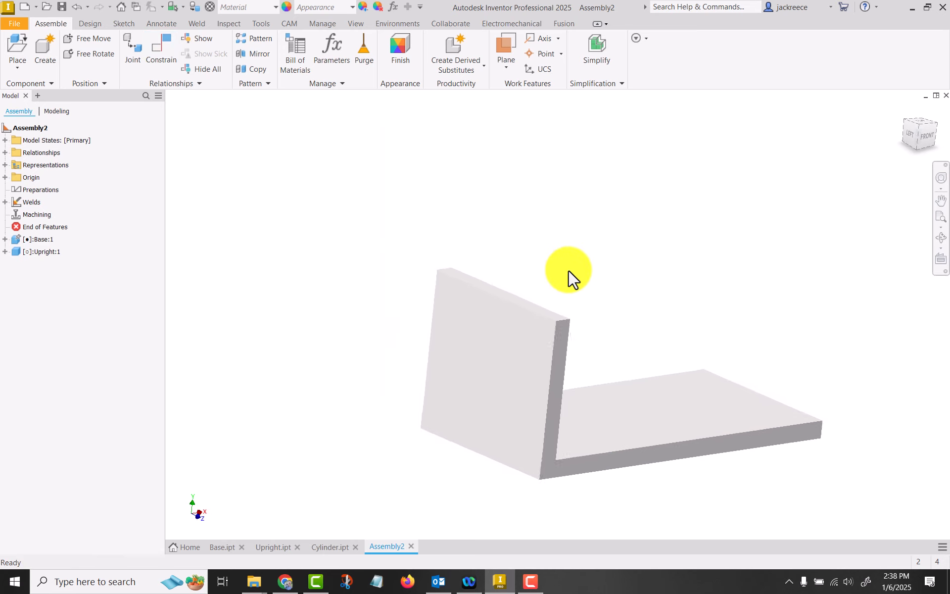
middle_click_drag(569, 268, 551, 210, "shift")
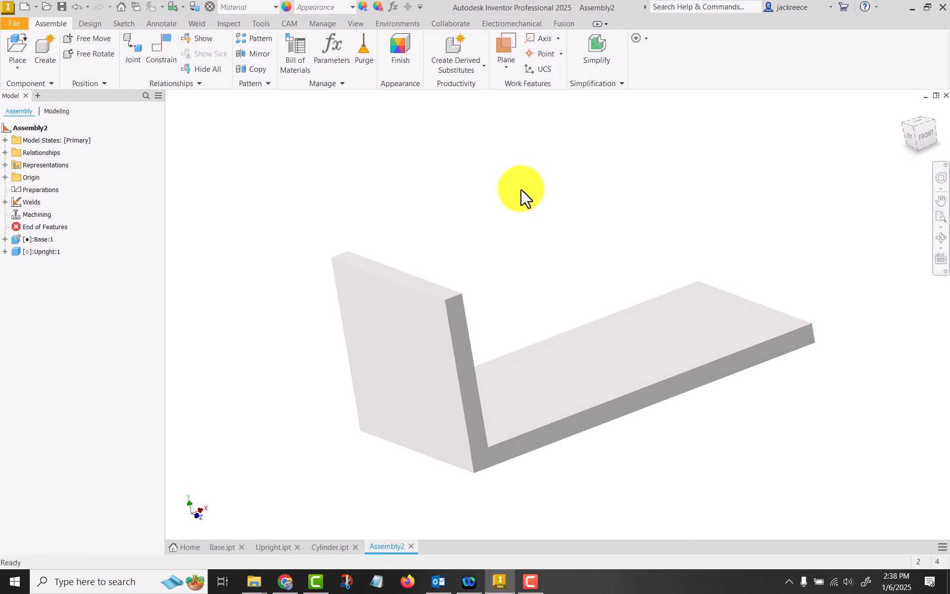
left_click(619, 386)
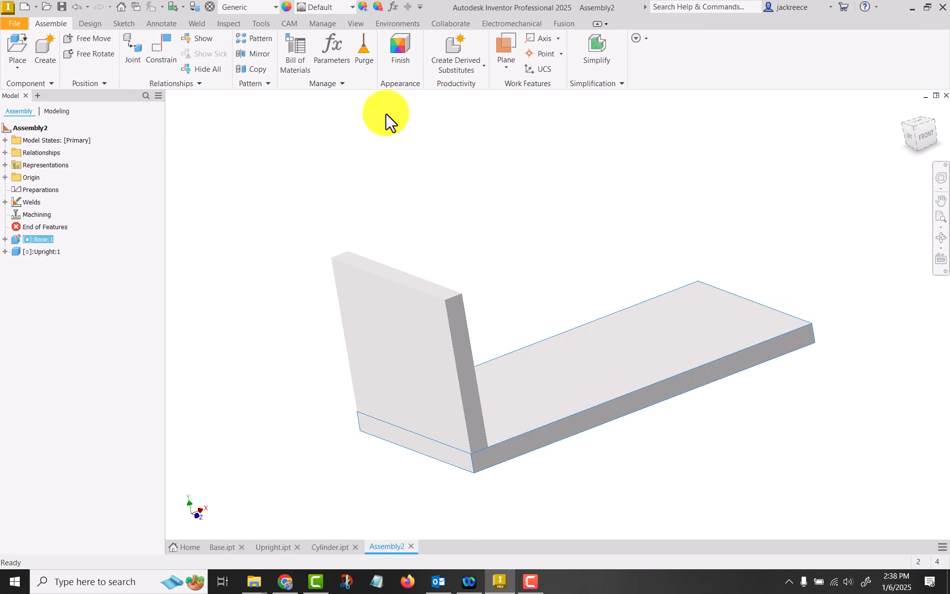
right_click(628, 341)
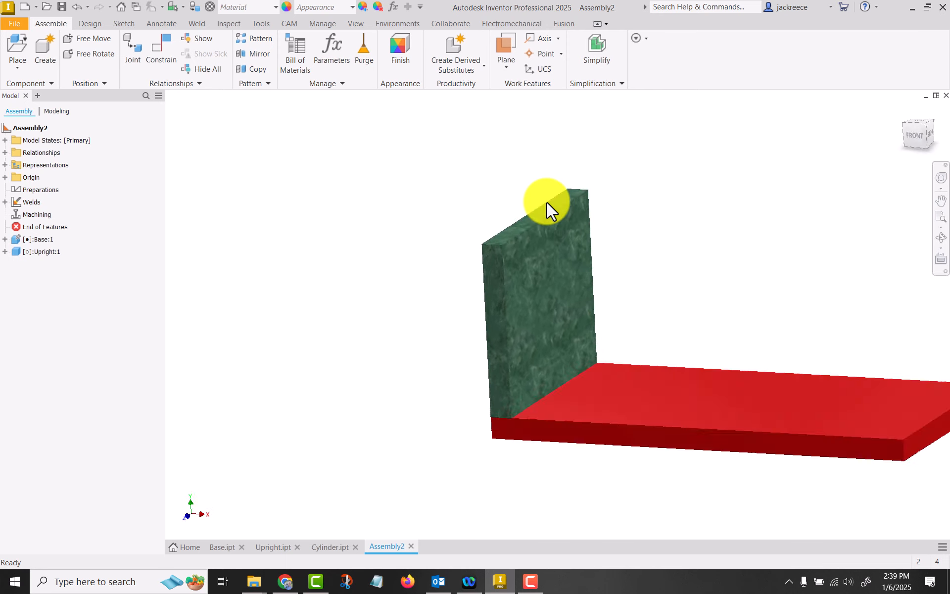
Slide the upright along the base's end and make its narrow front side flush with the base's long front side at 0.000 in offset
left_click_drag(523, 197, 548, 181)
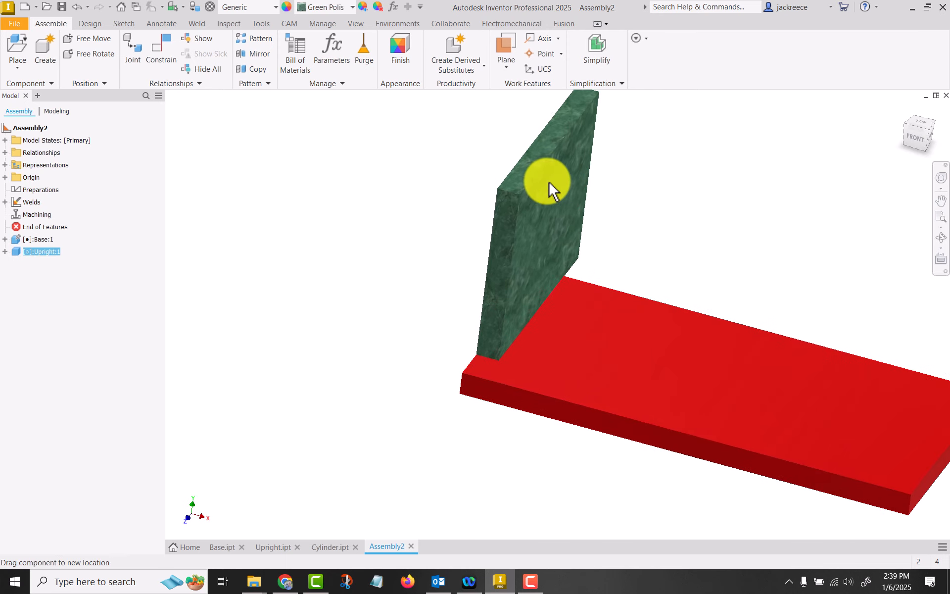
left_click(171, 58)
left_click(358, 205)
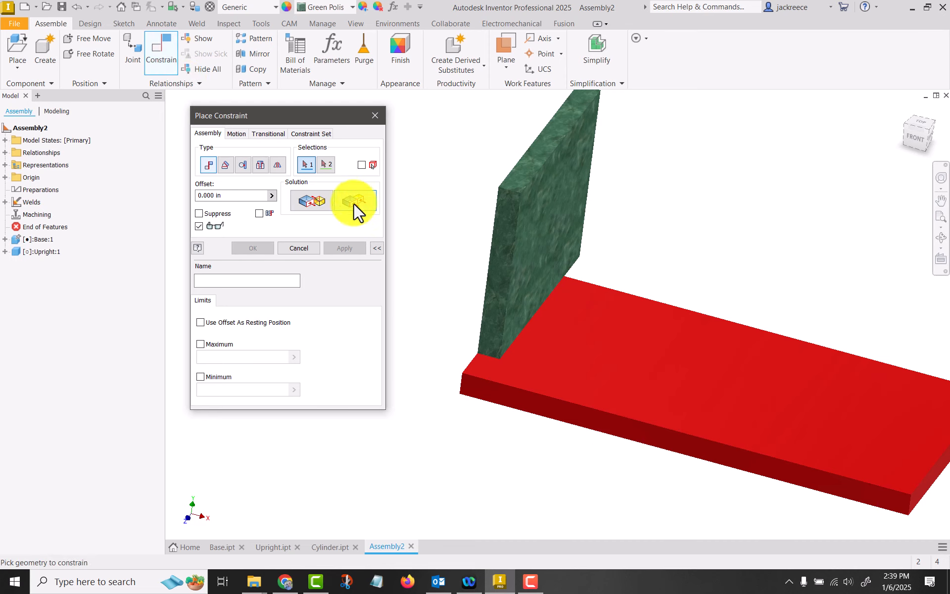
left_click(524, 406)
left_click(477, 321)
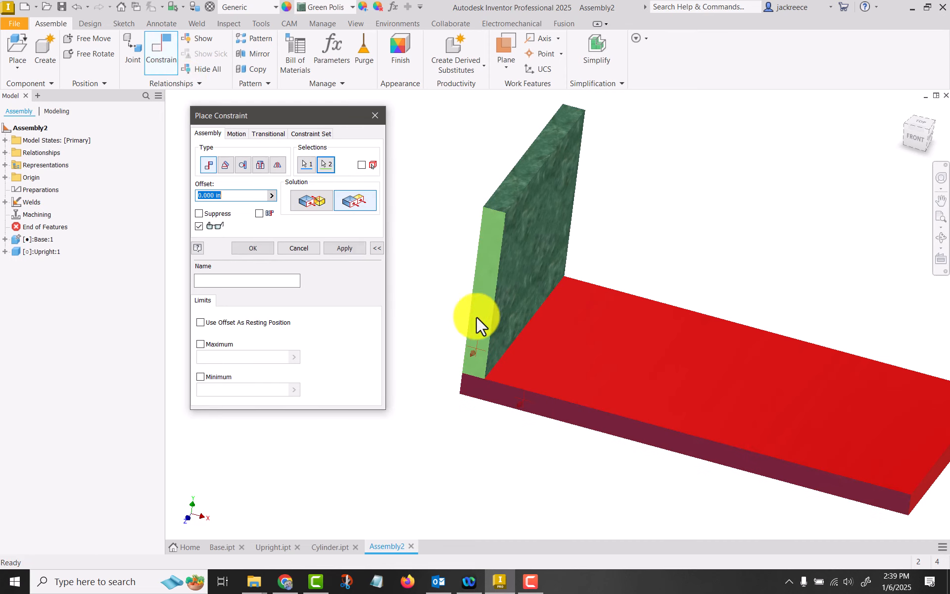
left_click(253, 248)
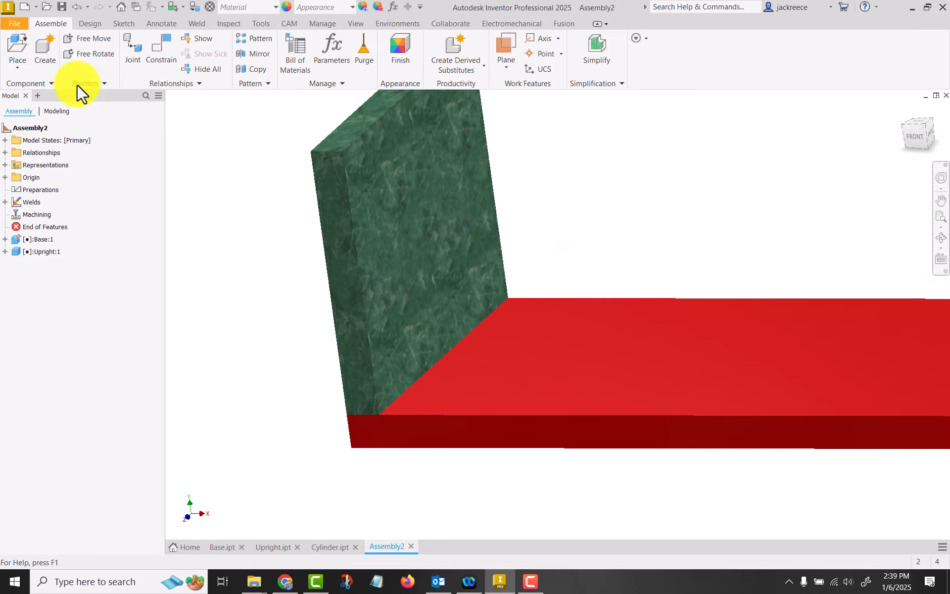
Add a 0.25 in flat-contour fillet weld with All extents between the base's top face and the upright's broad inner face
left_click(197, 24)
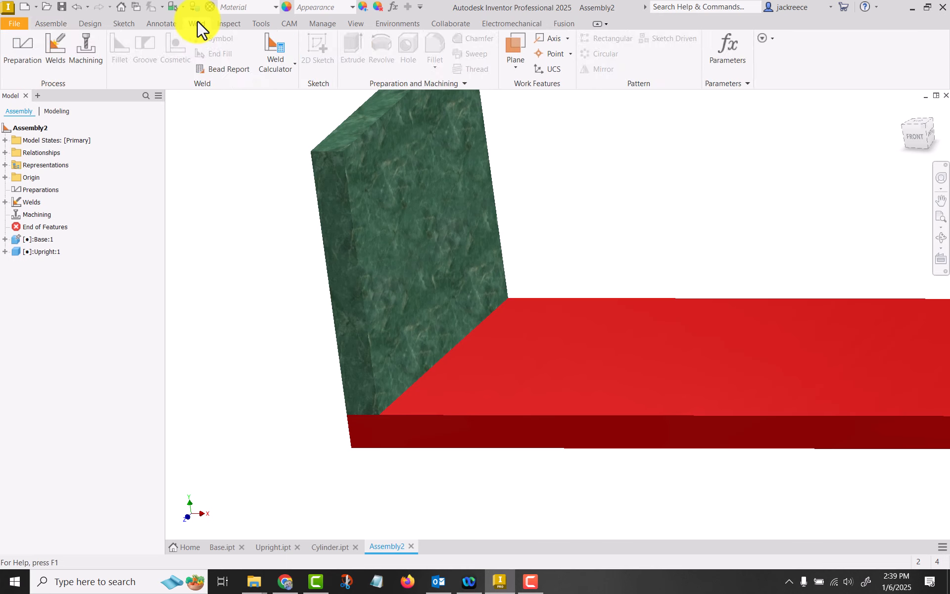
left_click(53, 37)
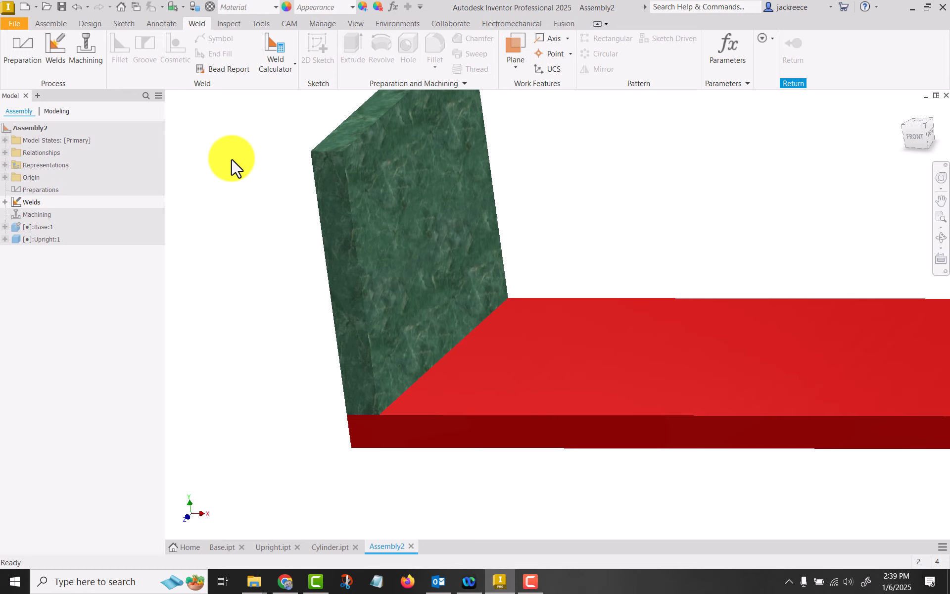
left_click(55, 52)
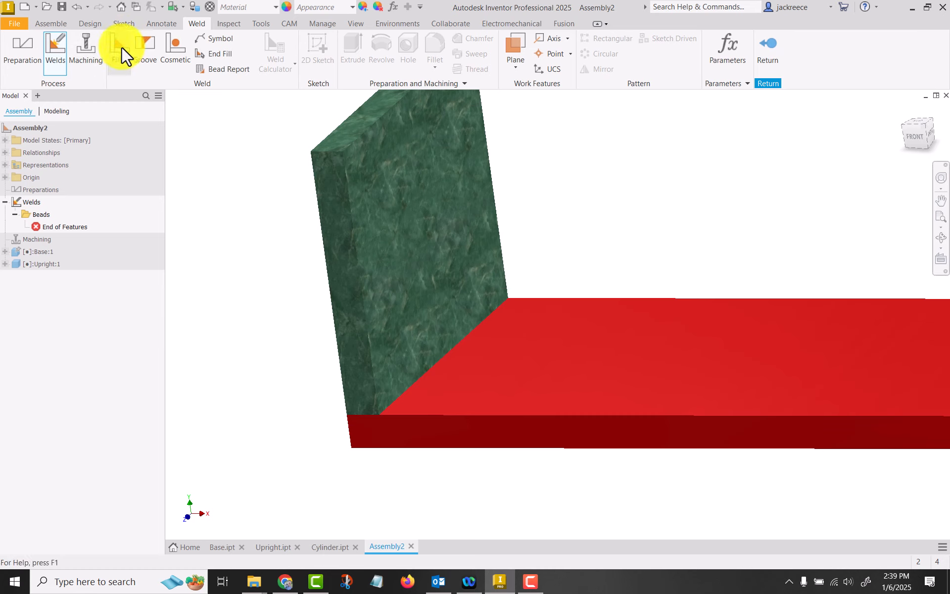
left_click(121, 46)
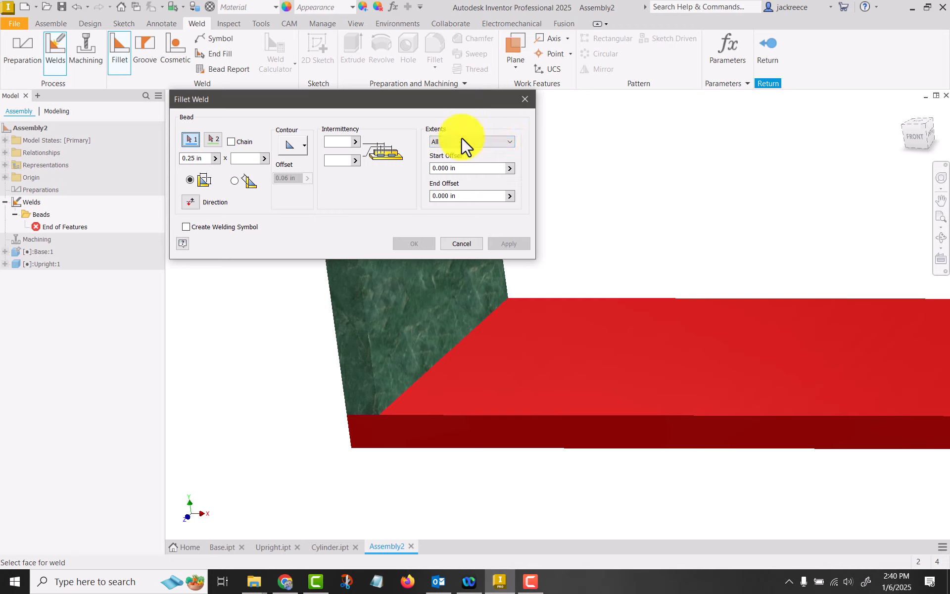
left_click(502, 143)
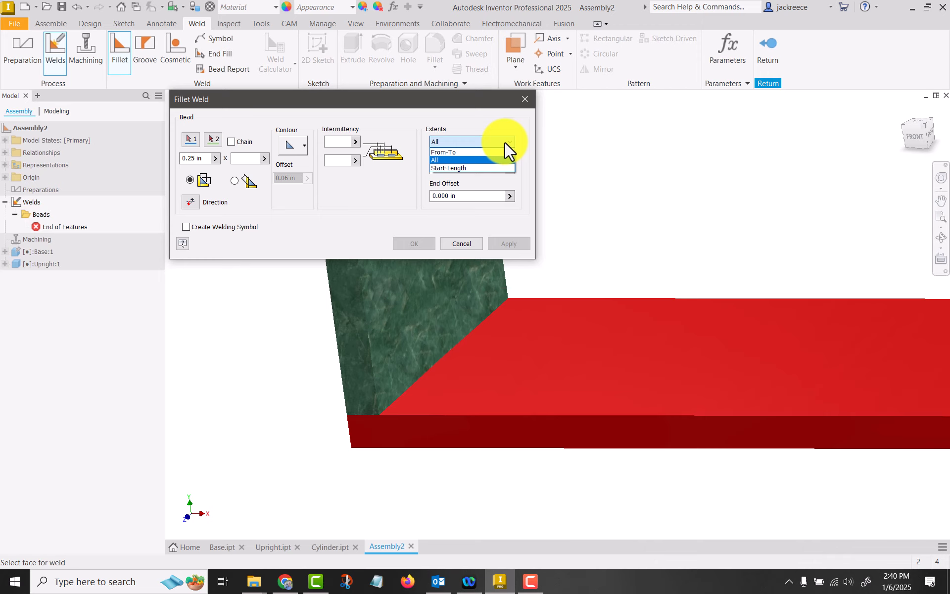
left_click(479, 141)
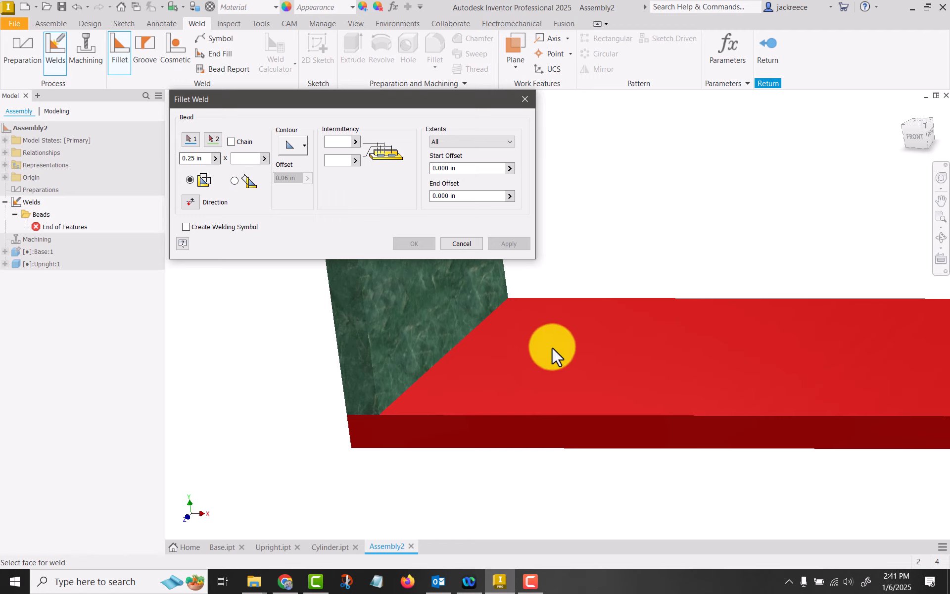
left_click(505, 350)
left_click(213, 139)
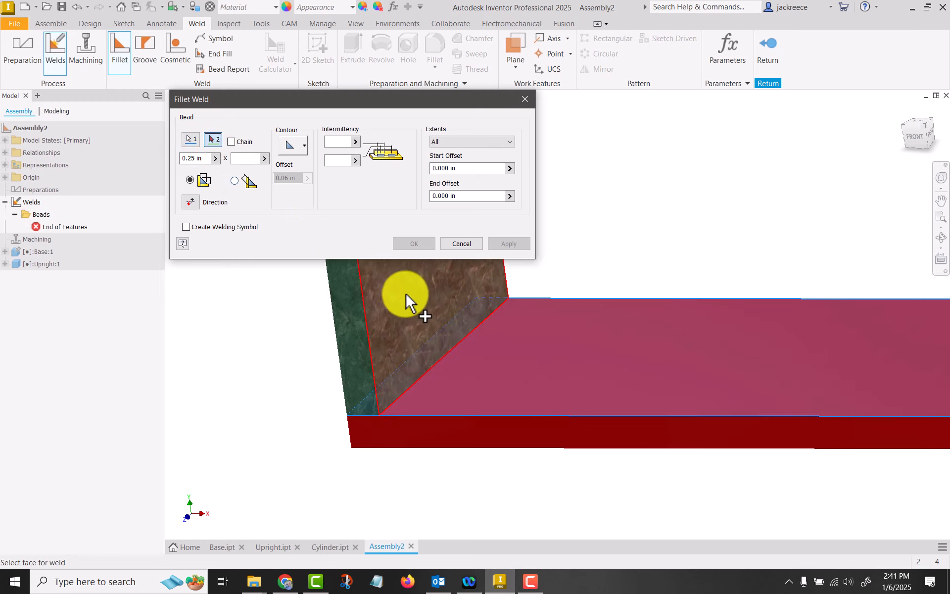
left_click(403, 297)
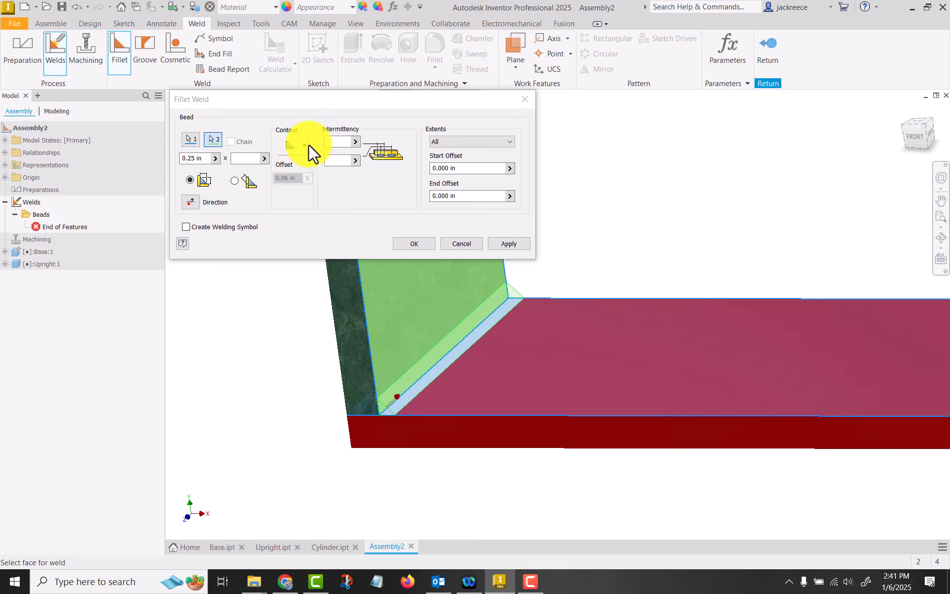
left_click(296, 145)
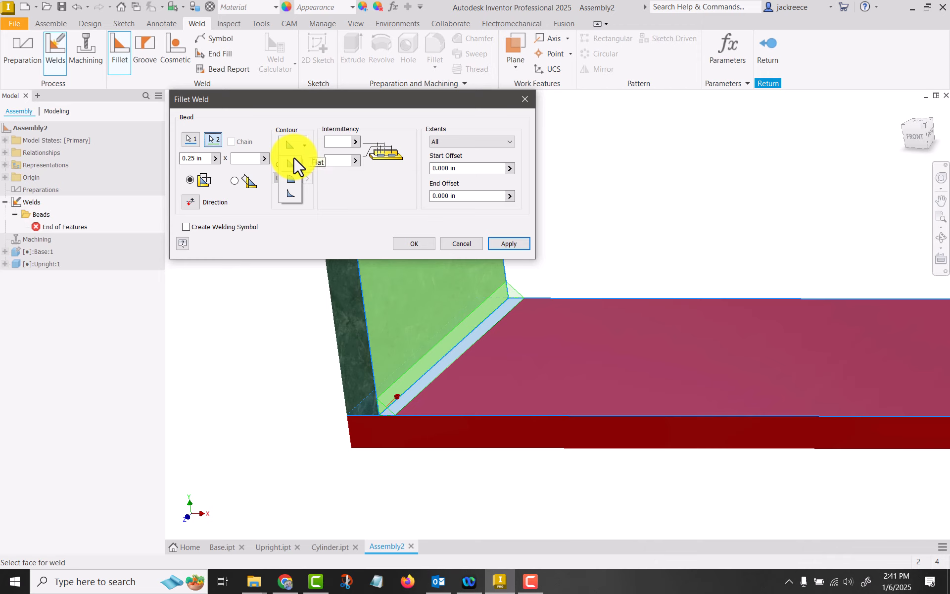
left_click(286, 141)
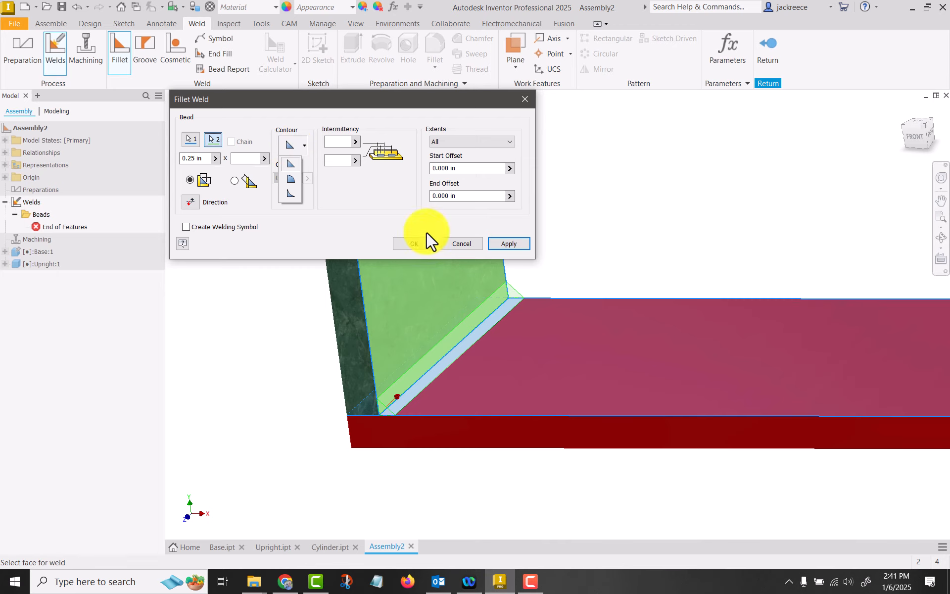
left_click(413, 242)
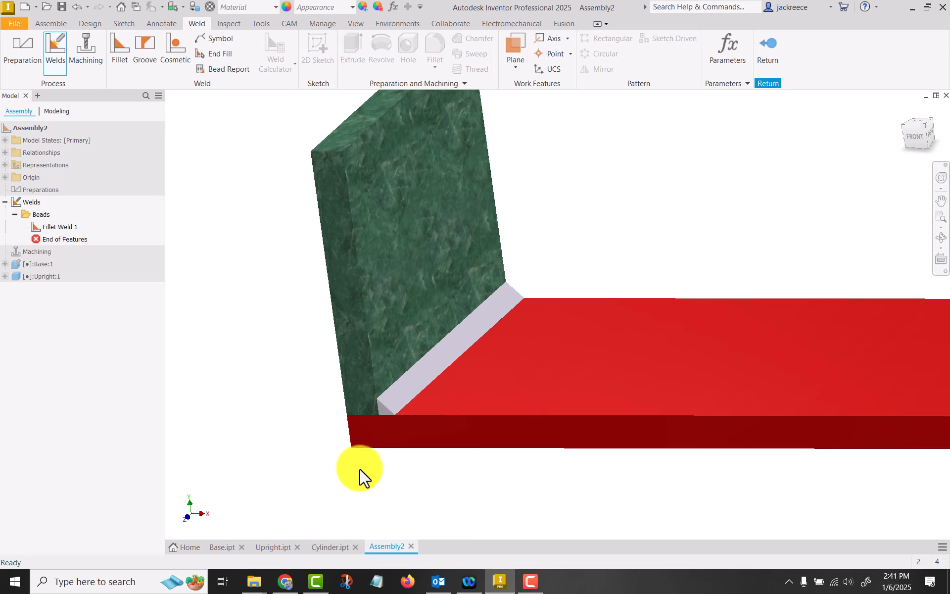
Edit the fillet weld to set its second leg to .125 in and inspect the unequal bead at the joint
double_click(59, 227)
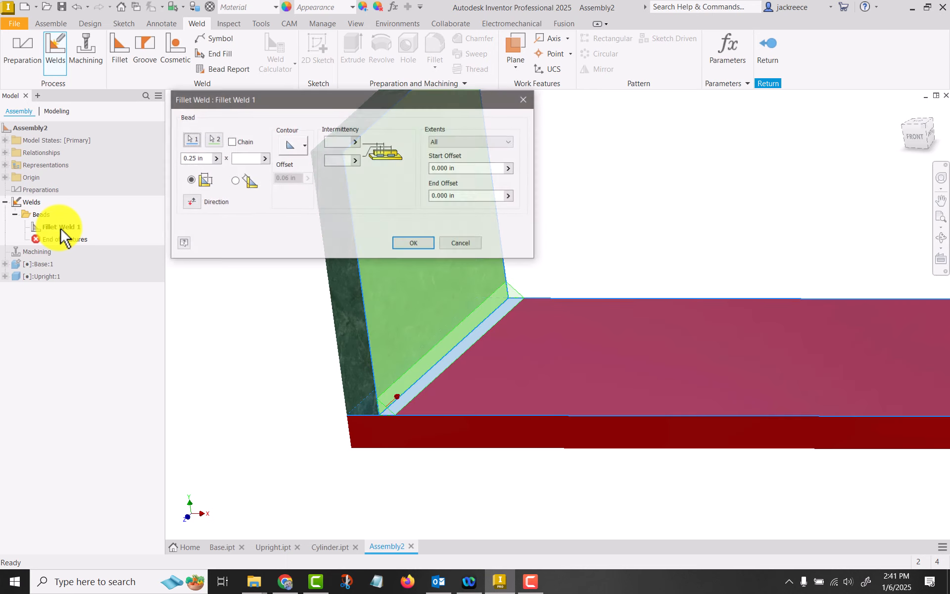
left_click(239, 158)
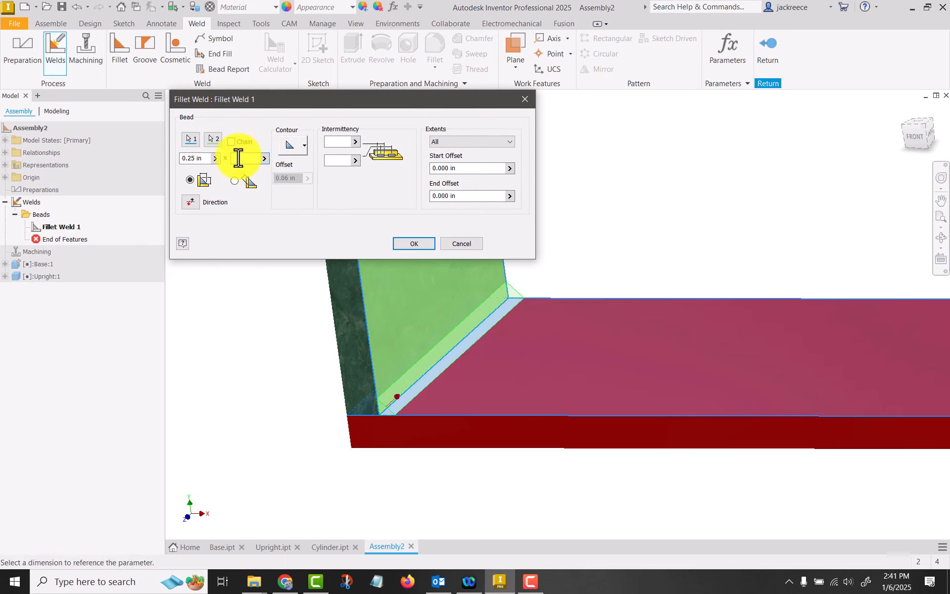
type("0.25")
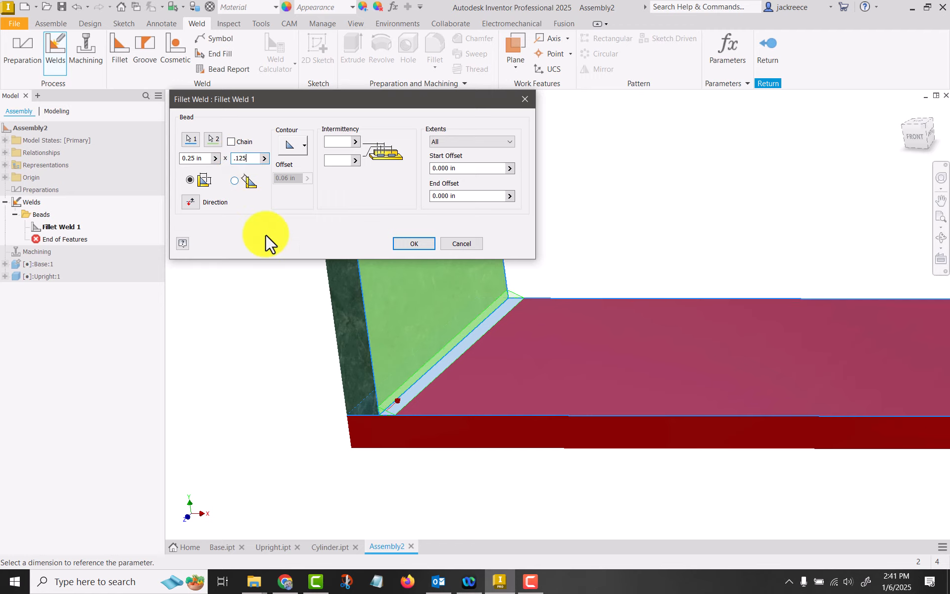
left_click(412, 244)
scroll(376, 426, "up", 5)
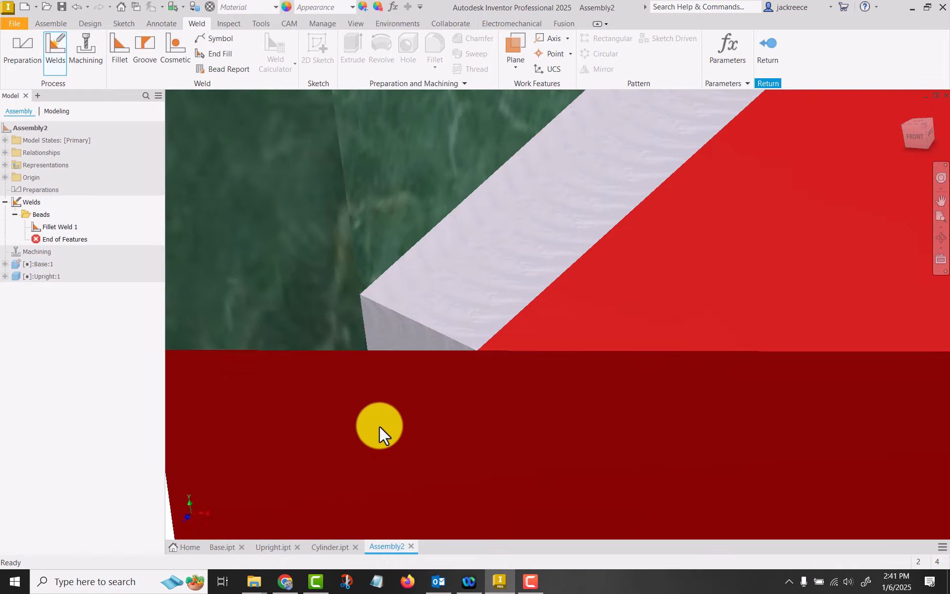
scroll(379, 426, "down", 2)
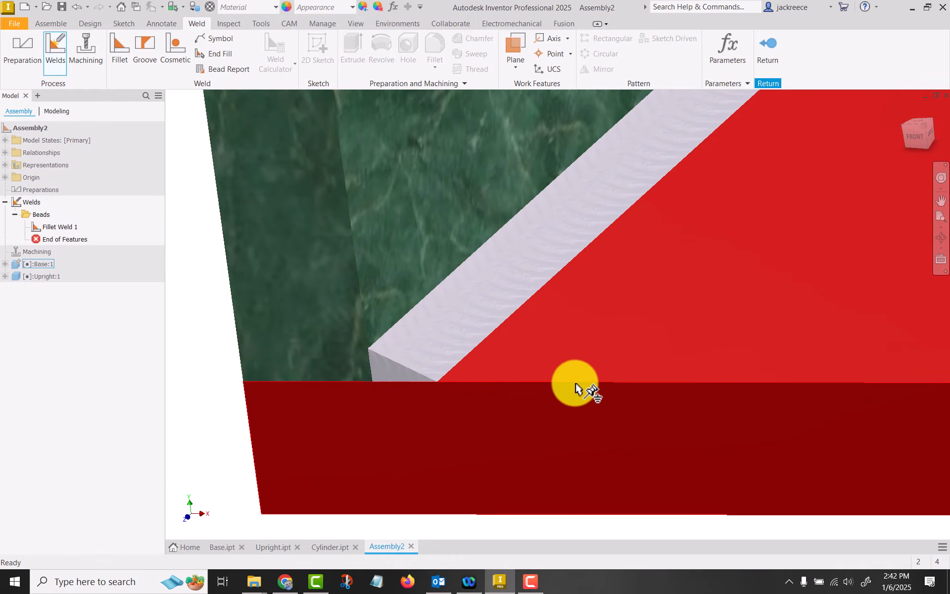
scroll(391, 382, "down", 3)
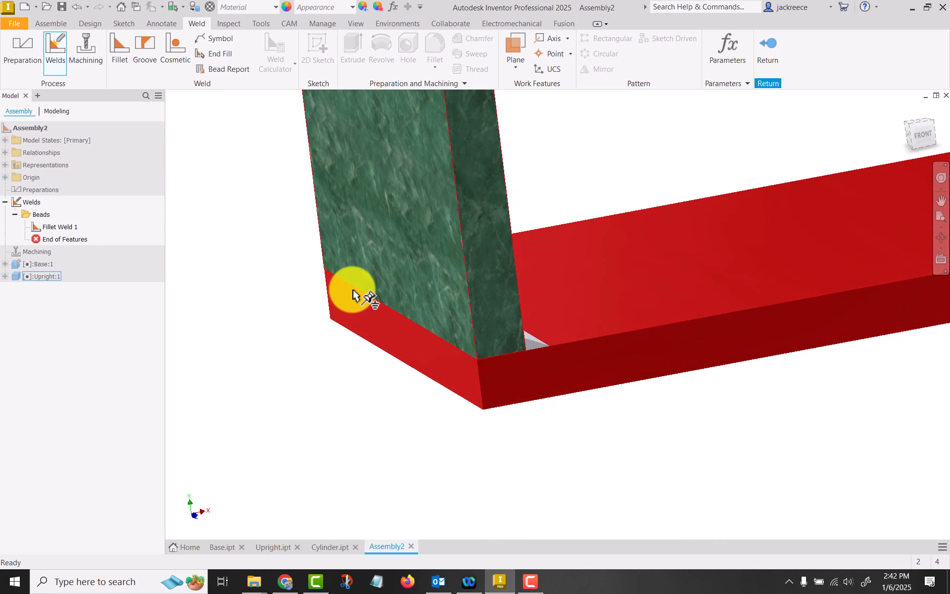
left_click(21, 42)
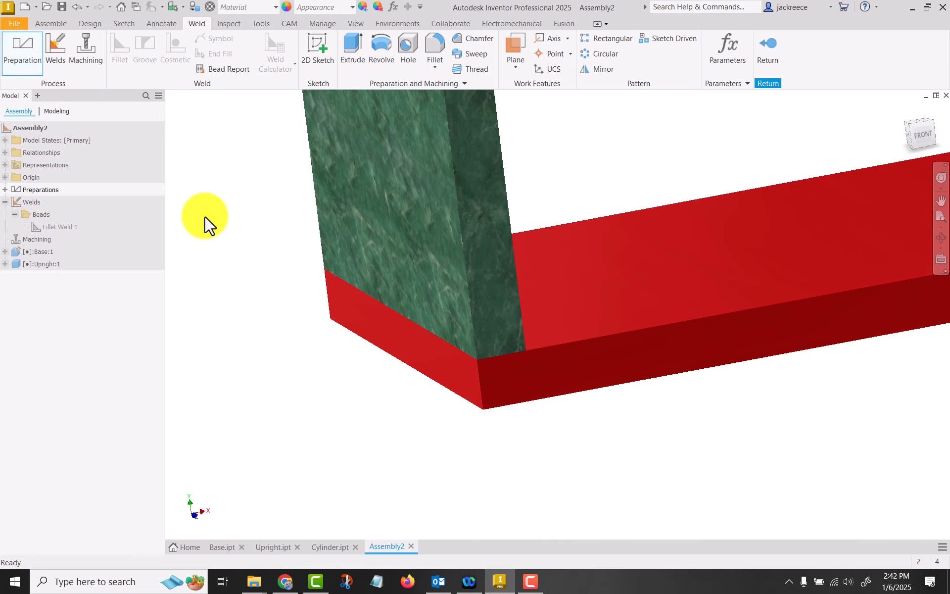
left_click(314, 47)
left_click(494, 287)
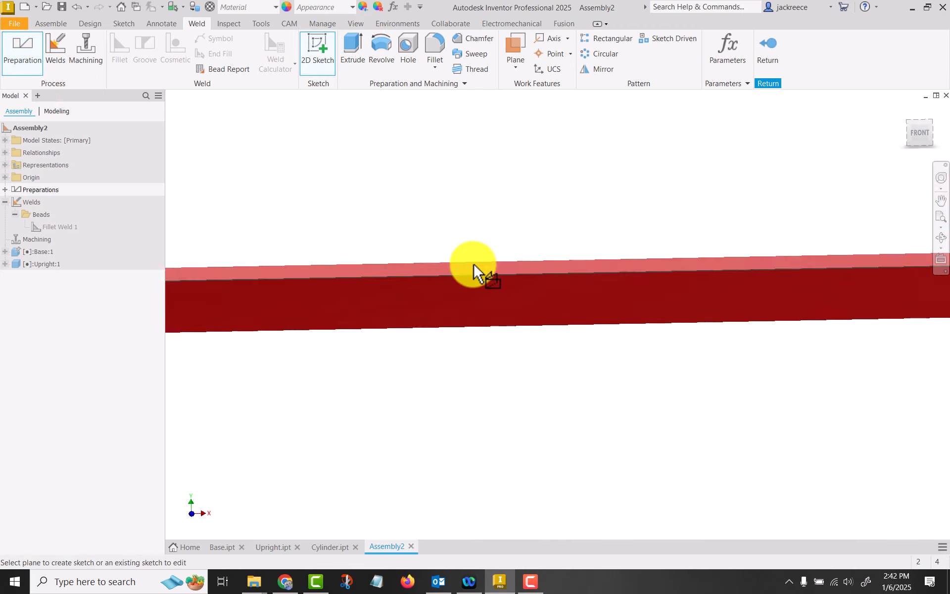
left_click(746, 48)
left_click(22, 48)
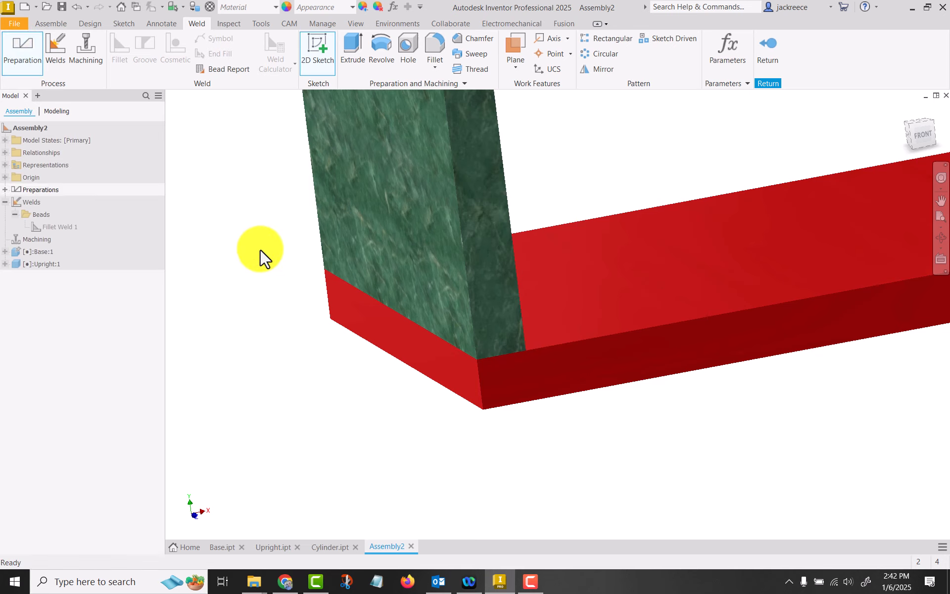
left_click(490, 279)
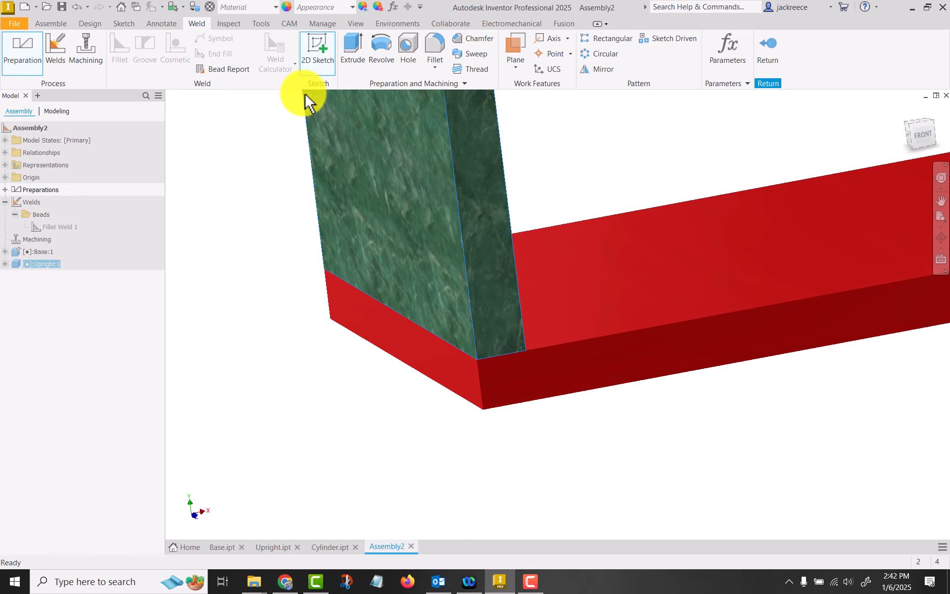
left_click(770, 44)
Start a weld preparation sketch on the upright's narrow front face and project the upright's outer vertical edge
left_click(23, 49)
left_click(318, 49)
left_click(485, 242)
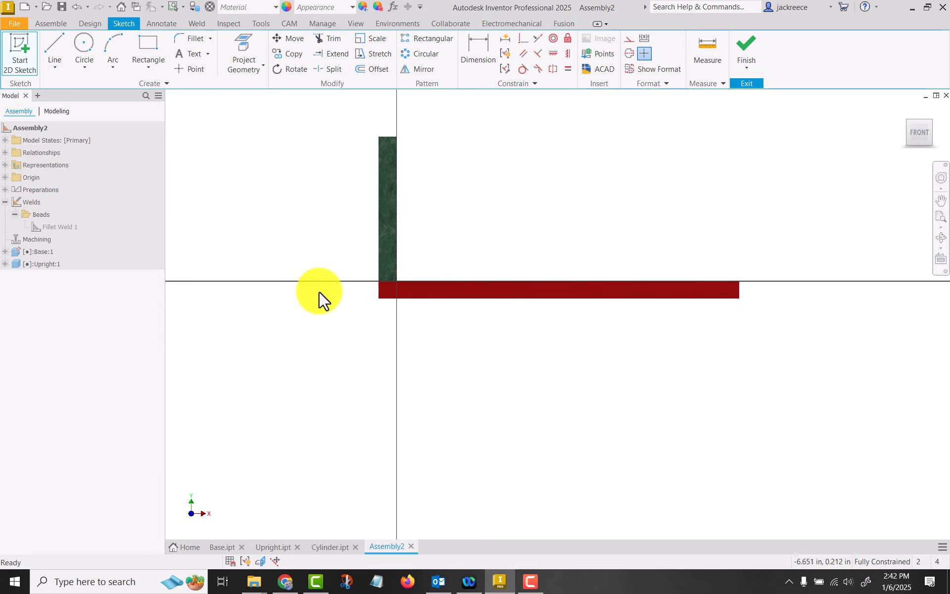
left_click(80, 44)
scroll(392, 175, "up", 10)
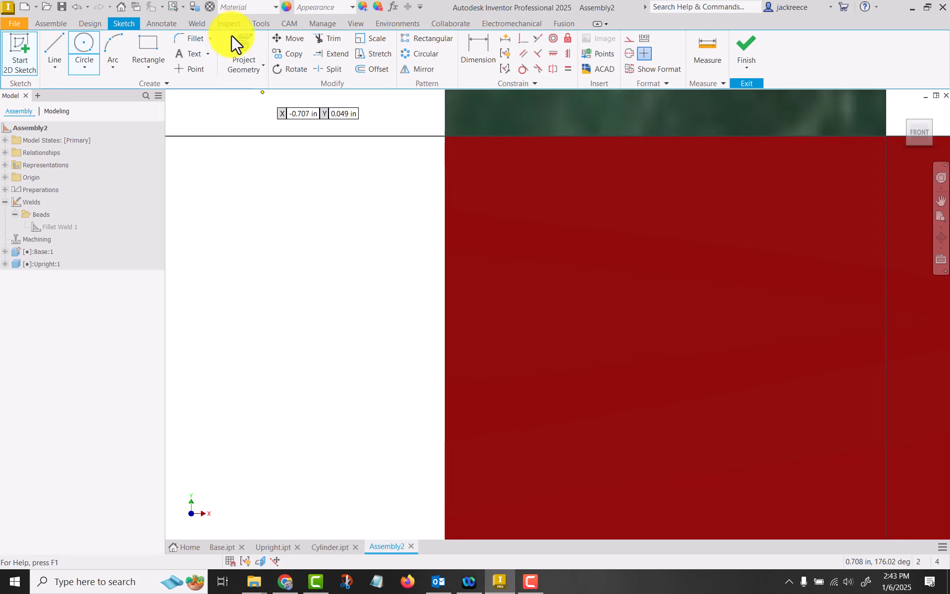
left_click(244, 55)
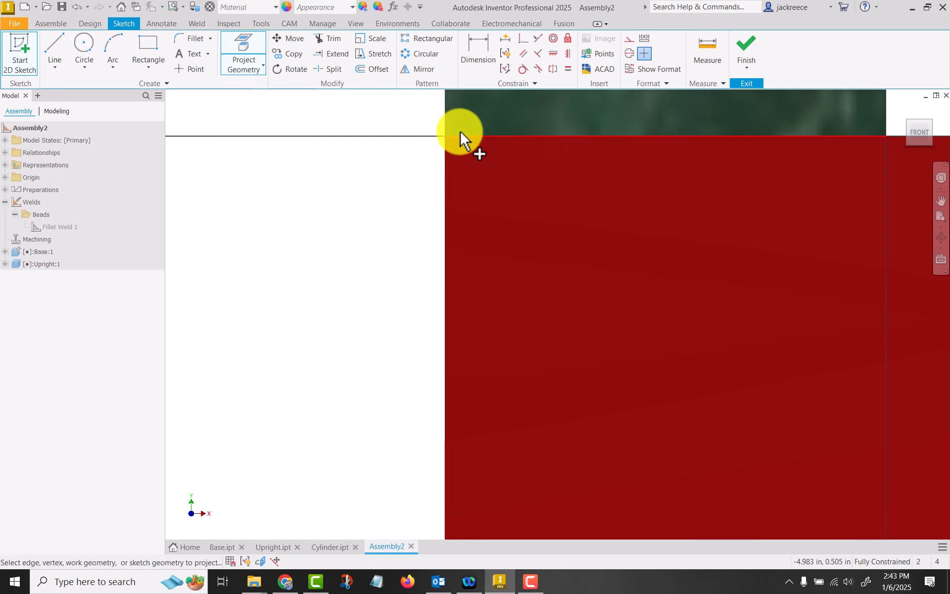
left_click(447, 120)
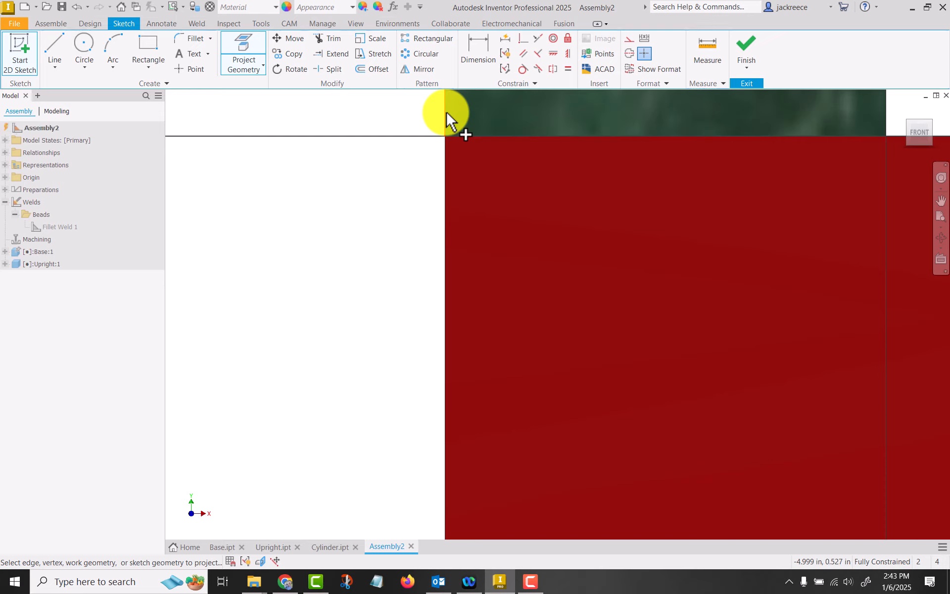
Sketch a 0.1 in diameter circle centred on the upright's bottom outer corner and finish the sketch
left_click(84, 47)
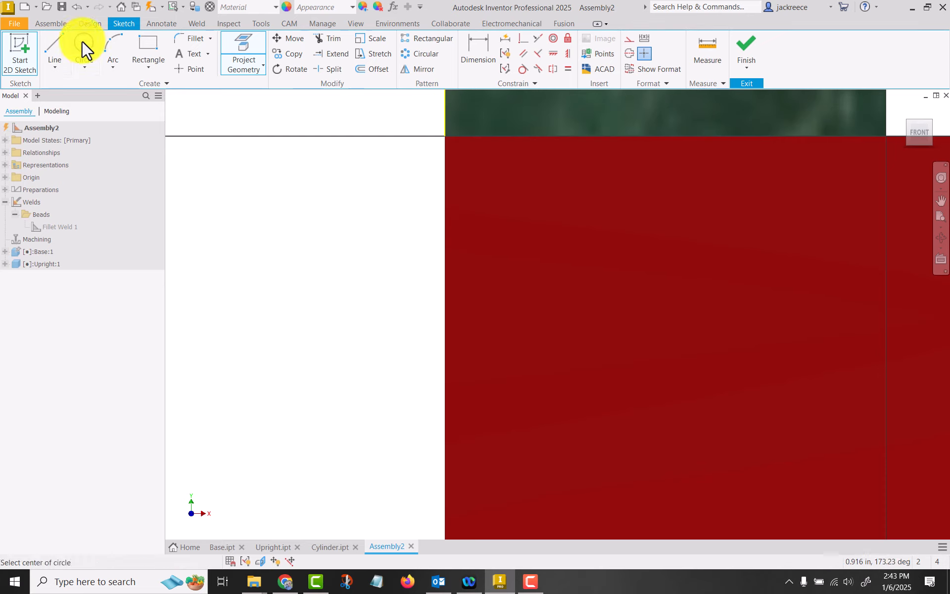
left_click(444, 135)
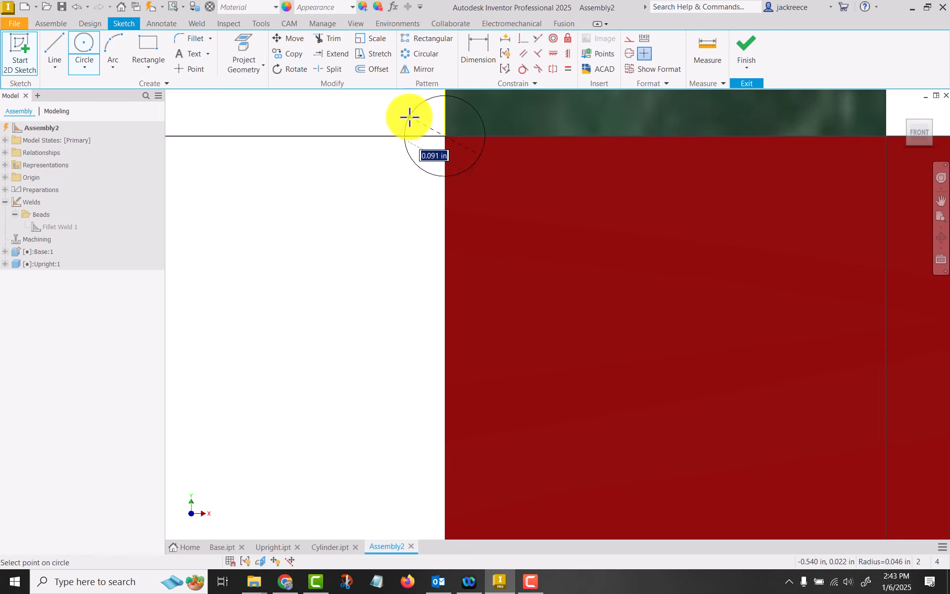
type("0.1")
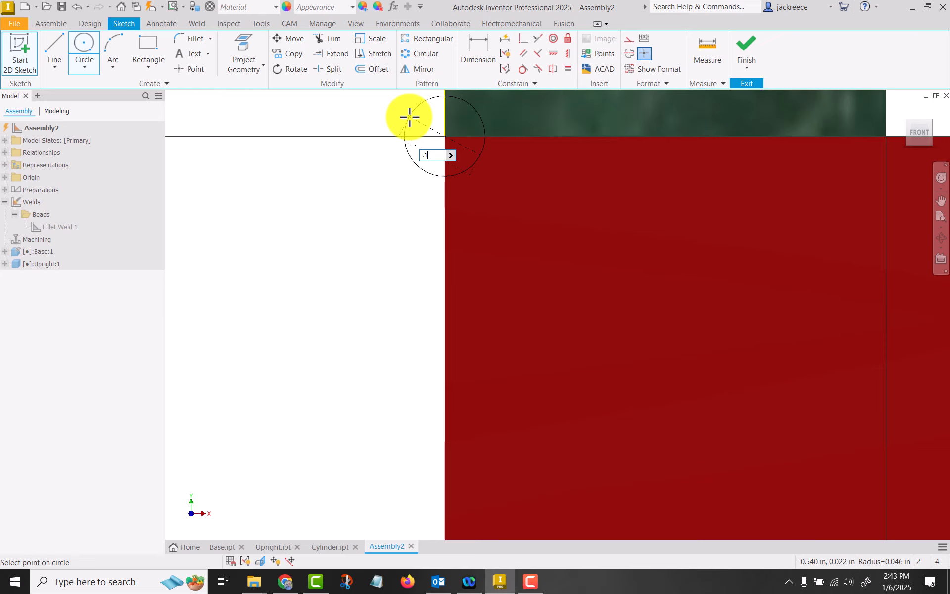
key("Return")
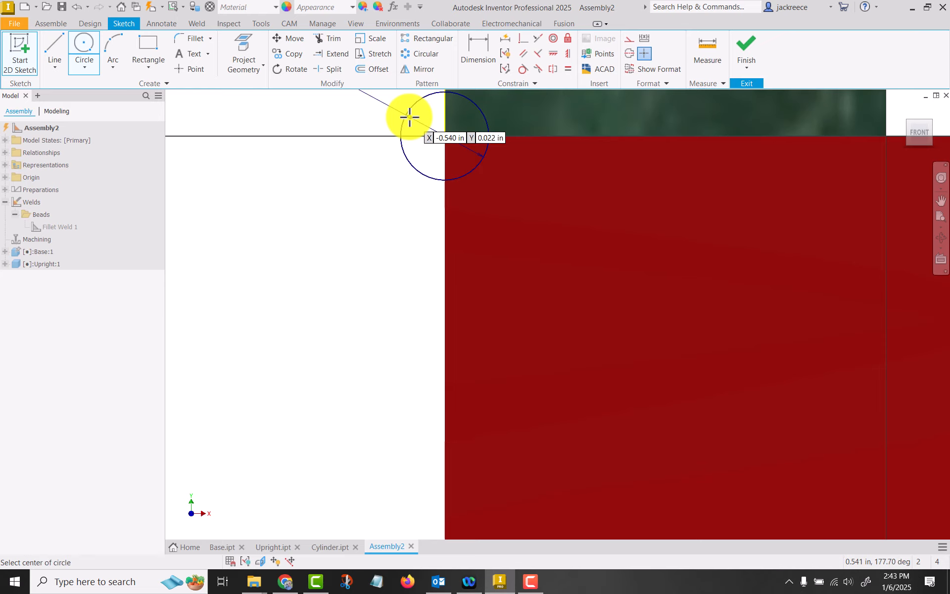
scroll(329, 218, "down", 3)
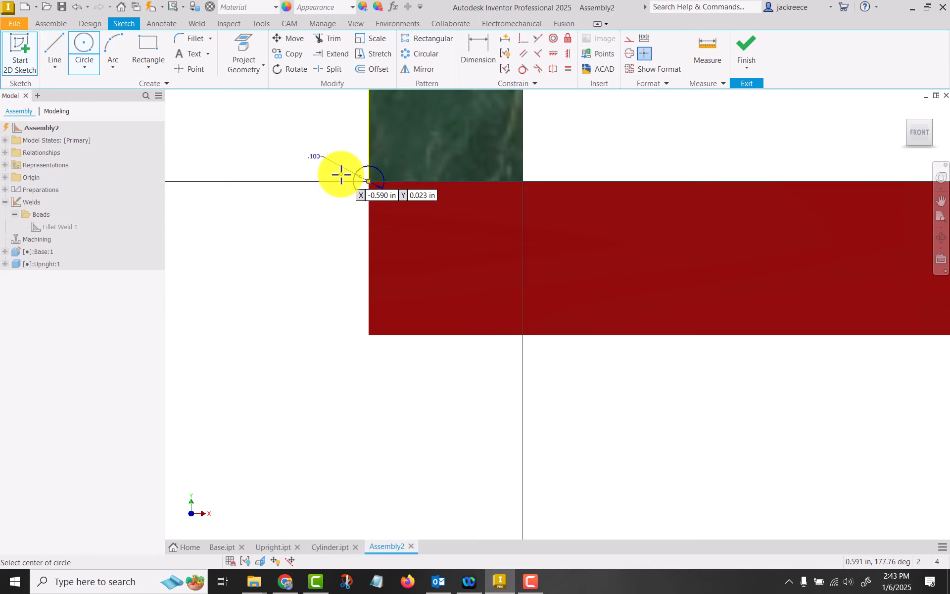
left_click(747, 44)
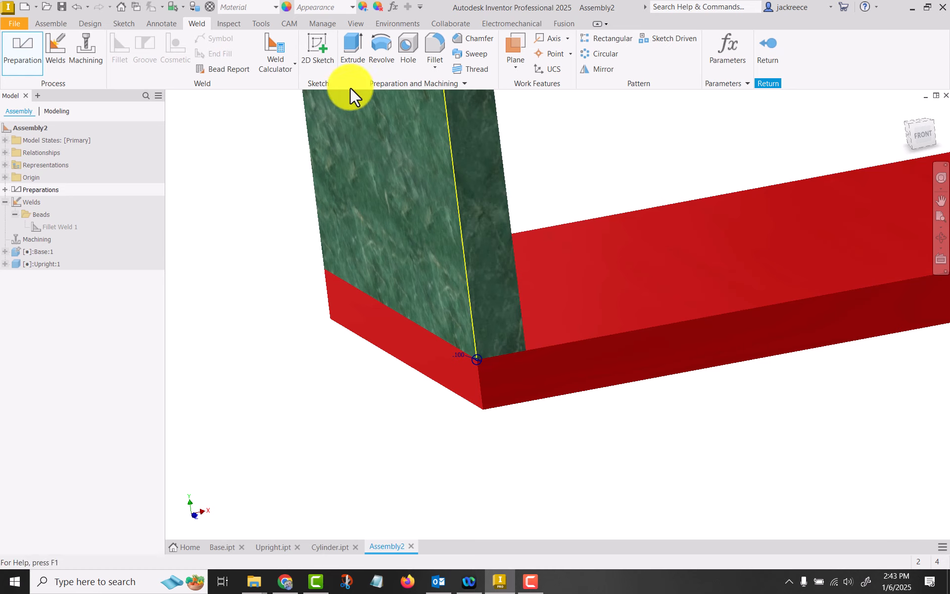
Cut a groove along the outer joint between upright and base by extruding the circle profile through all
left_click(353, 47)
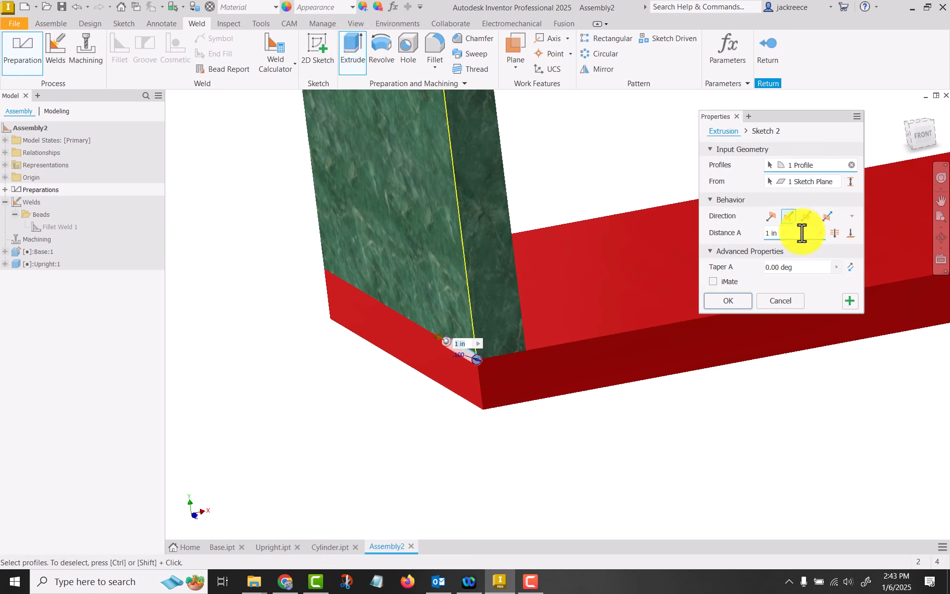
left_click(834, 232)
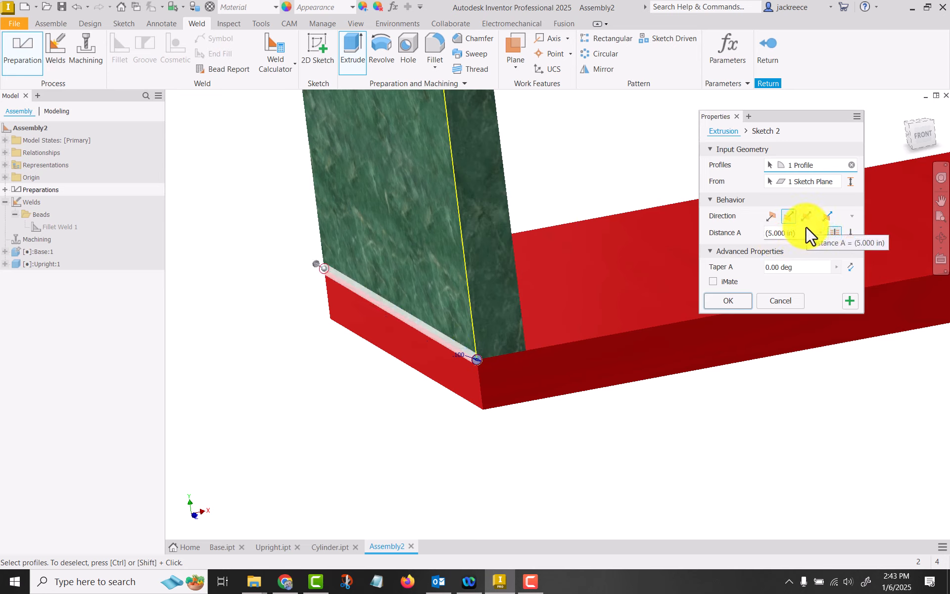
left_click(734, 303)
scroll(476, 378, "up", 3)
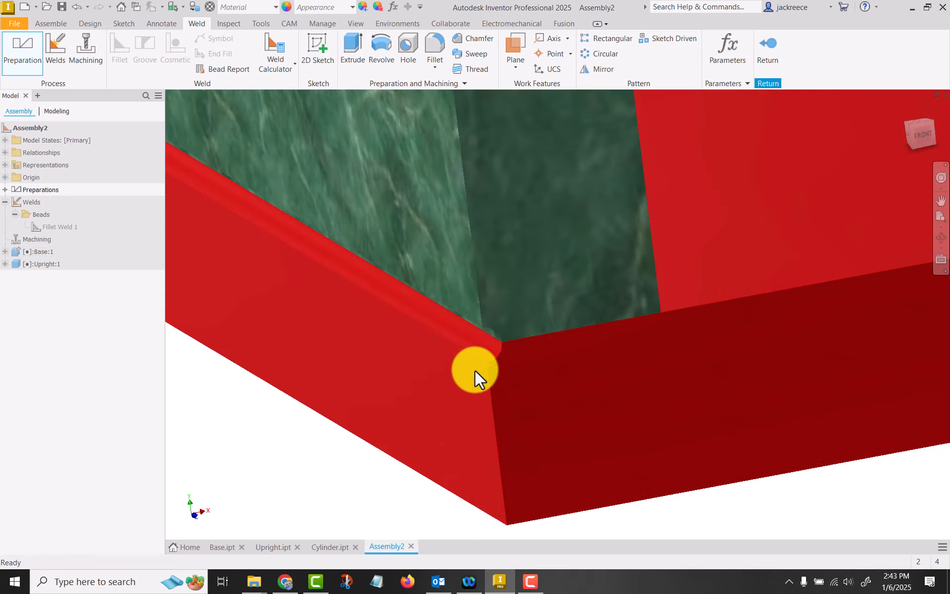
scroll(470, 384, "down", 1)
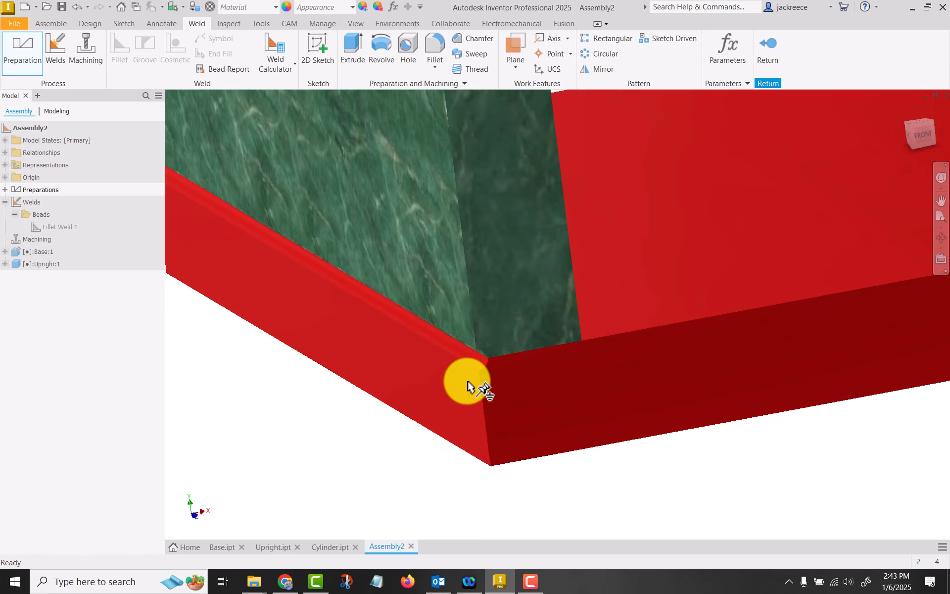
Undo the circular groove cut along the outer joint together with its preparation sketch
key("ctrl+z")
key("ctrl+z")
key("ctrl+z")
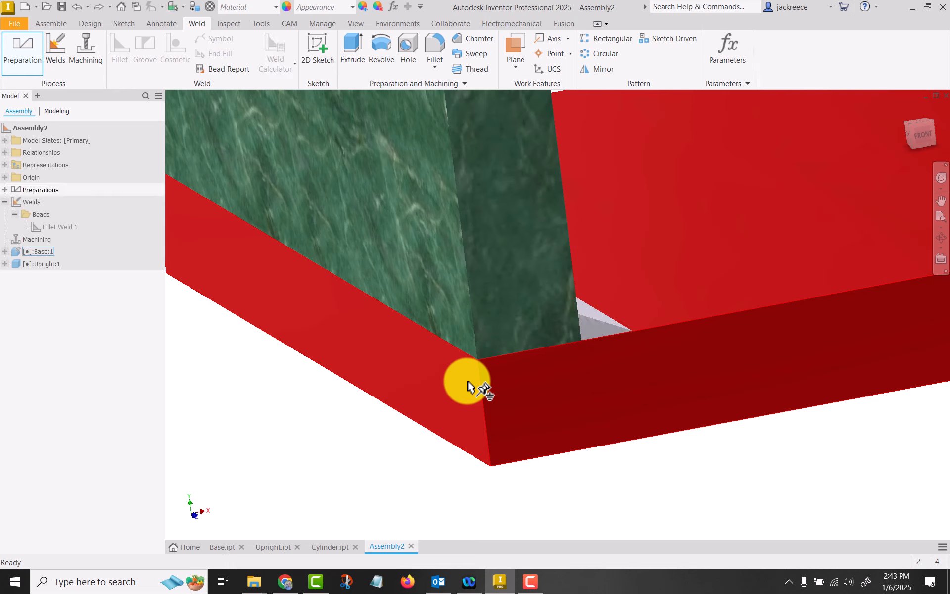
key("ctrl+z")
key("ctrl+z")
key("ctrl+z")
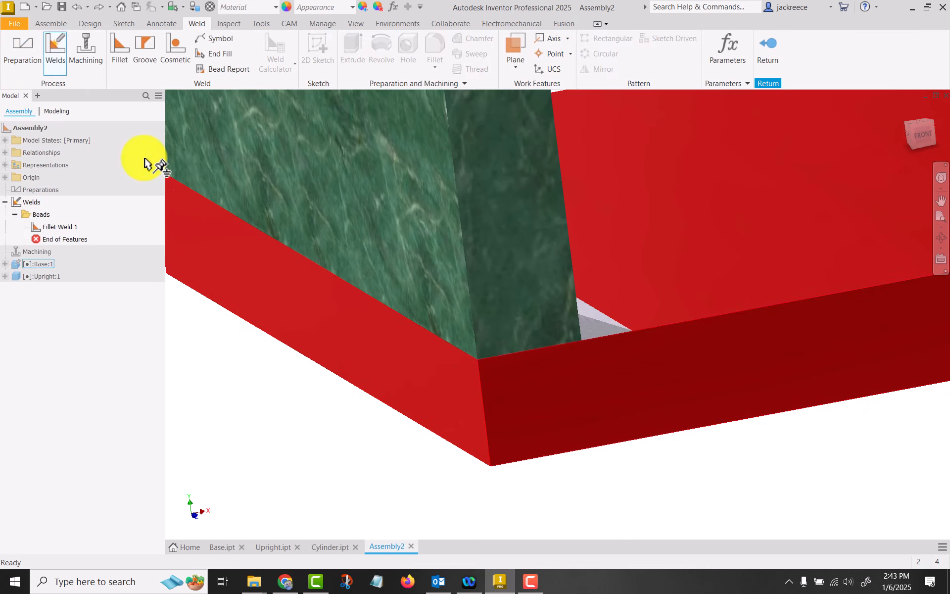
Start a new weld preparation sketch on the upright's narrow front face
left_click(19, 41)
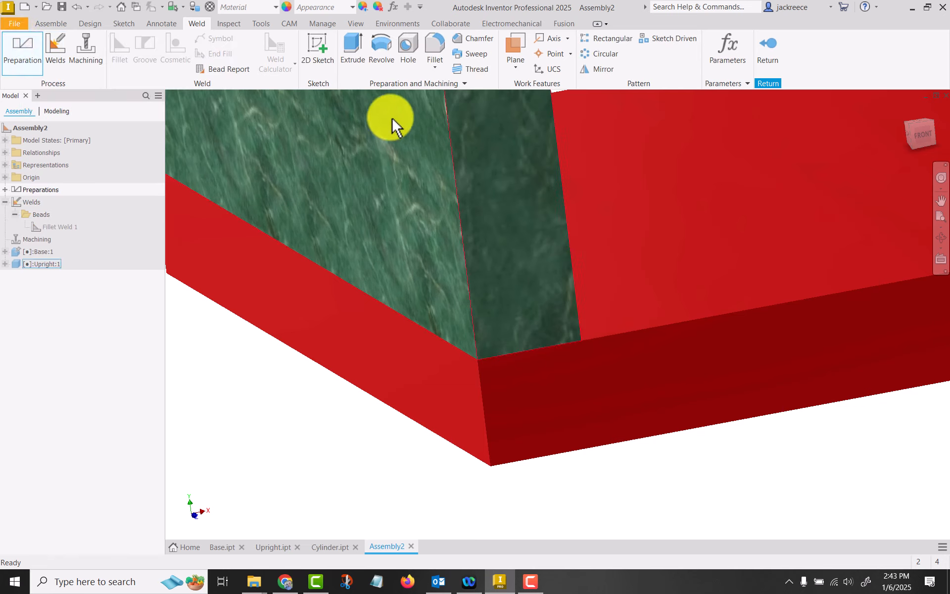
left_click(477, 149)
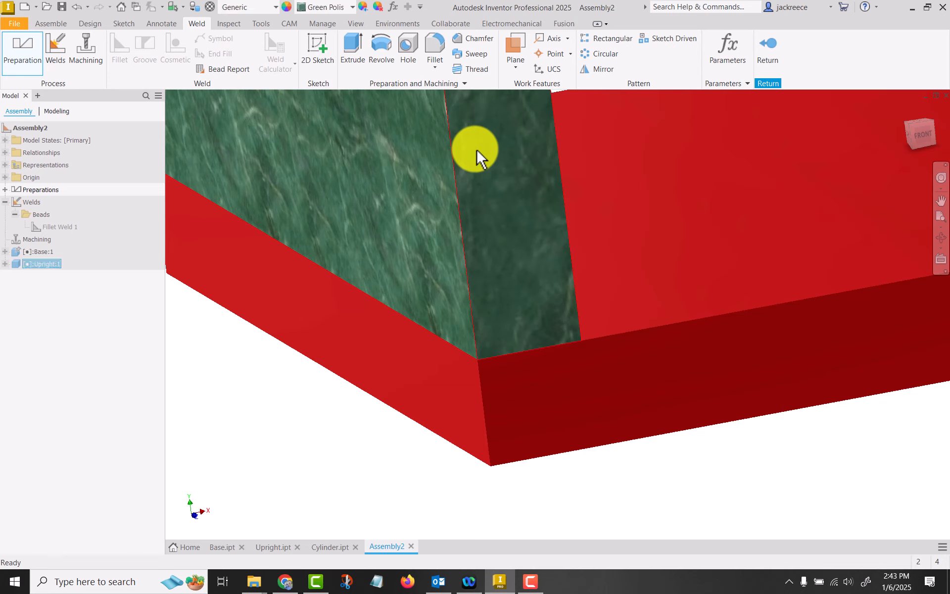
left_click(316, 46)
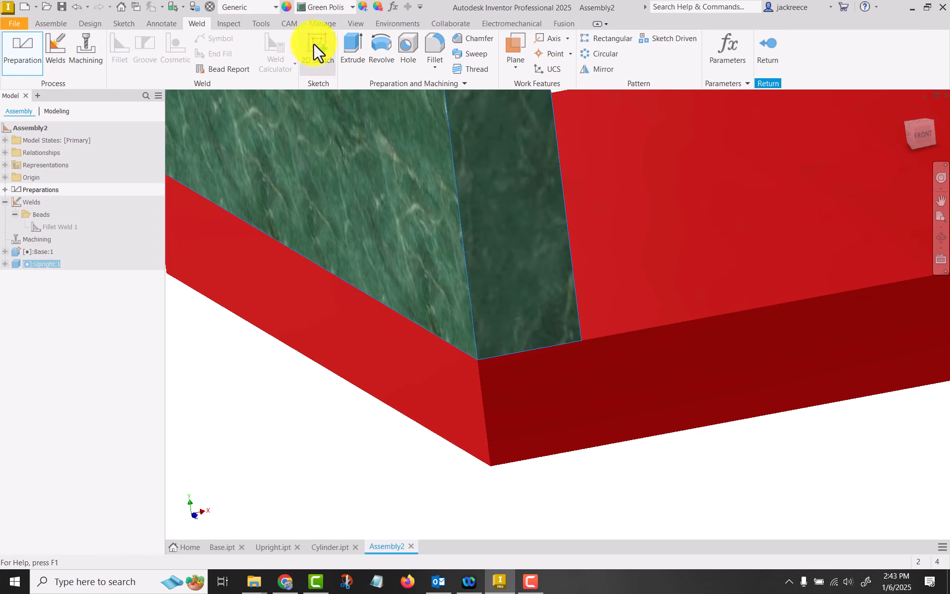
left_click(477, 258)
Project the upright's outer vertical edge, the base's top front edge and the base's outer vertical edge into the sketch
scroll(363, 187, "up", 5)
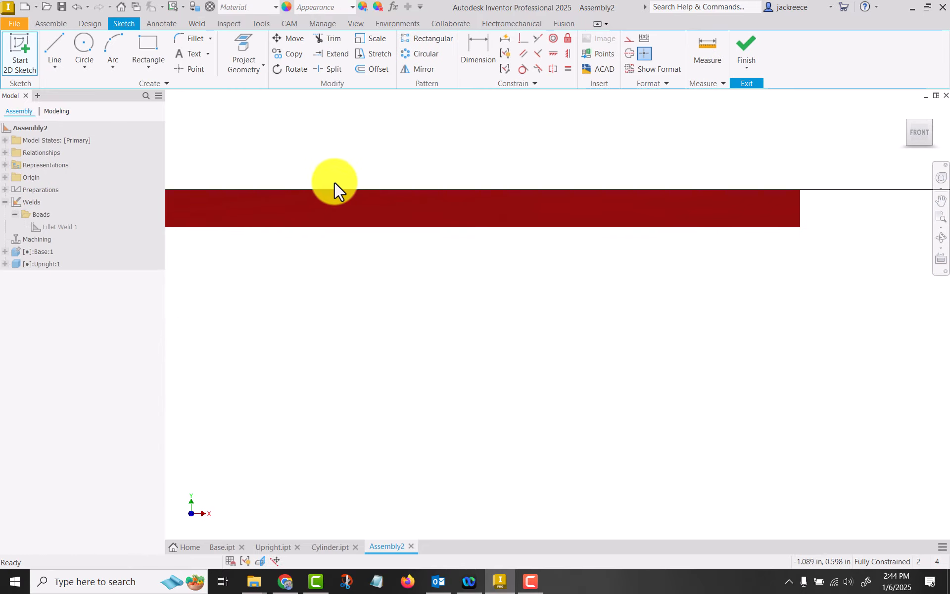
mouse_move(317, 153)
middle_mouse_down()
mouse_move(611, 257)
mouse_move(649, 234)
middle_mouse_up()
scroll(389, 252, "down", 5)
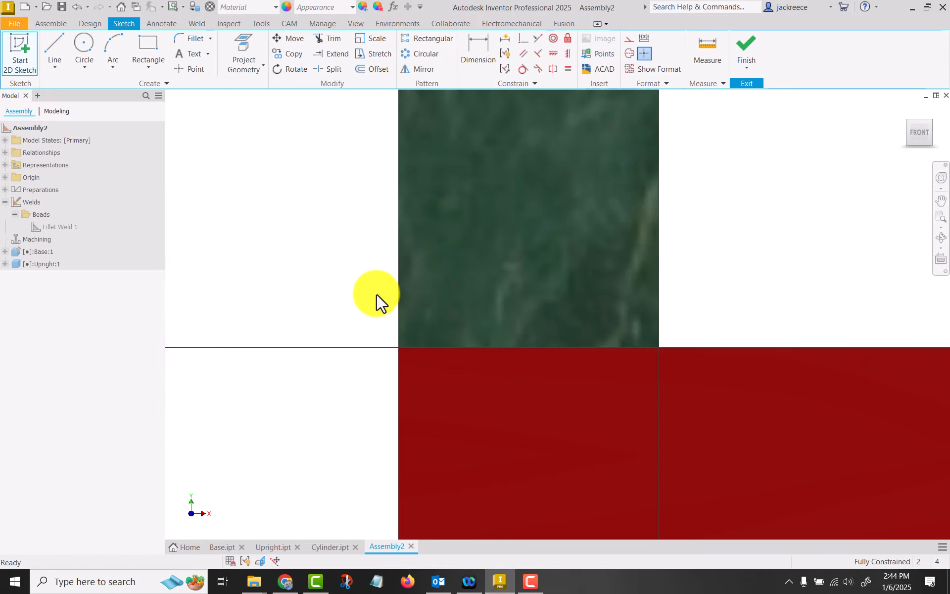
middle_click_drag(377, 299, 375, 259)
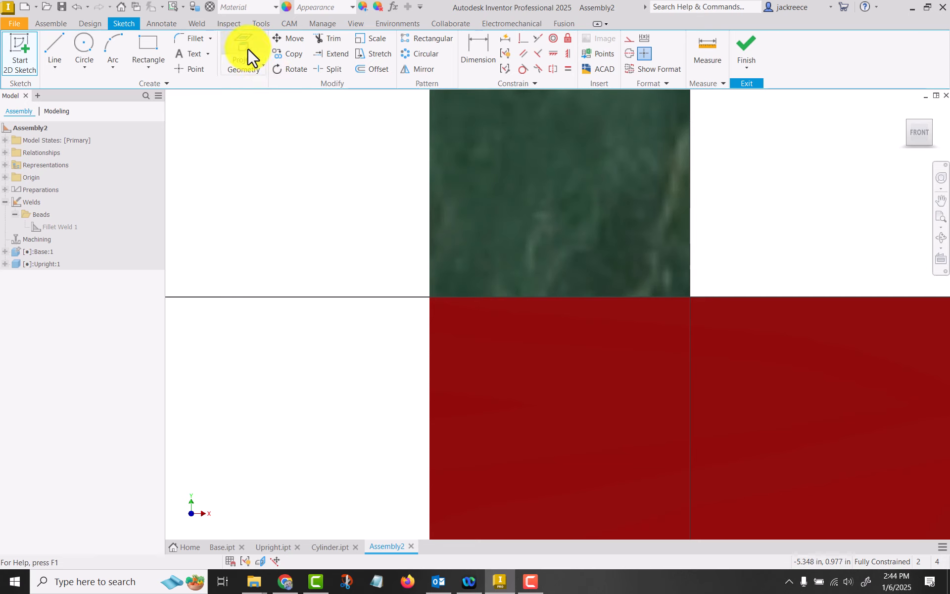
left_click(227, 51)
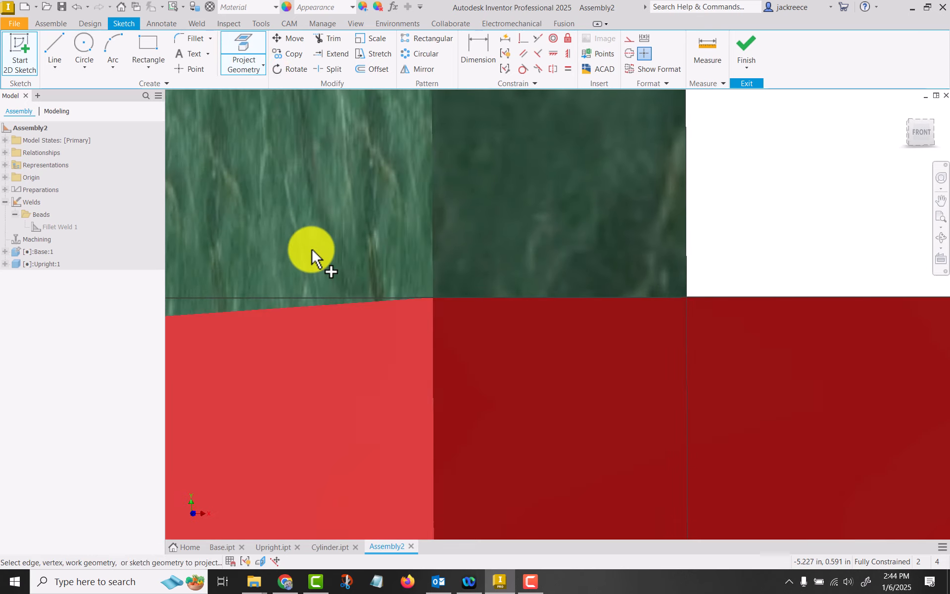
left_click(436, 230)
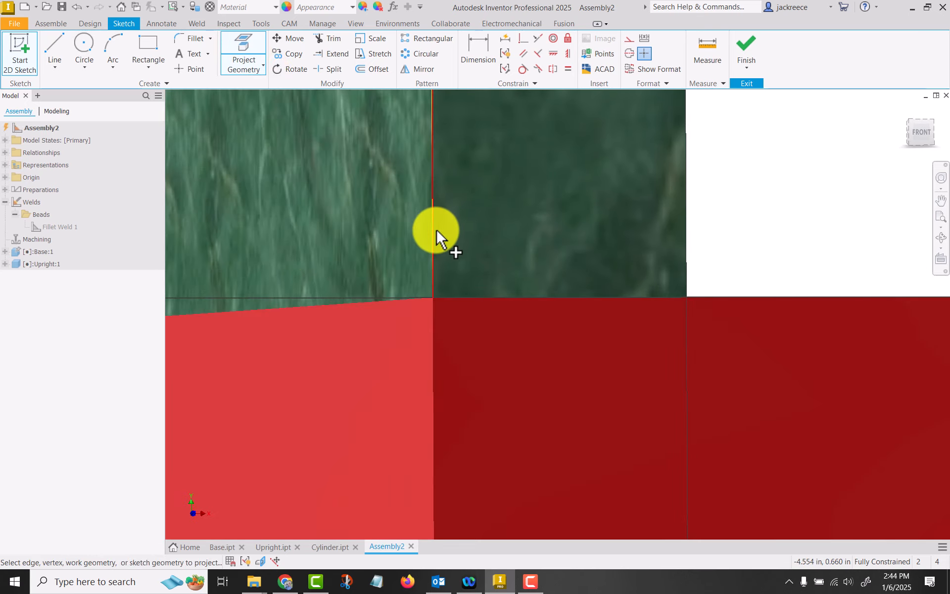
left_click(451, 296)
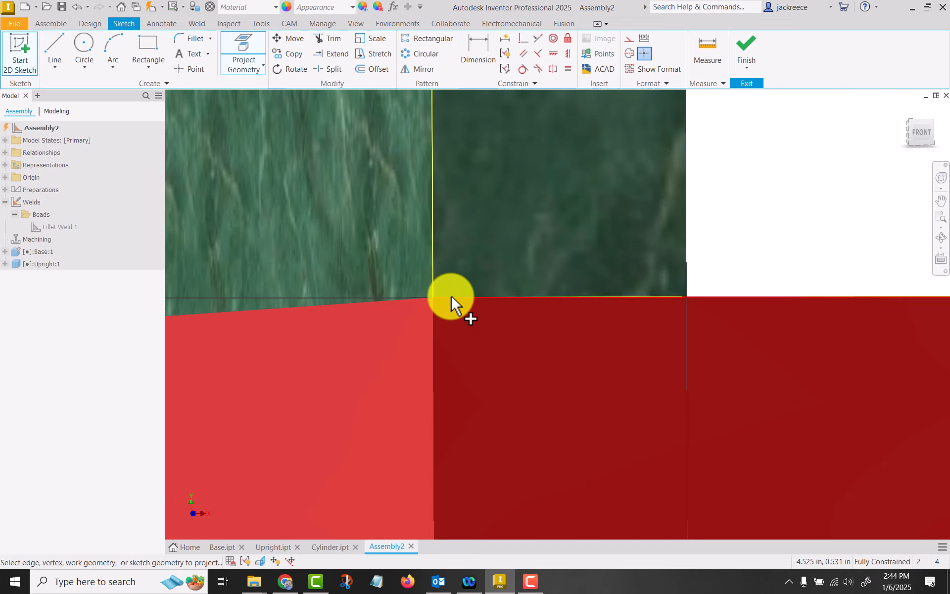
left_click(434, 314)
Sketch a 0.1 in diameter circle centred on the outer corner where the upright meets the base
left_click(84, 45)
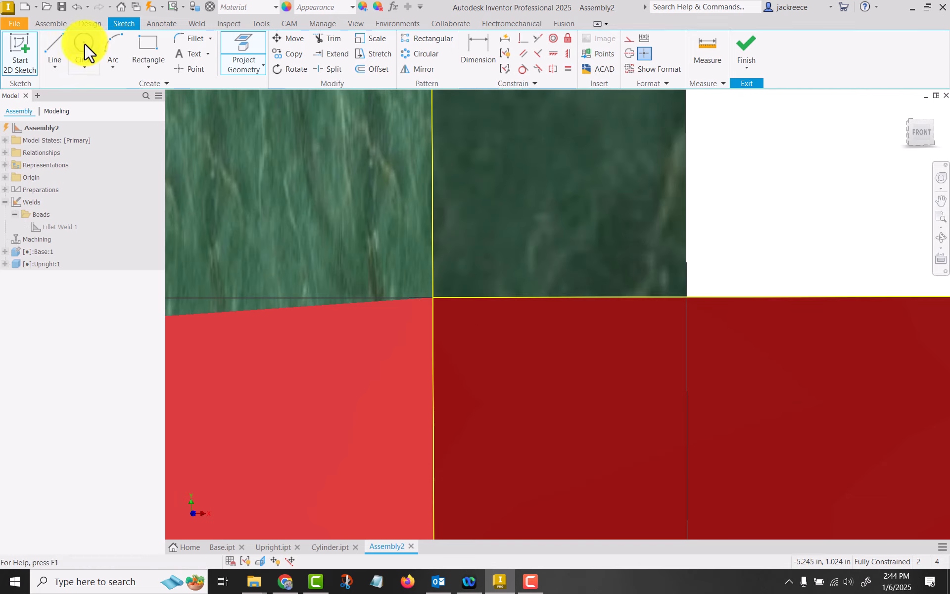
left_click(434, 297)
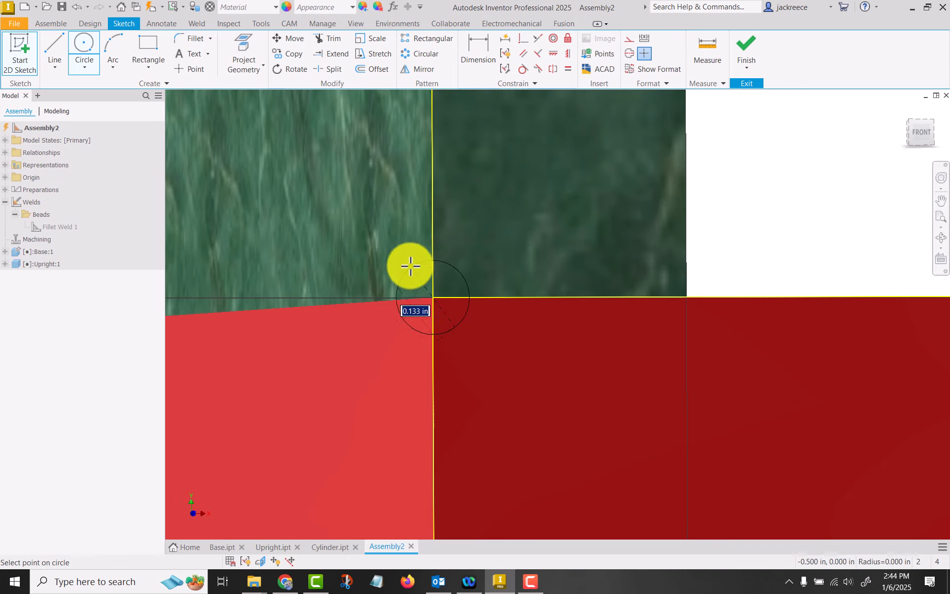
type(".1")
key("Return")
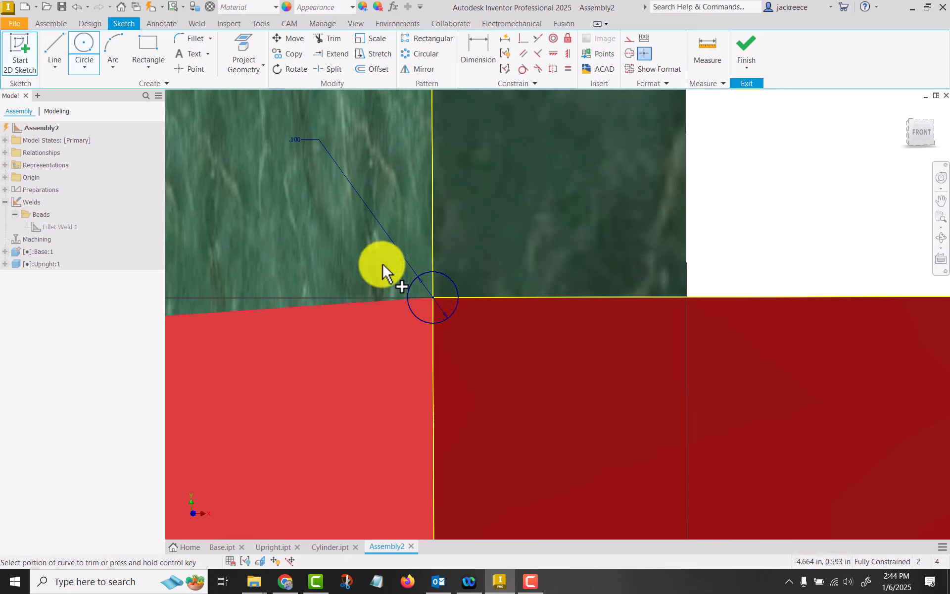
Trim the circle to the quarter arc inside the upright's corner and finish the sketch
key("x")
left_click(410, 286)
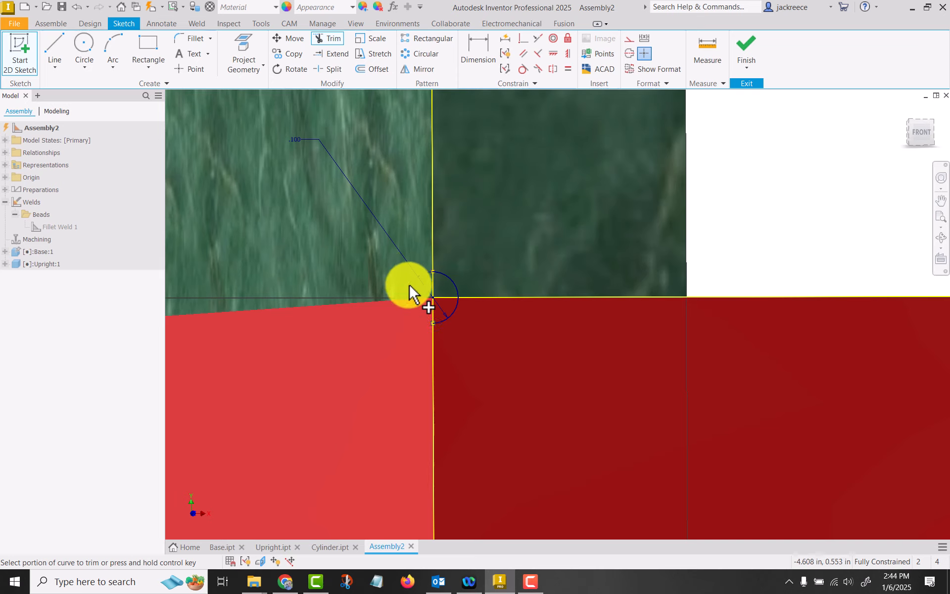
left_click(444, 323)
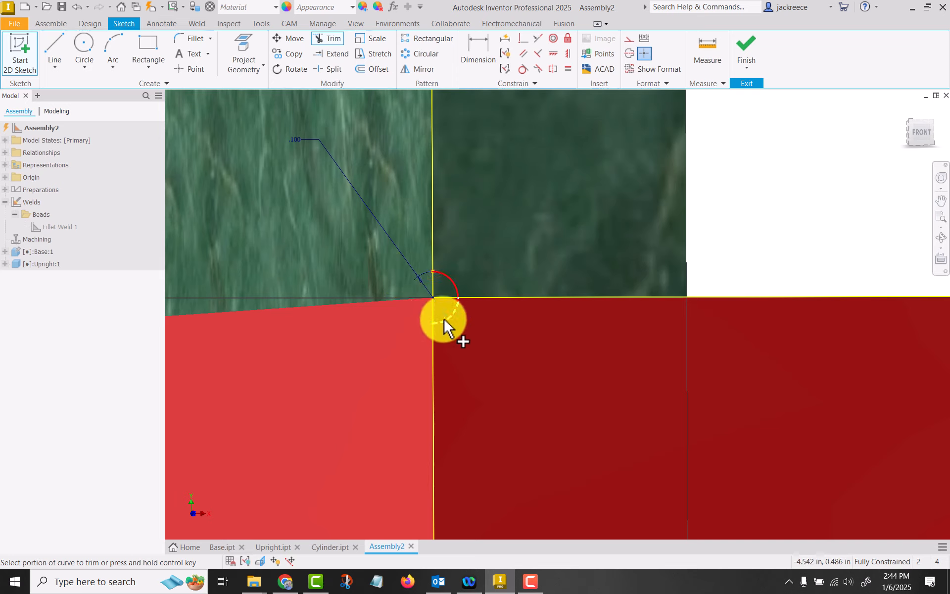
left_click(744, 53)
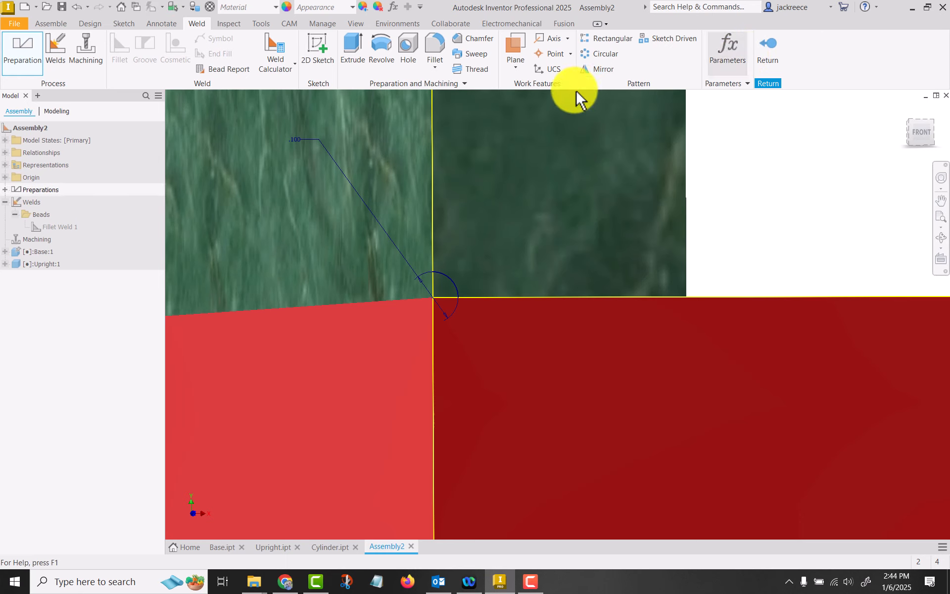
Cut a groove along the upright's bottom outer edge by extruding the quarter-circle profile through all
left_click(348, 45)
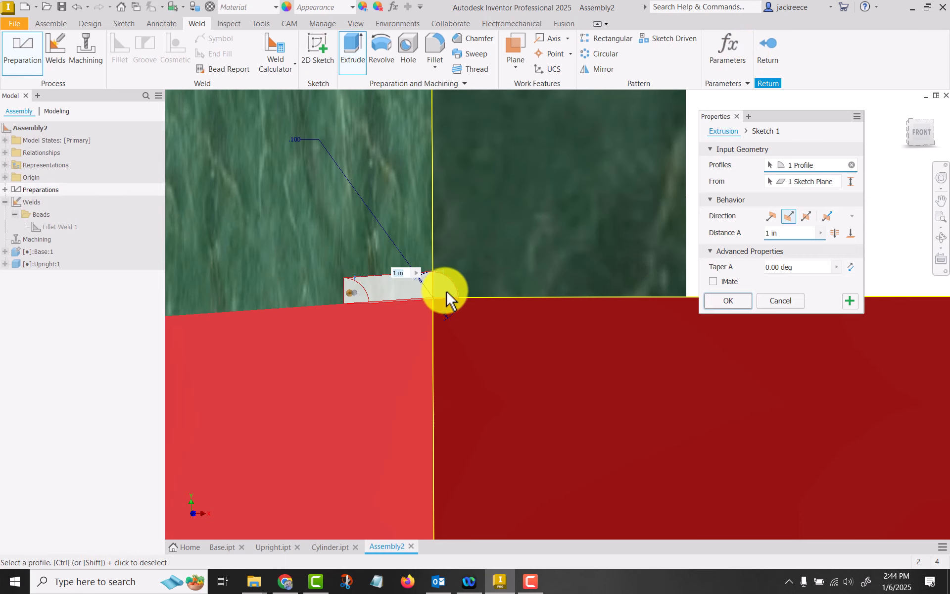
left_click(834, 233)
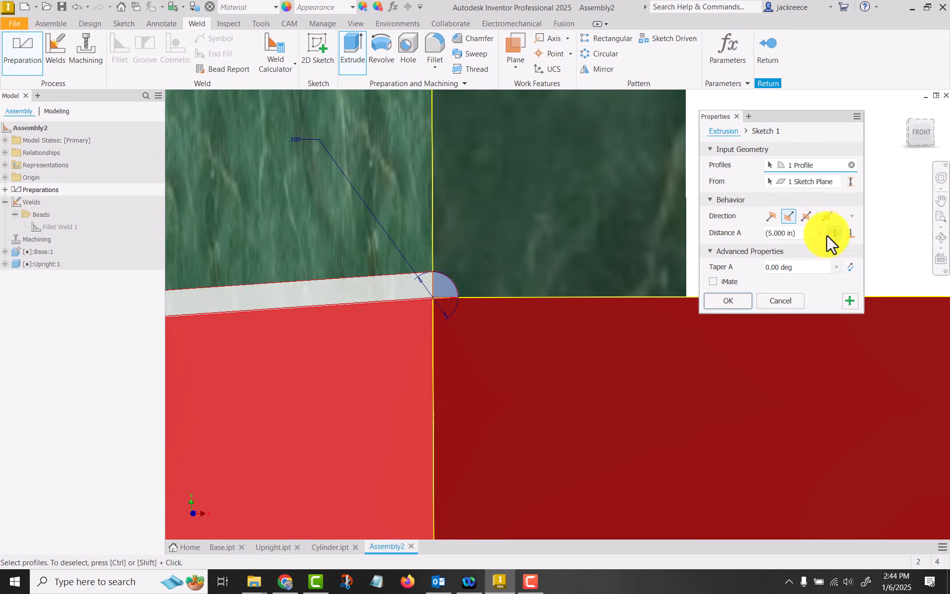
left_click(730, 303)
scroll(853, 156, "down", 5)
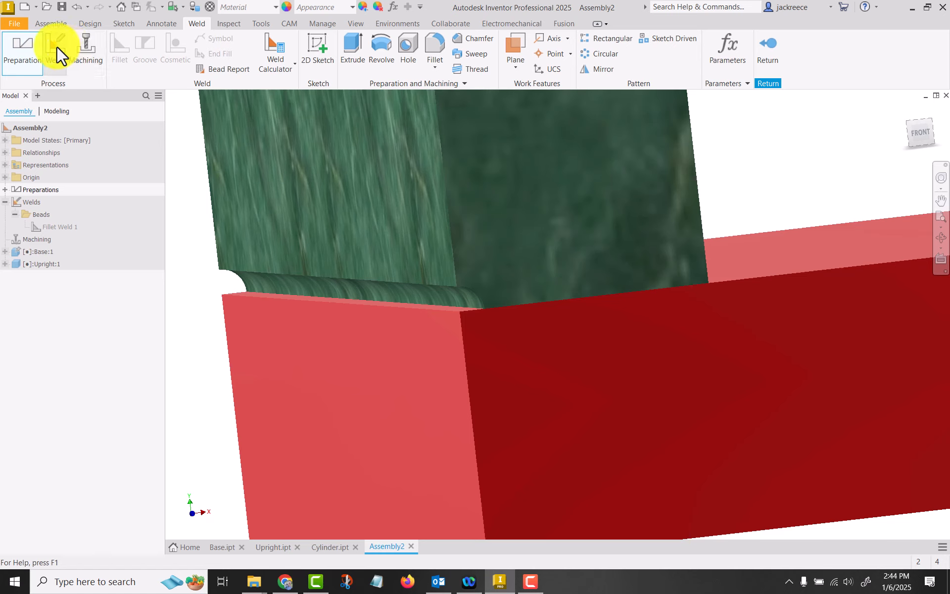
Create a groove weld between the base's top face and the upright's curved groove face, using the upright's outer vertical edge as fill direction
left_click(57, 46)
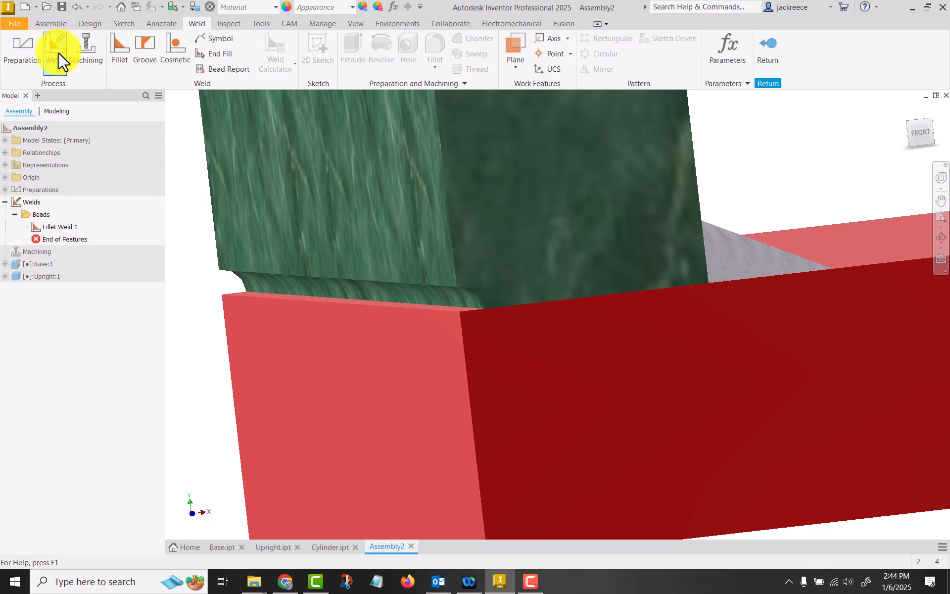
left_click(138, 37)
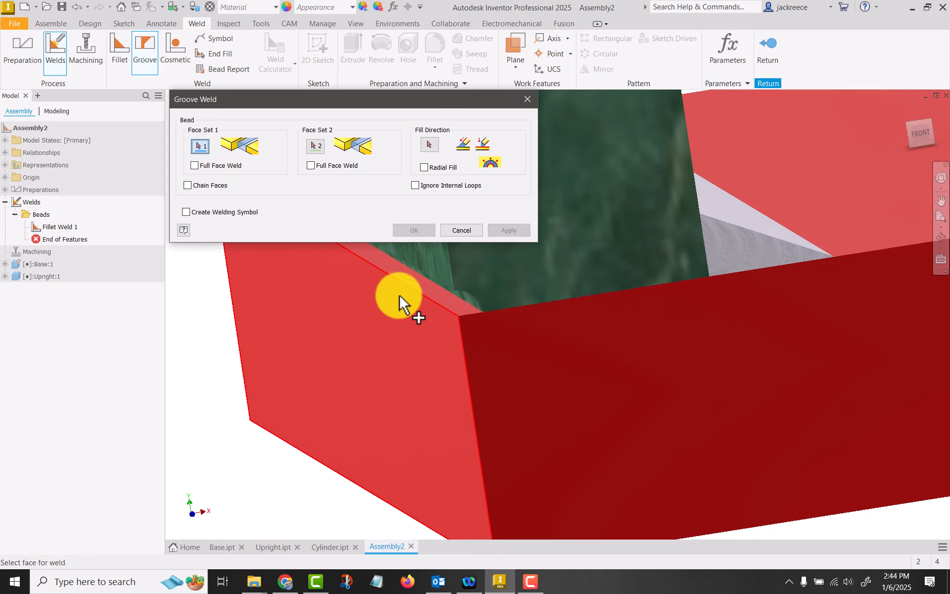
left_click(462, 307)
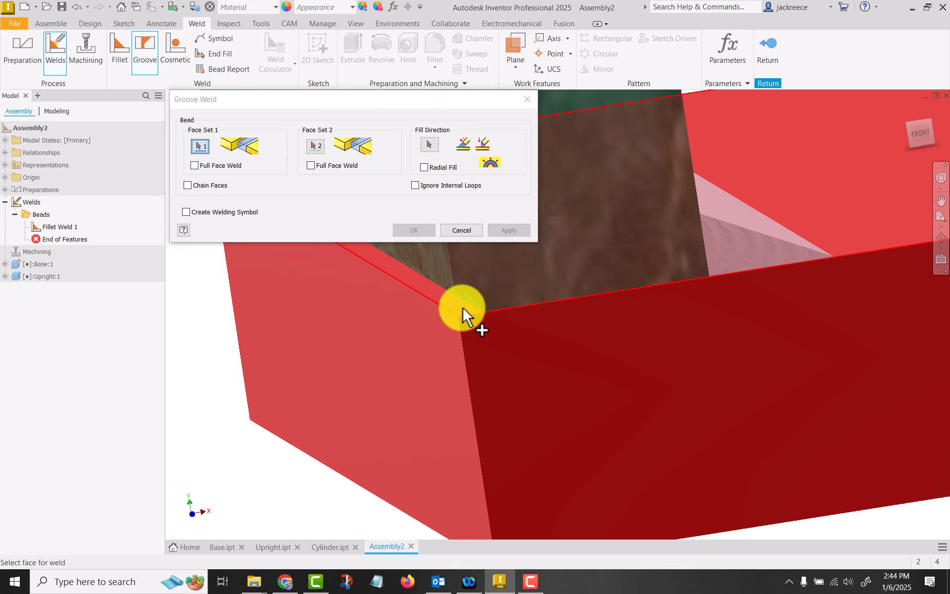
left_click(315, 146)
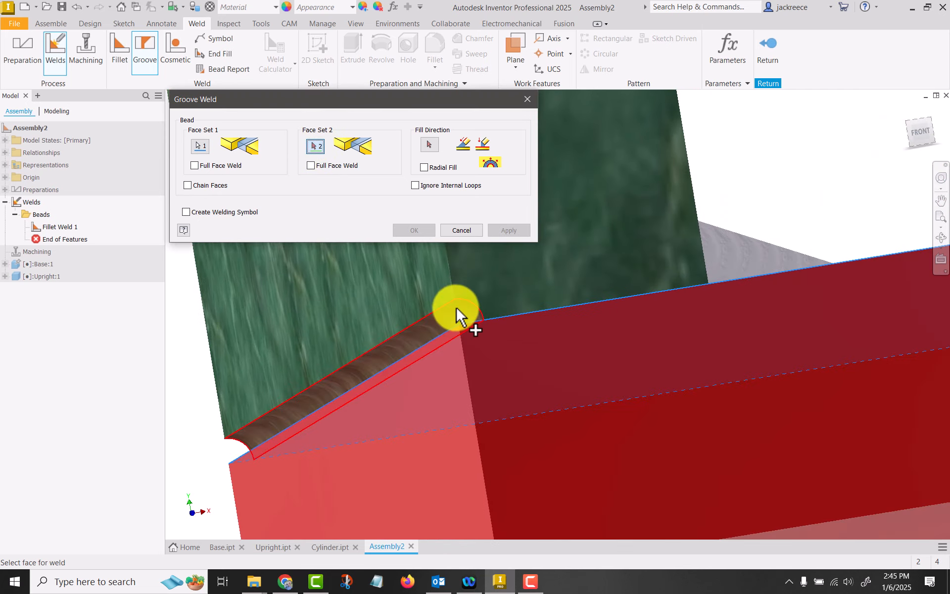
left_click(452, 308)
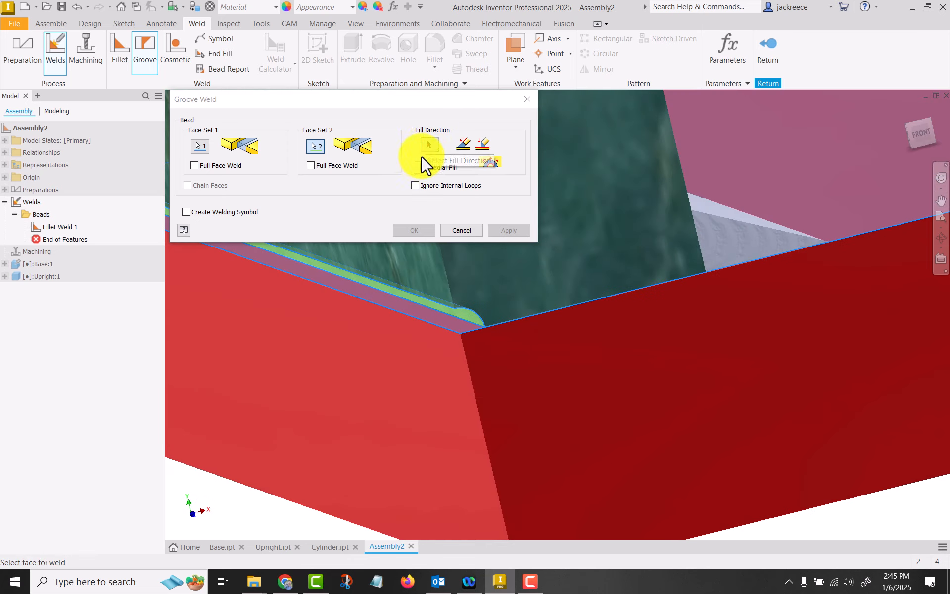
left_click(428, 144)
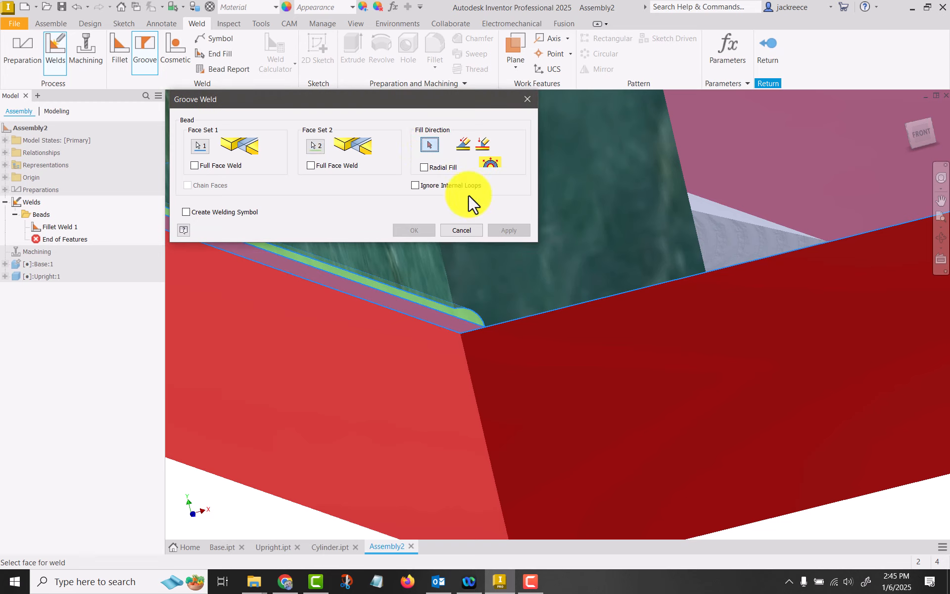
left_click(447, 275)
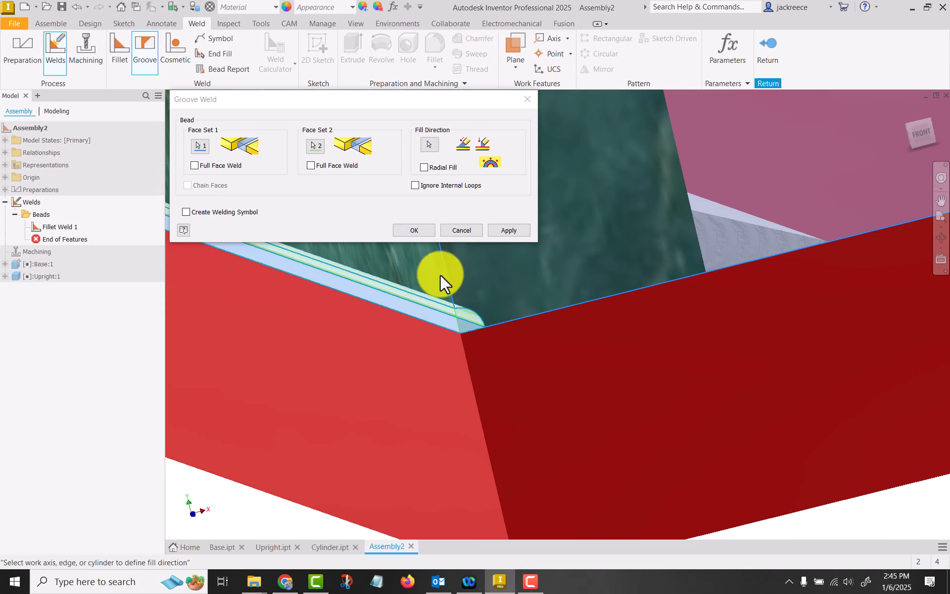
left_click(414, 230)
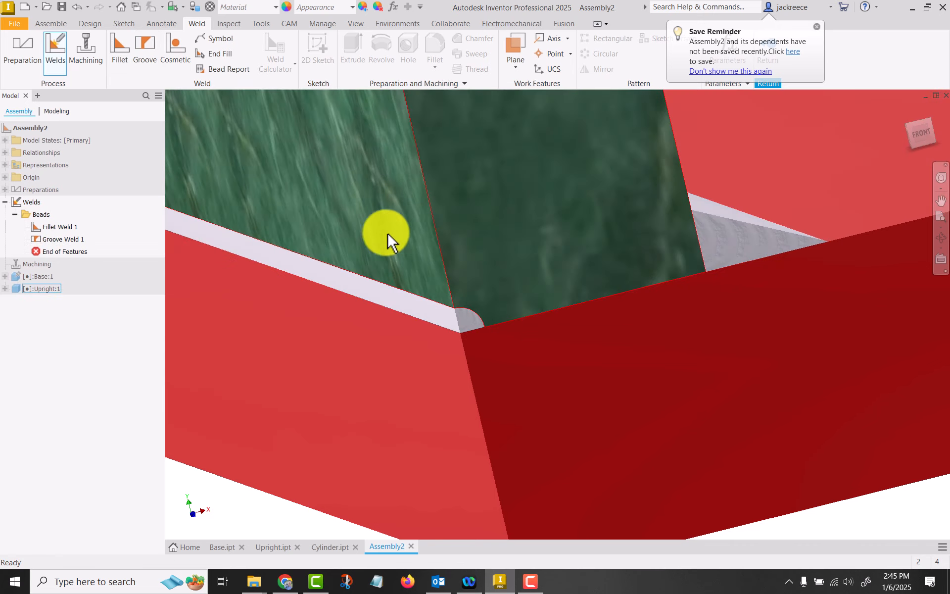
Inspect the groove and fillet beads at the joint and review the fillet weld's settings without changing them
scroll(302, 241, "up", 4)
scroll(305, 242, "down", 2)
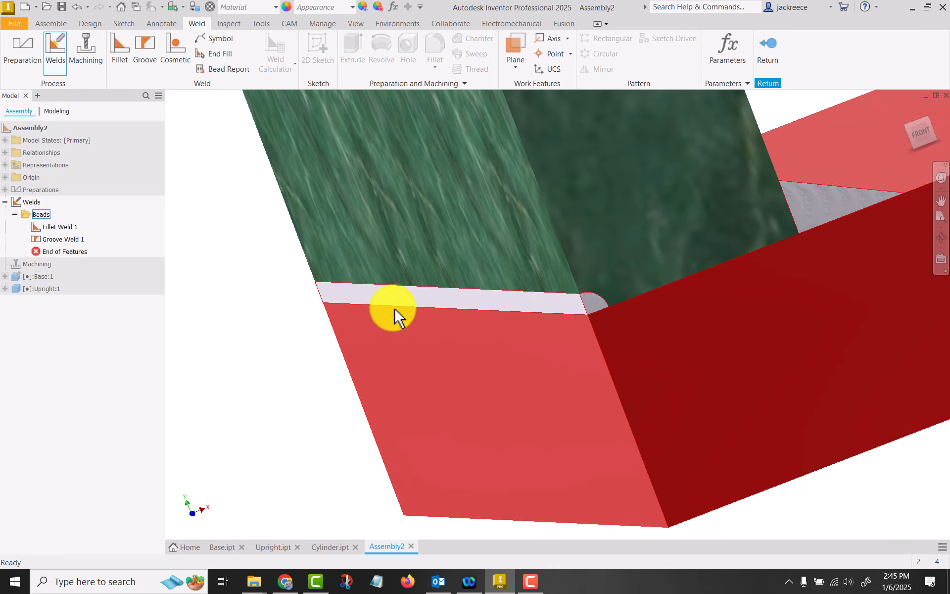
scroll(233, 302, "up", 4)
scroll(232, 297, "up", 5)
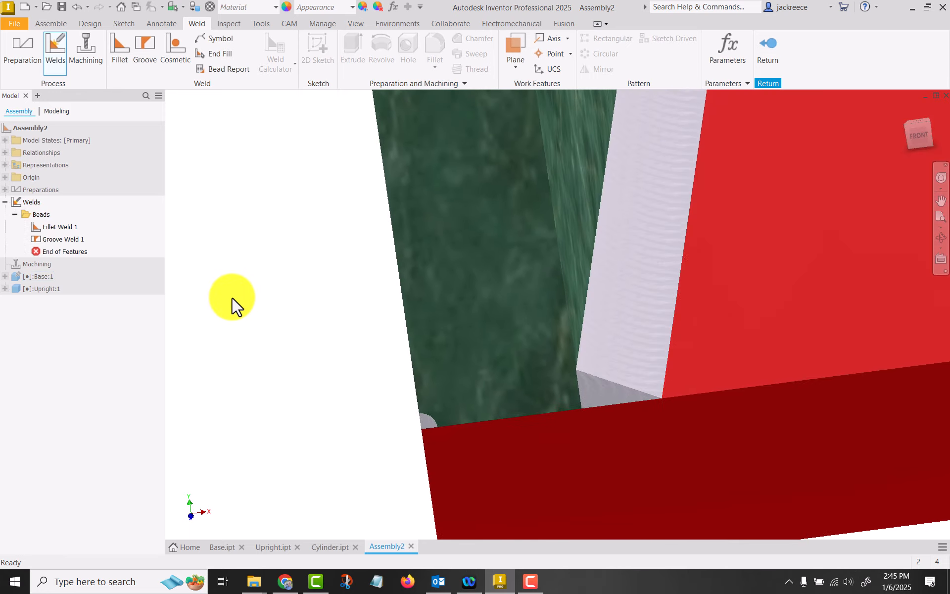
scroll(253, 289, "down", 2)
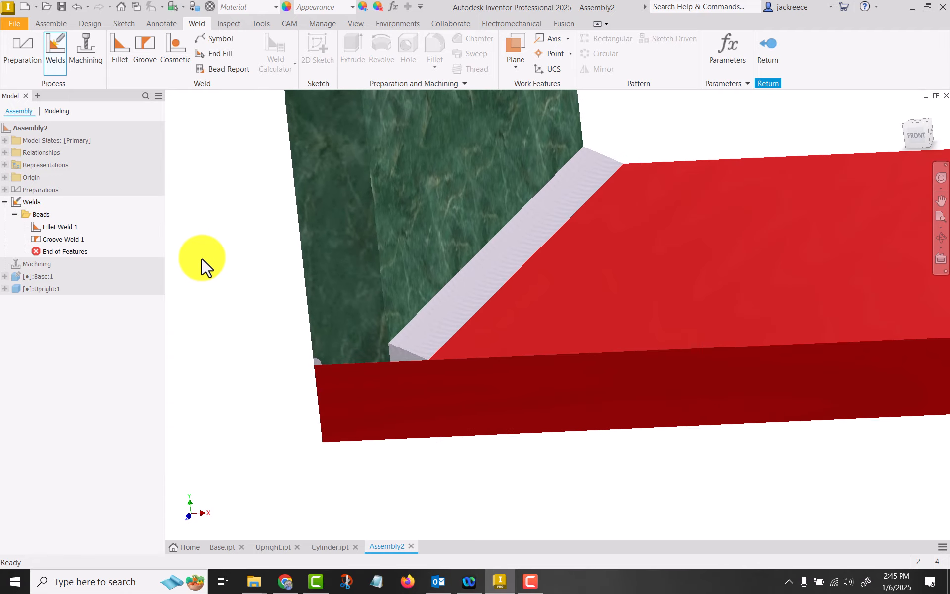
left_click(476, 292)
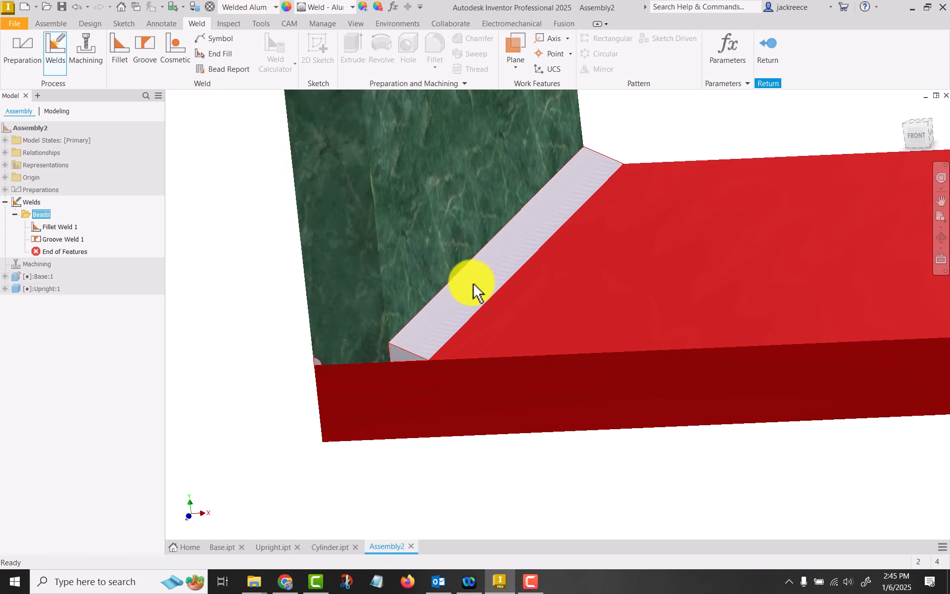
left_click(55, 226)
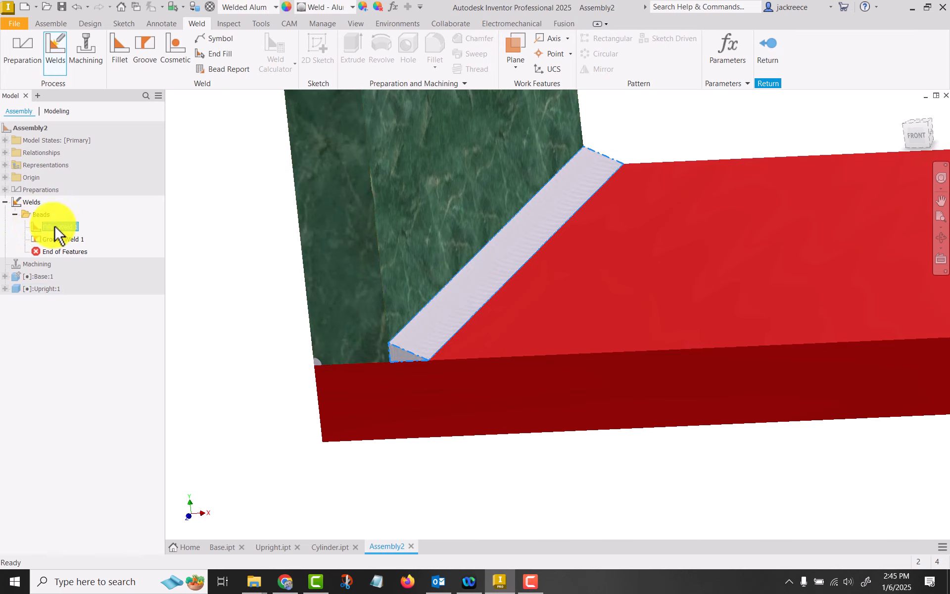
double_click(55, 226)
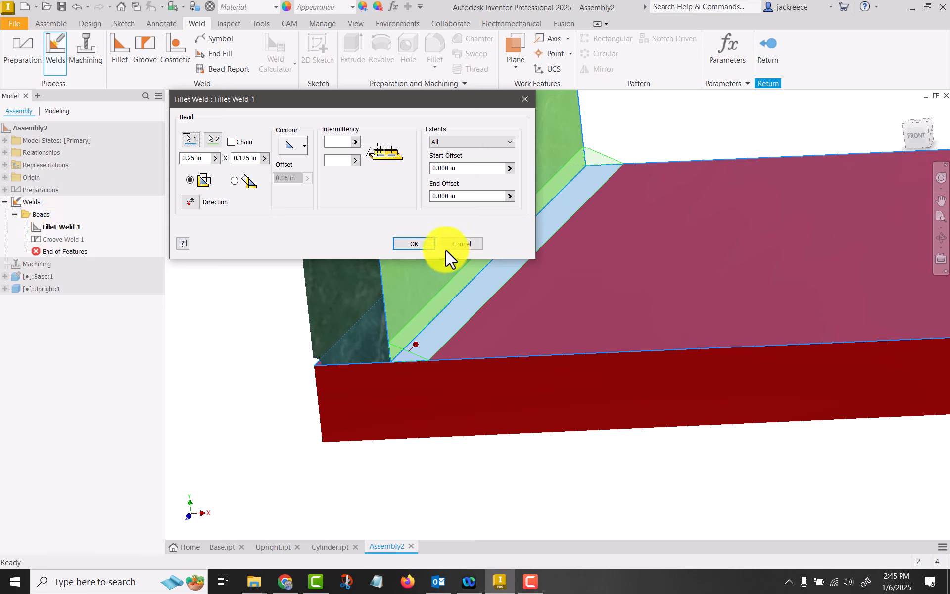
left_click(414, 243)
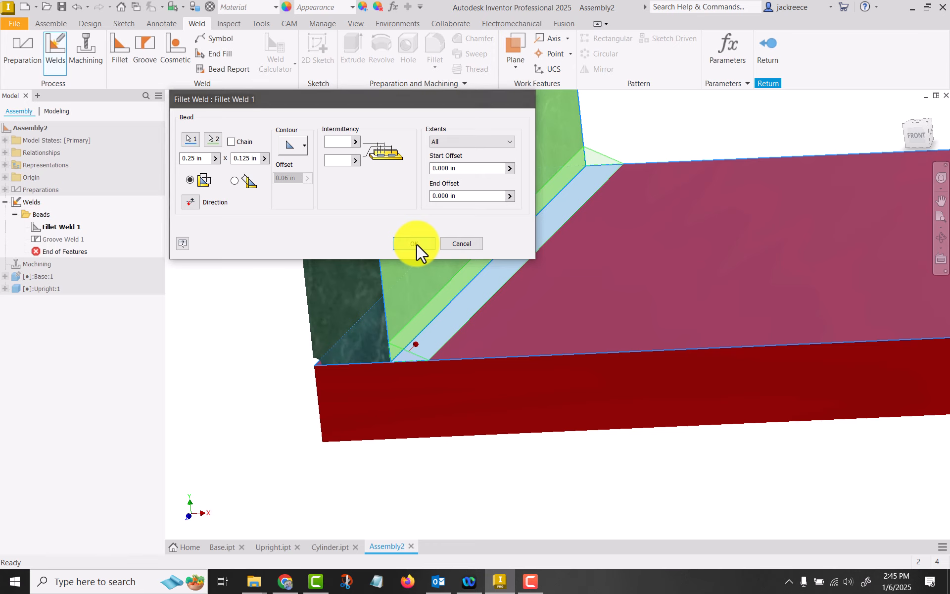
Delete the existing fillet weld bead from the joint between the base and the upright
scroll(280, 301, "down", 5)
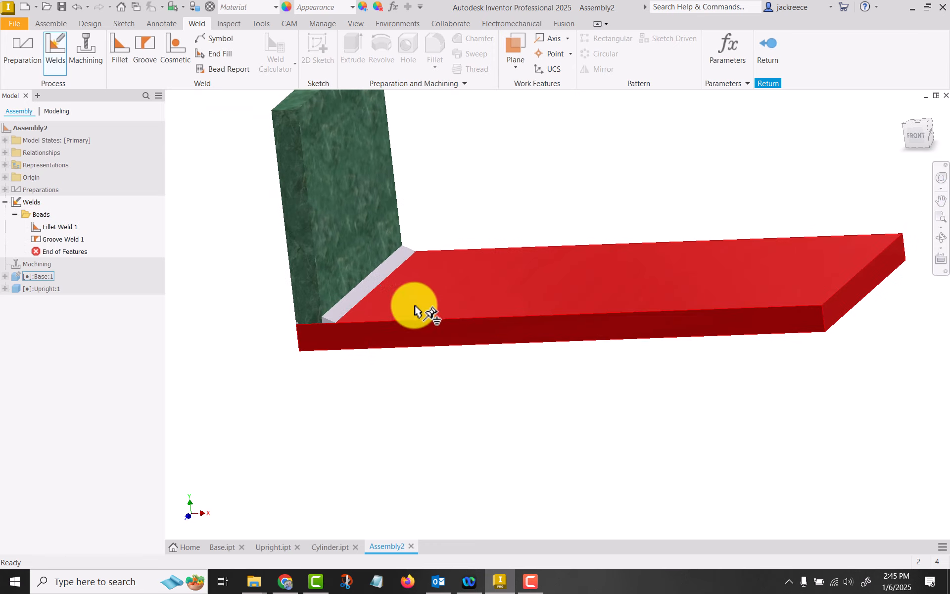
left_click(369, 292)
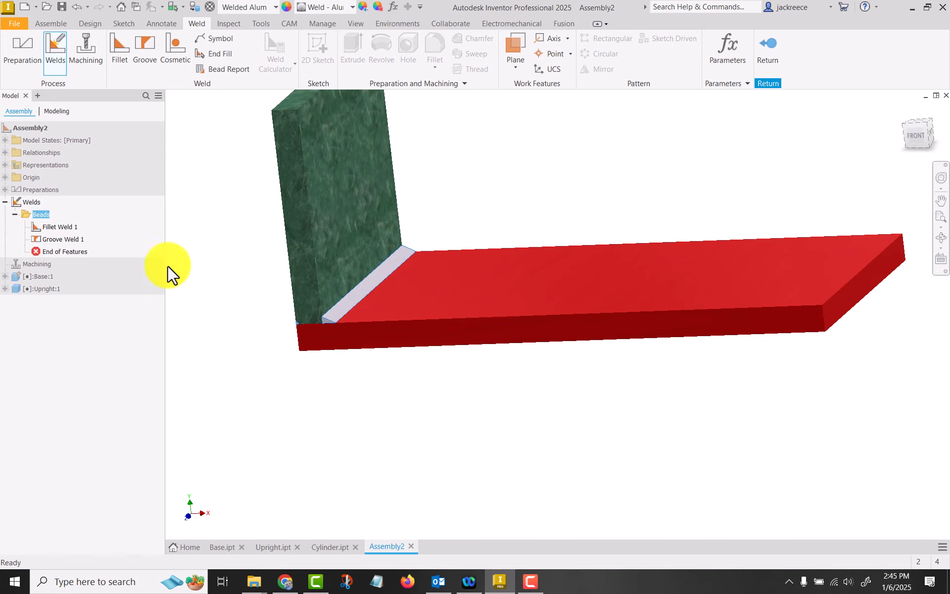
left_click(62, 230)
key("Delete")
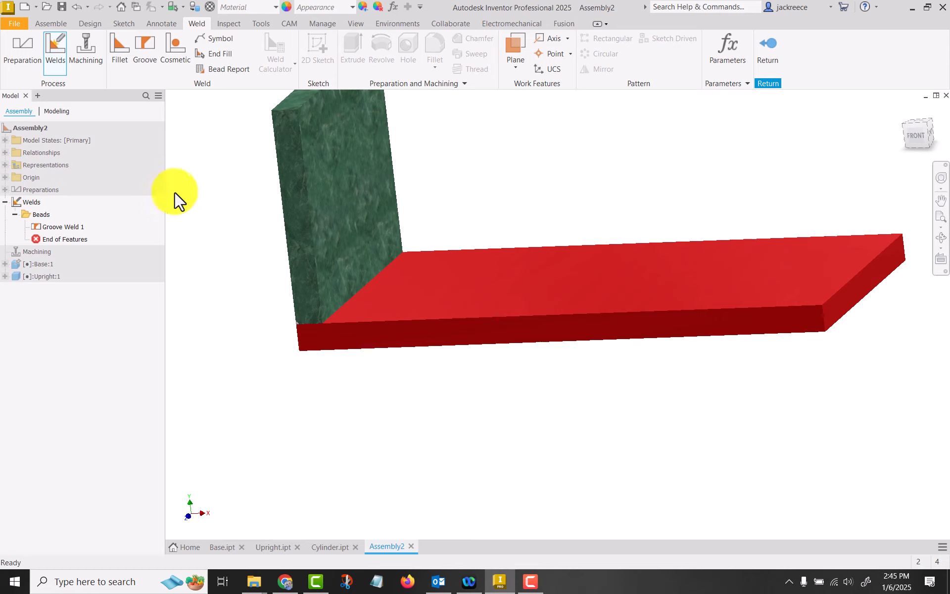
Create a 0.25 in fillet weld with a welding symbol between the base's top face and the upright's inner face
left_click(121, 41)
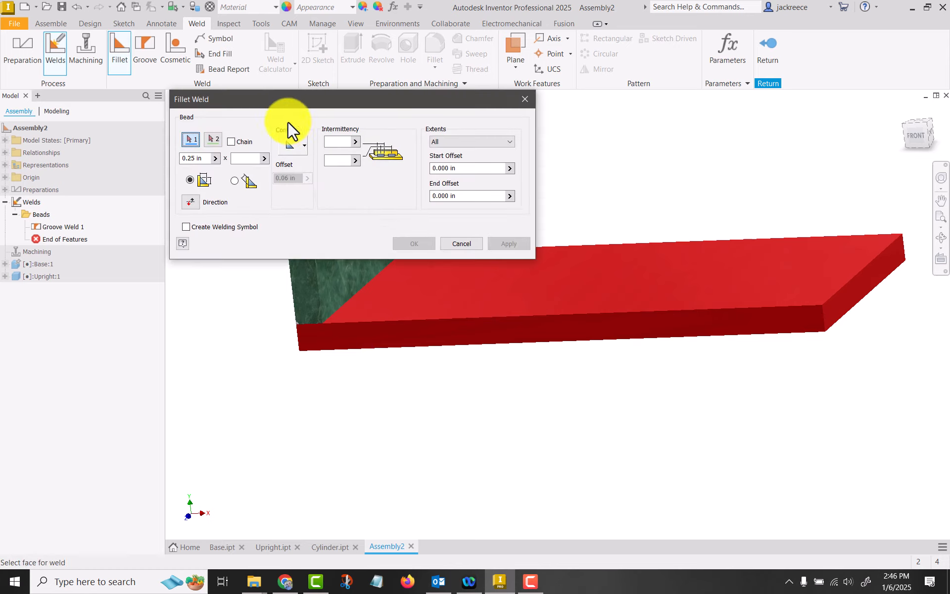
left_click(187, 227)
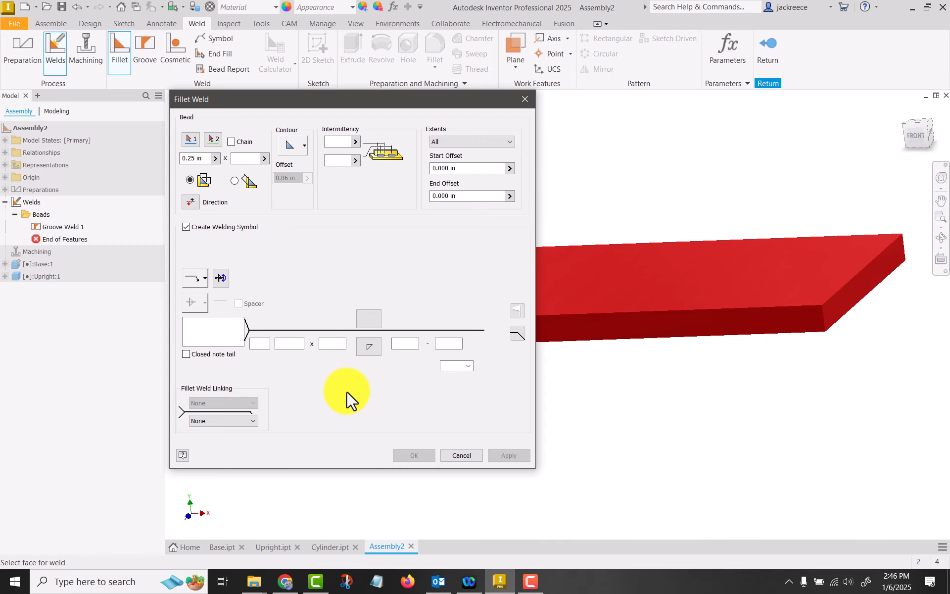
left_click_drag(422, 104, 768, 156)
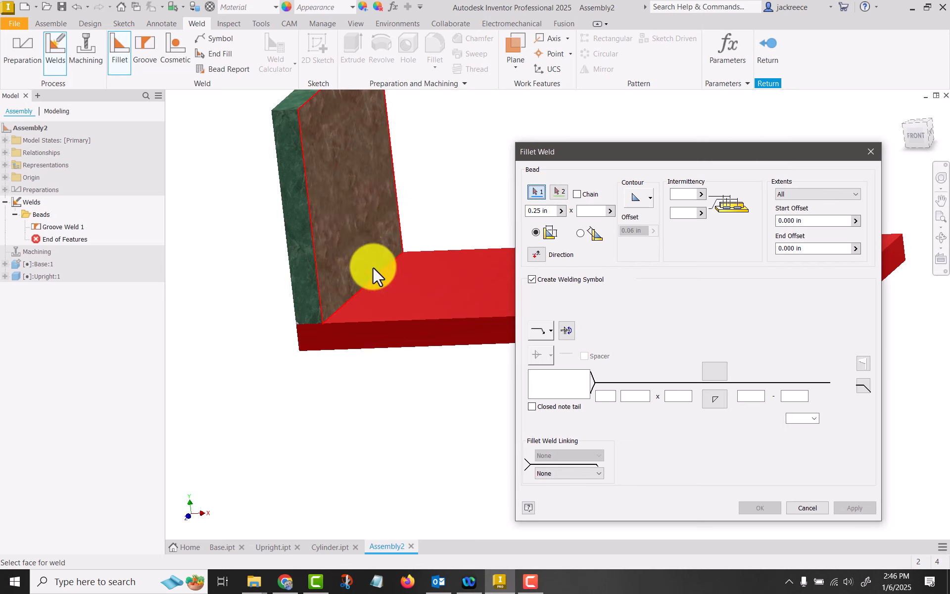
left_click(387, 298)
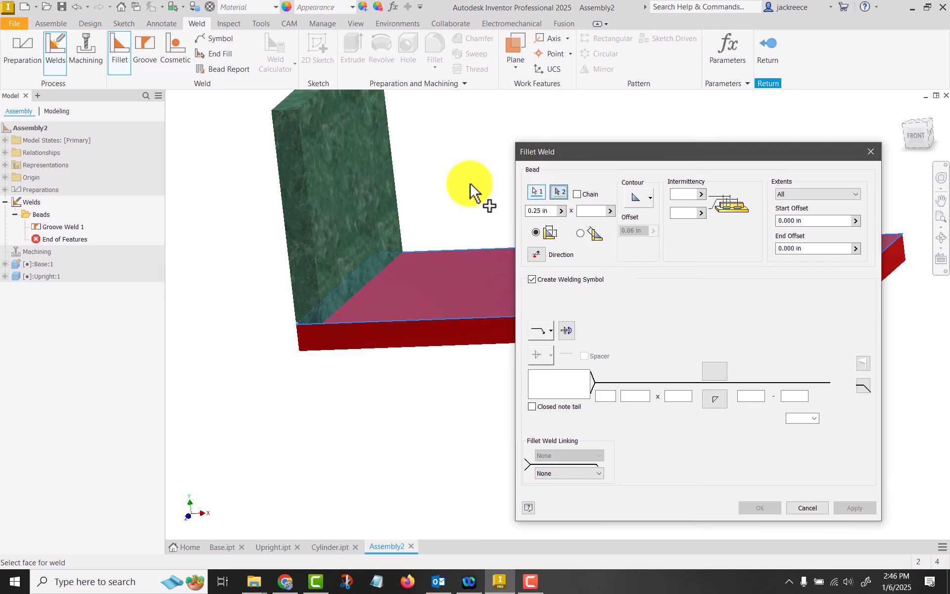
left_click(371, 197)
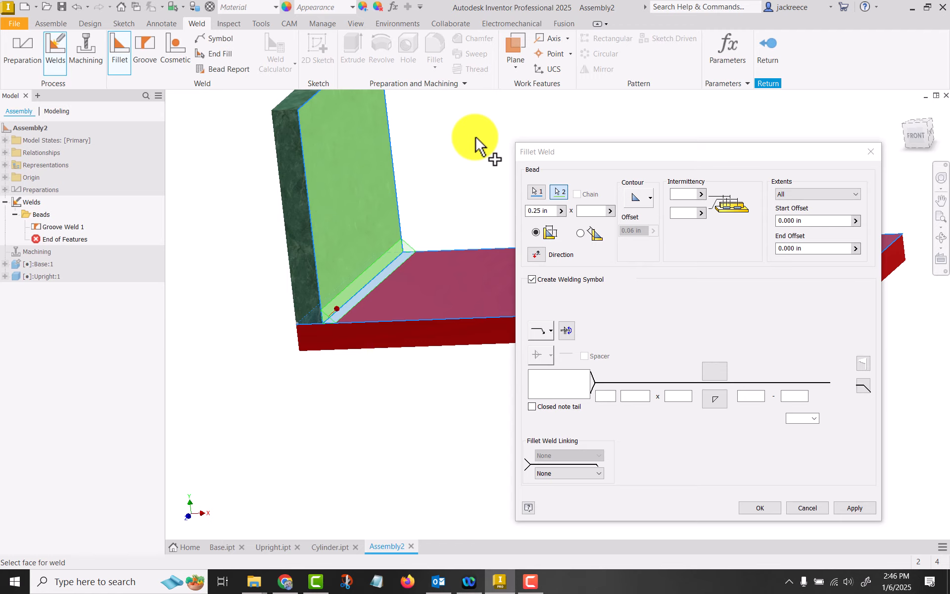
left_click(757, 507)
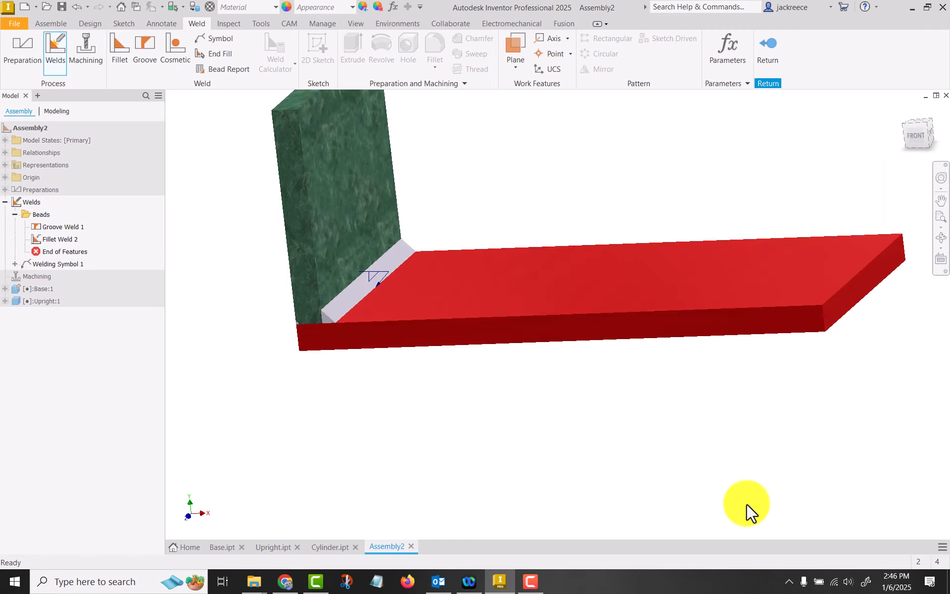
Add a leg size of .25 to the fillet bead's welding symbol
scroll(348, 279, "up", 5)
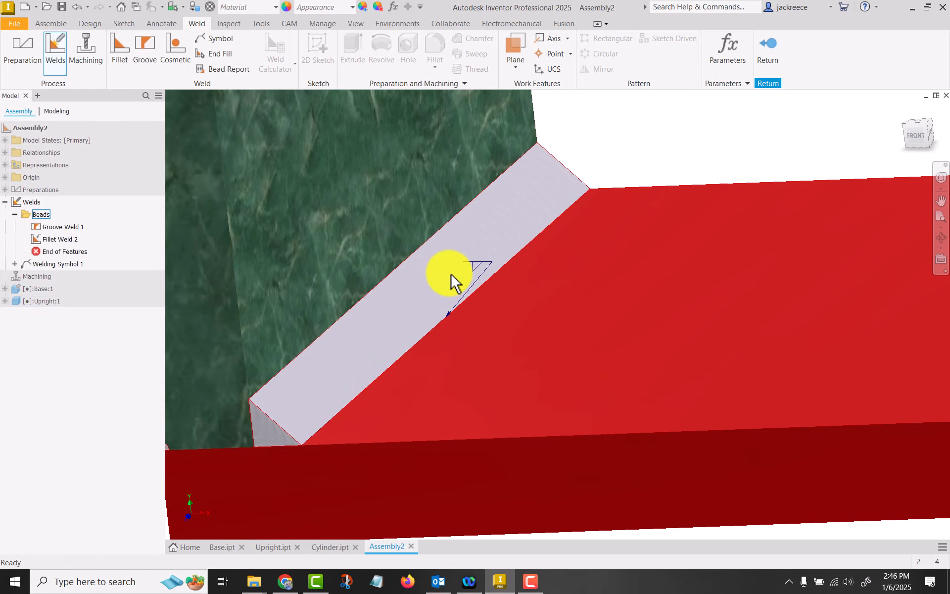
double_click(483, 264)
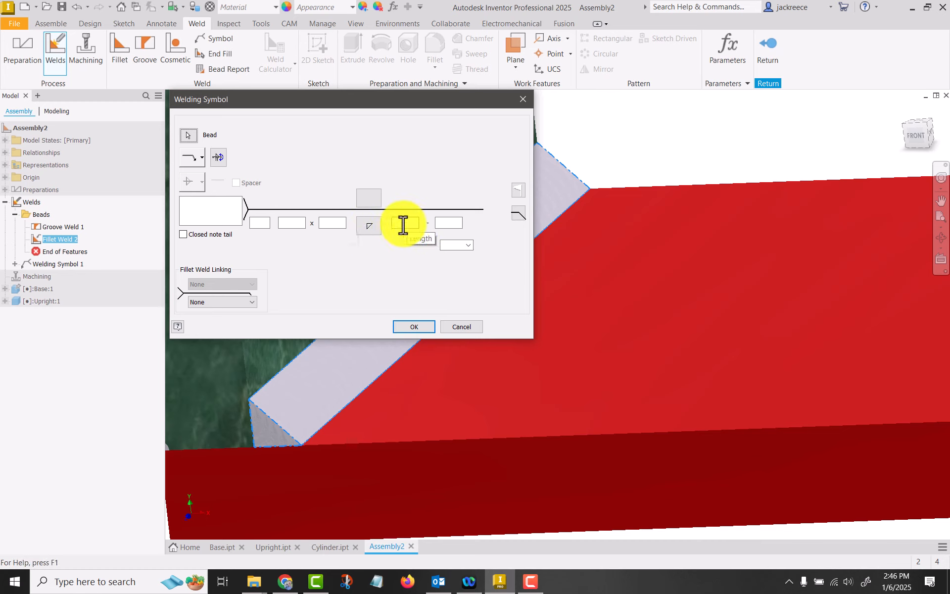
left_click(293, 223)
type(".25")
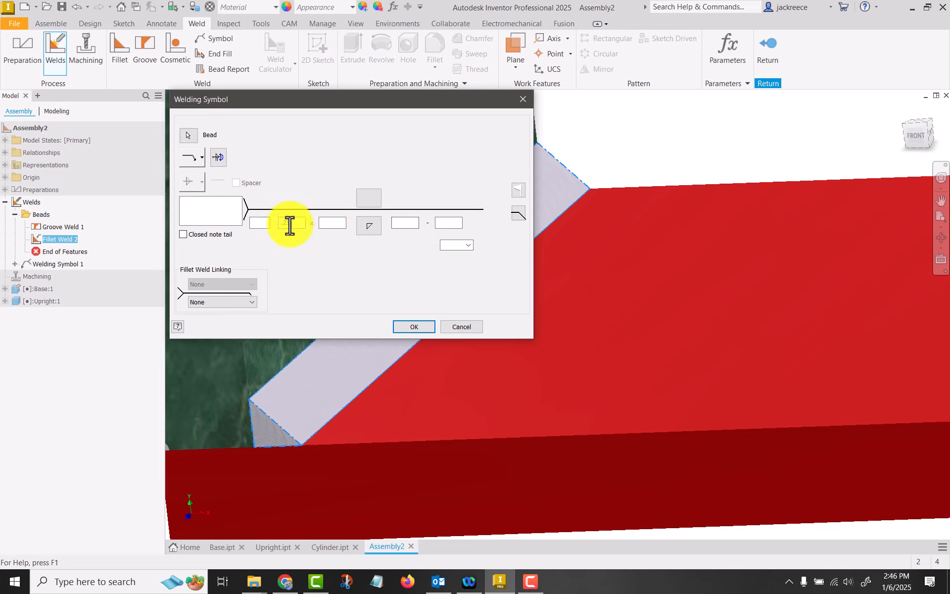
left_click(410, 327)
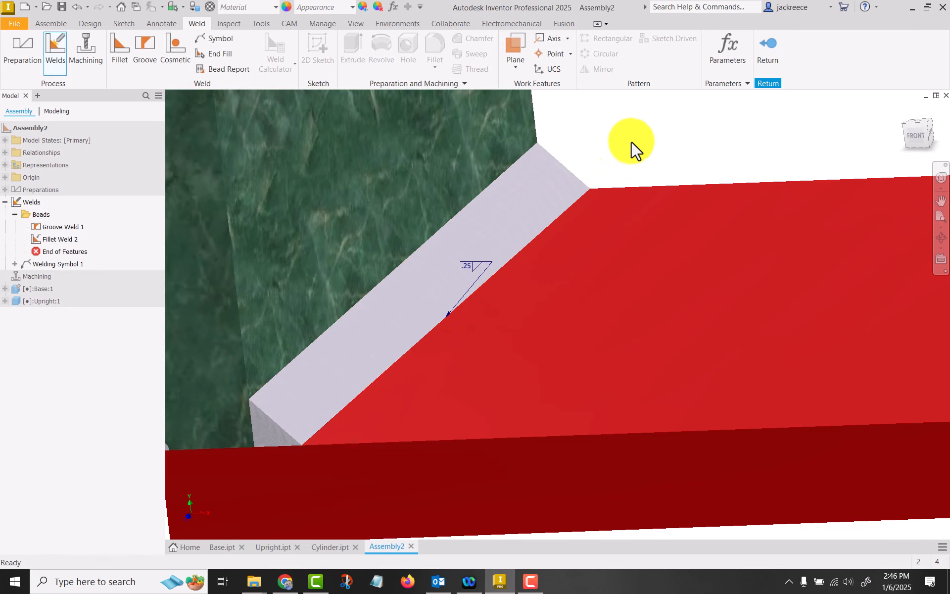
Delete the fillet weld that carries the welding symbol
scroll(581, 135, "down", 3)
middle_click_drag(669, 128, 559, 188)
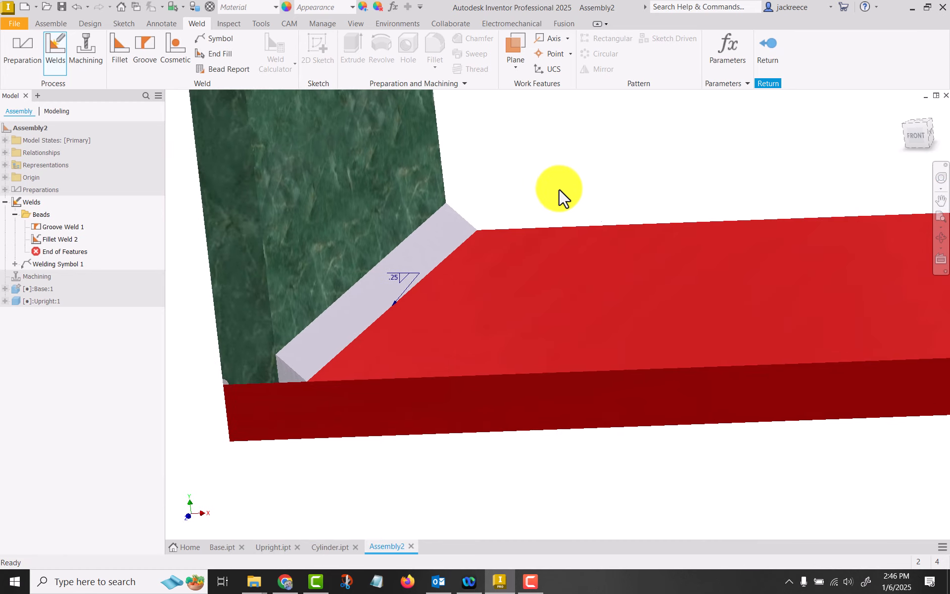
left_click(458, 210)
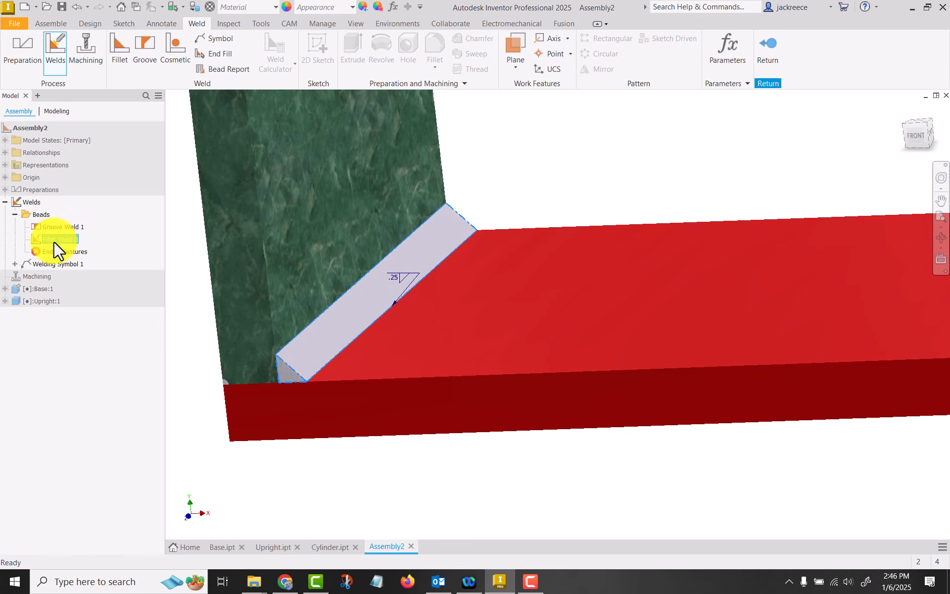
key("Delete")
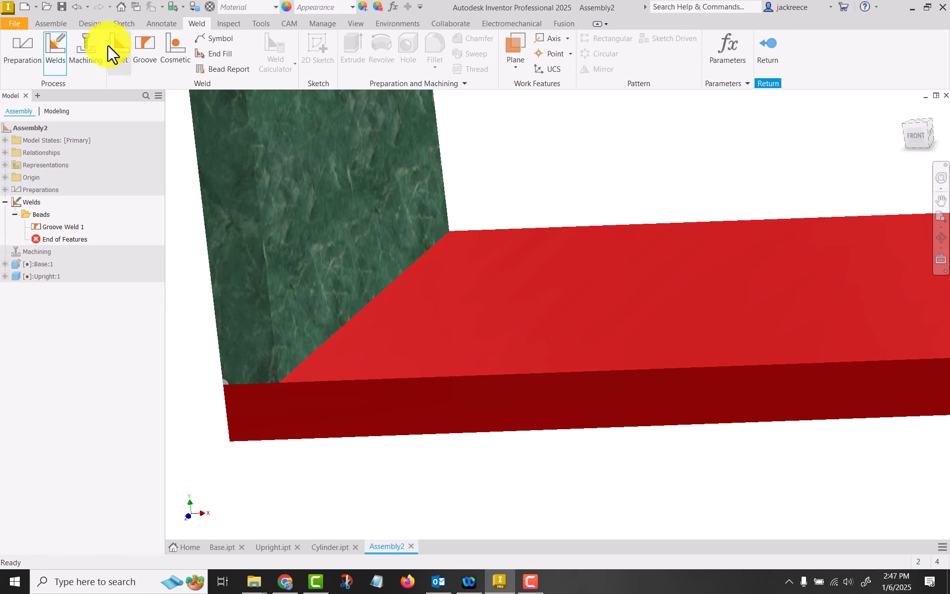
Set up a 0.25 in fillet weld between the base's top face and the upright's inner face with intermittency values 1 and 2
left_click(114, 44)
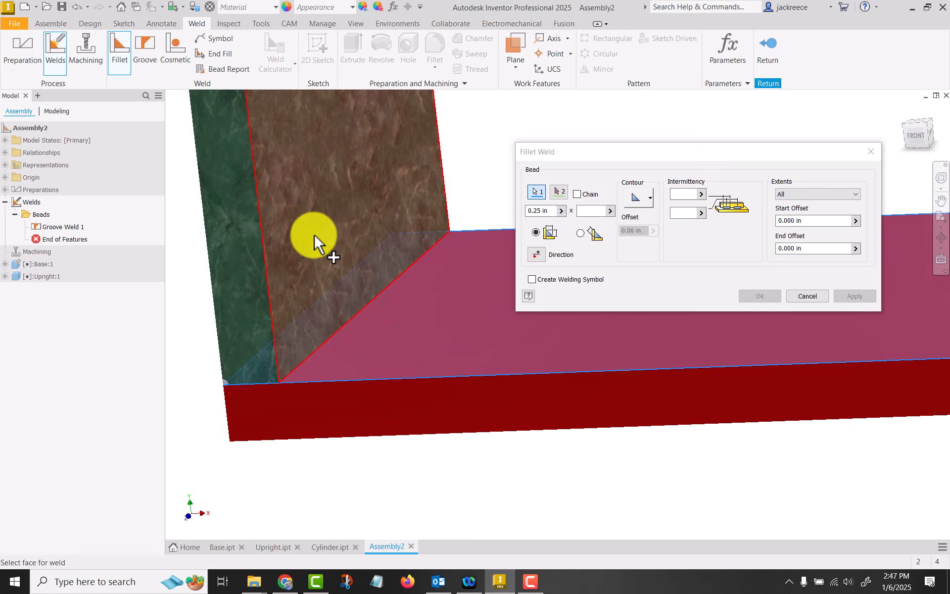
left_click(314, 240)
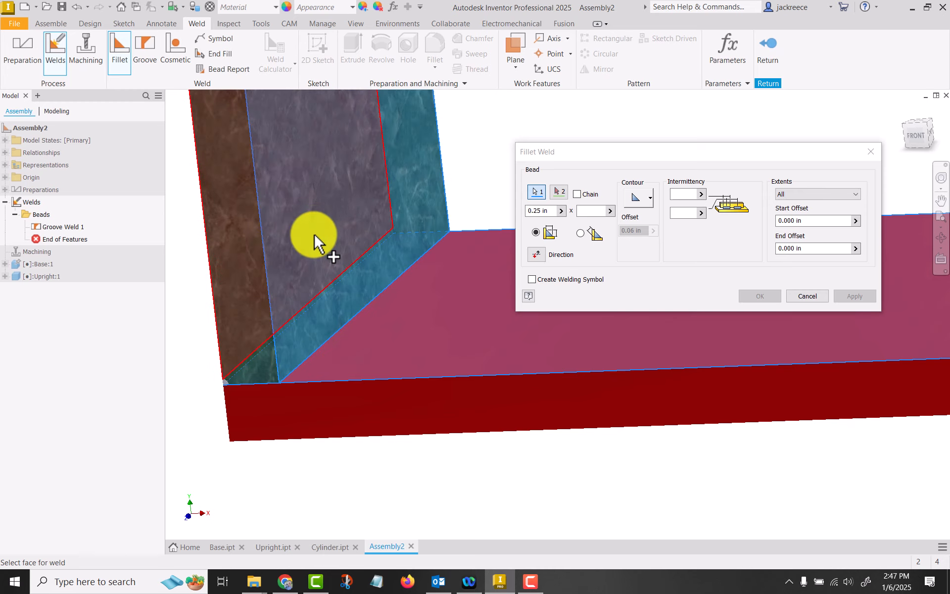
left_click(689, 195)
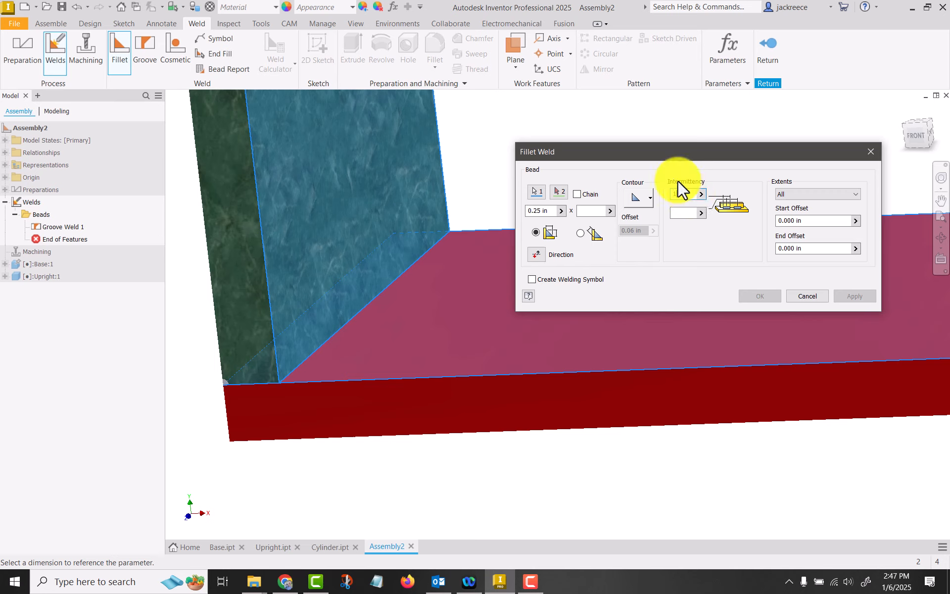
left_click(690, 213)
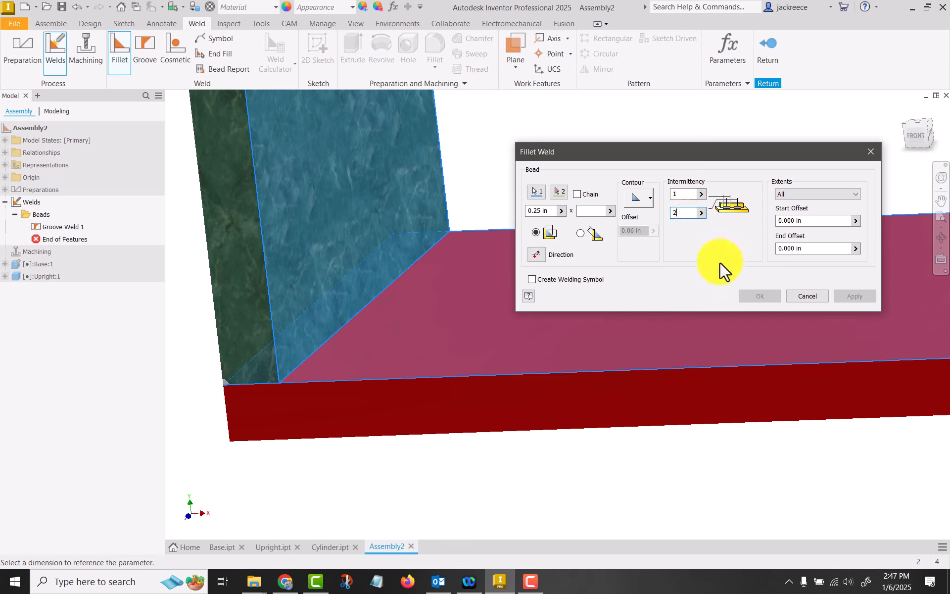
key("Tab")
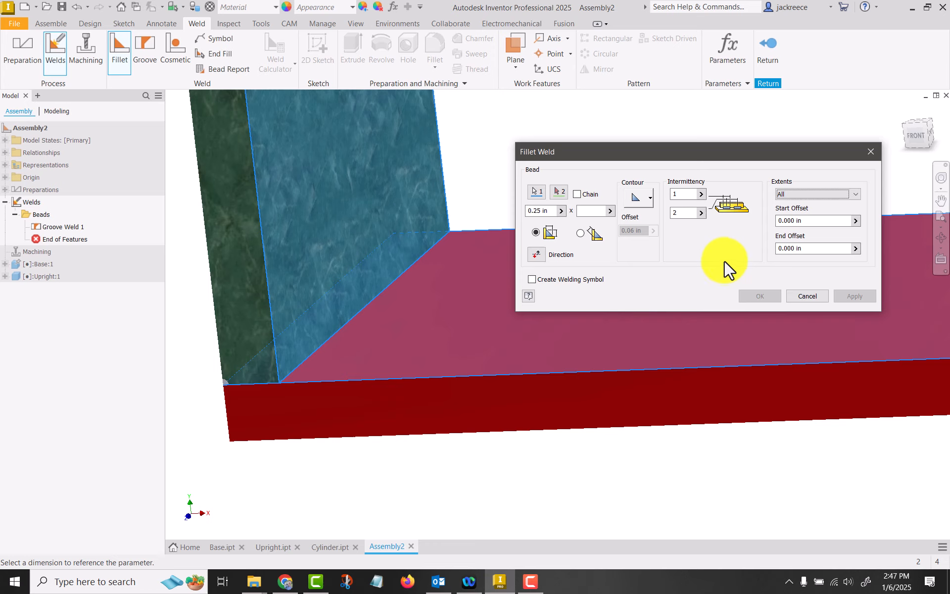
left_click(506, 128)
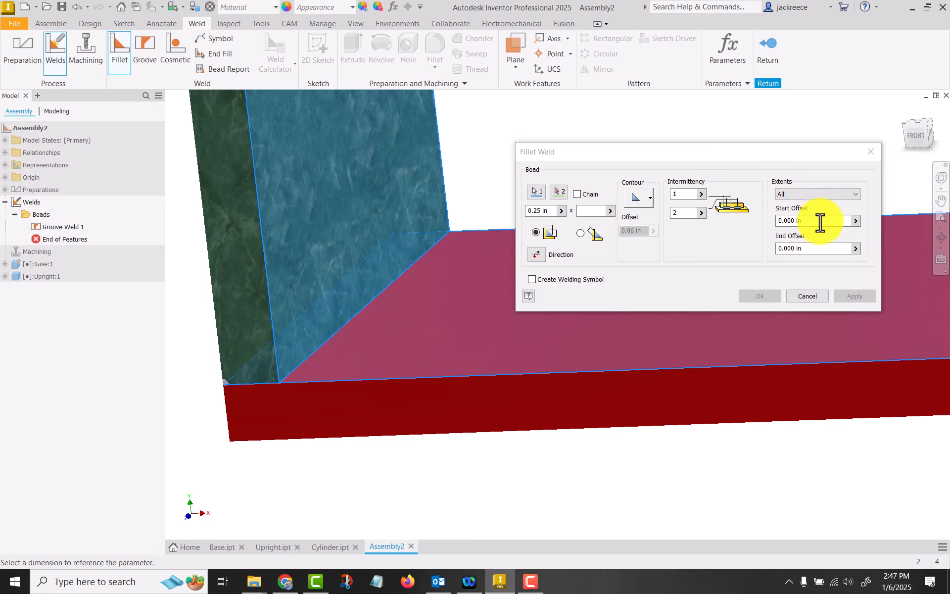
left_click(786, 221)
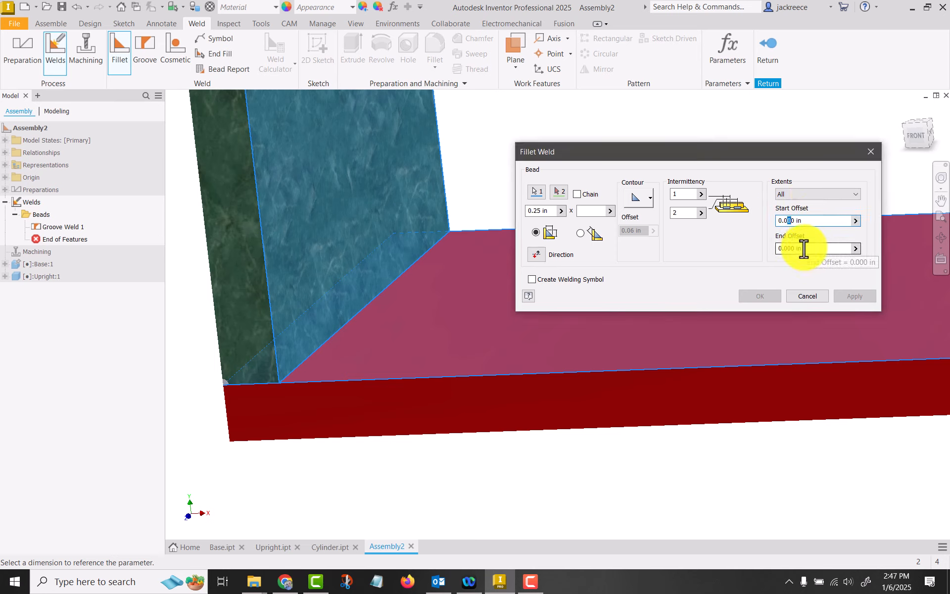
type("5")
key("Tab")
key("Tab")
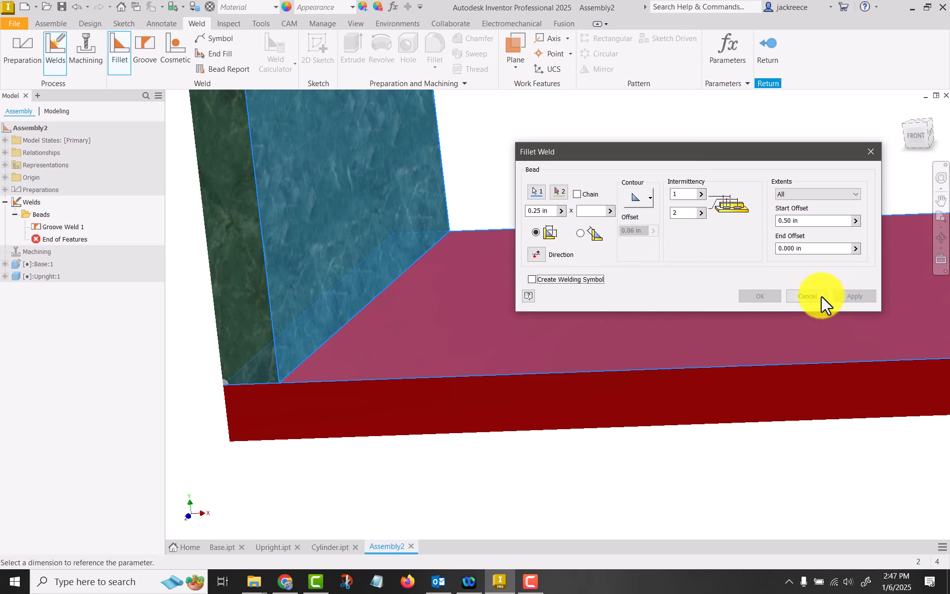
left_click(536, 191)
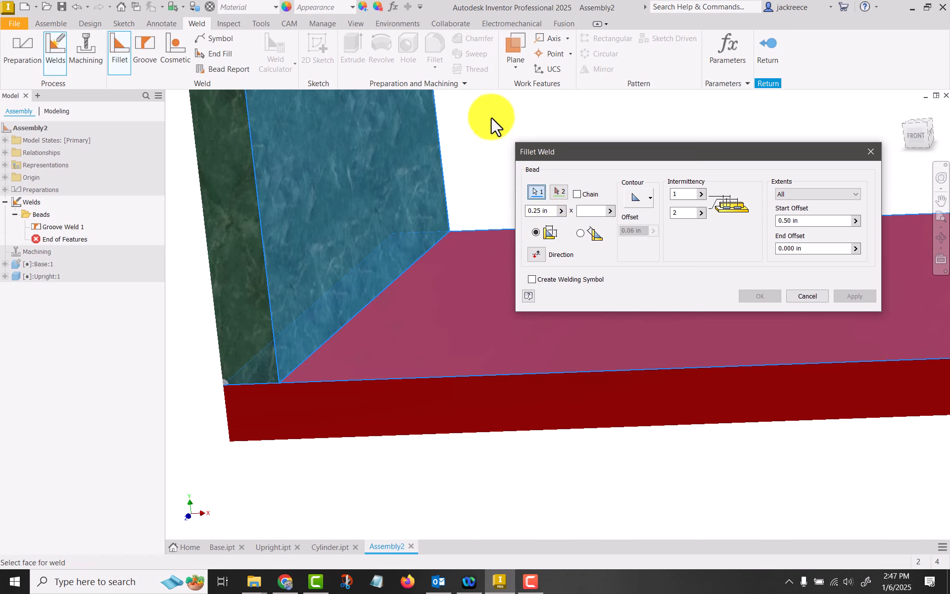
left_click(431, 373)
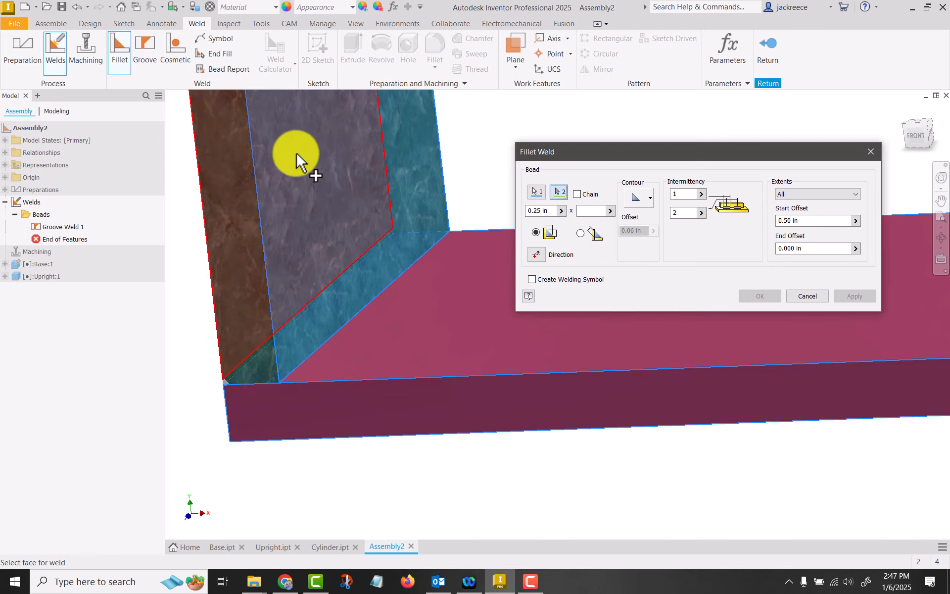
key("Escape")
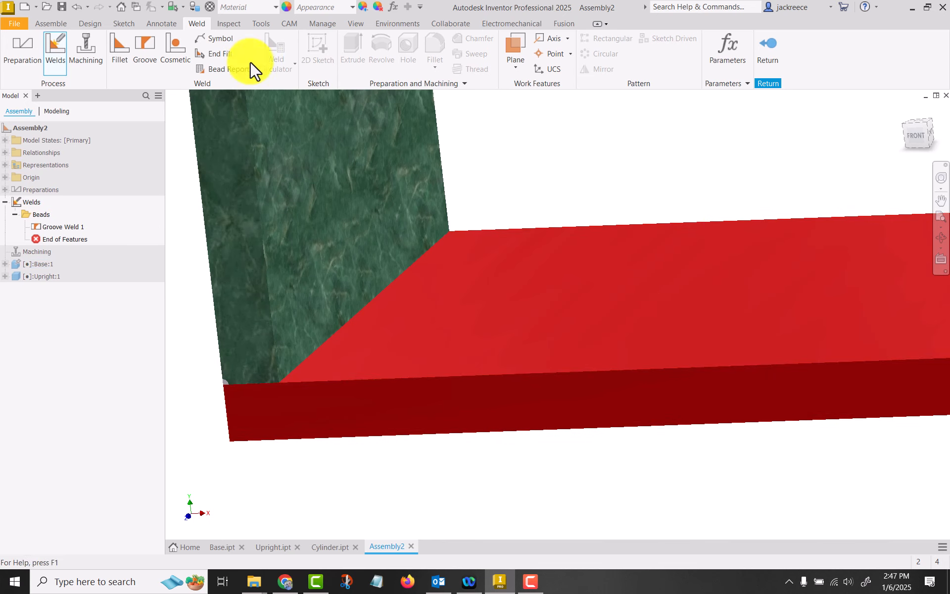
Start a new fillet weld using the base's top face and the upright's inner face as its two face sets
left_click(114, 44)
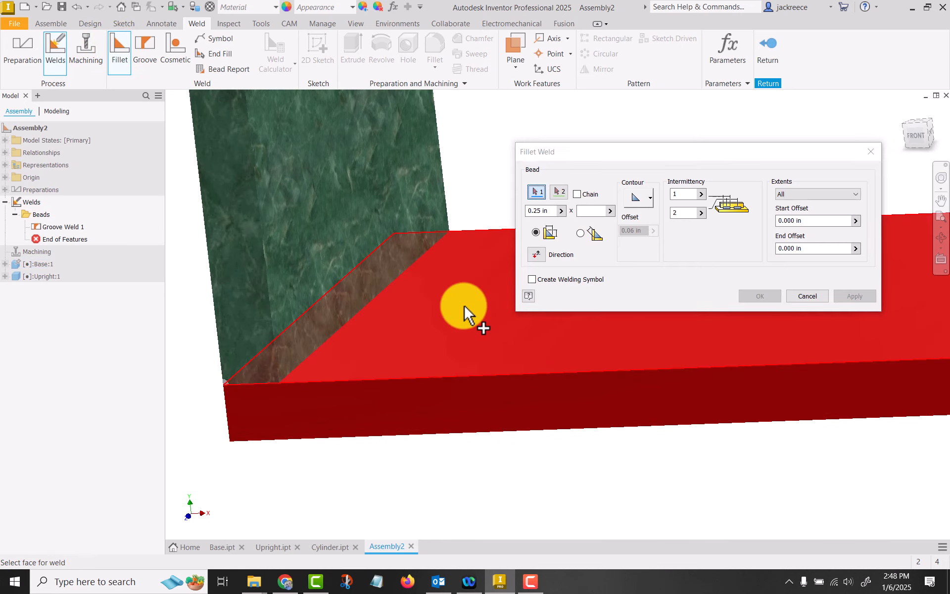
left_click(449, 284)
left_click(558, 191)
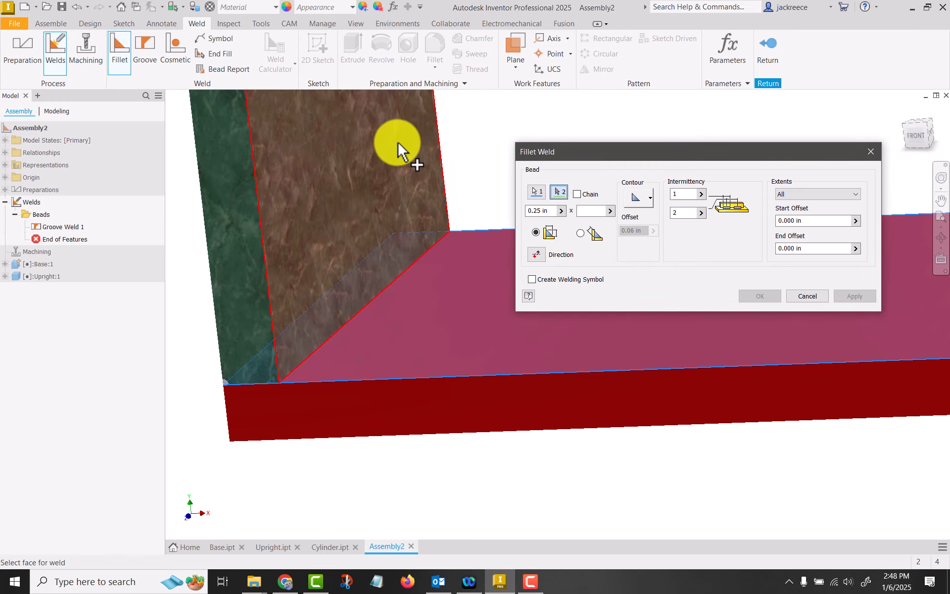
left_click(405, 139)
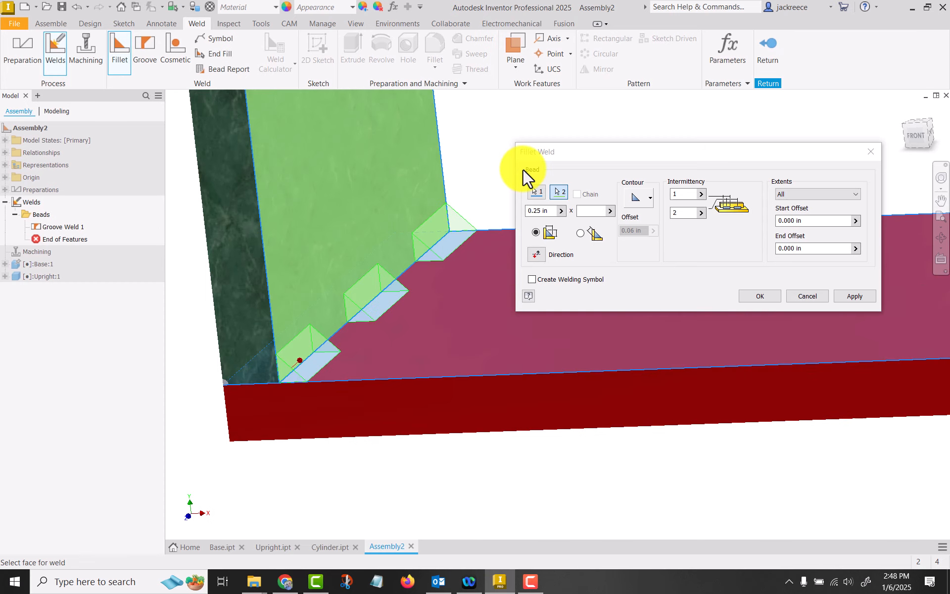
Clear both intermittency values so the fillet weld preview is one continuous bead
left_click(701, 194)
left_click(689, 204)
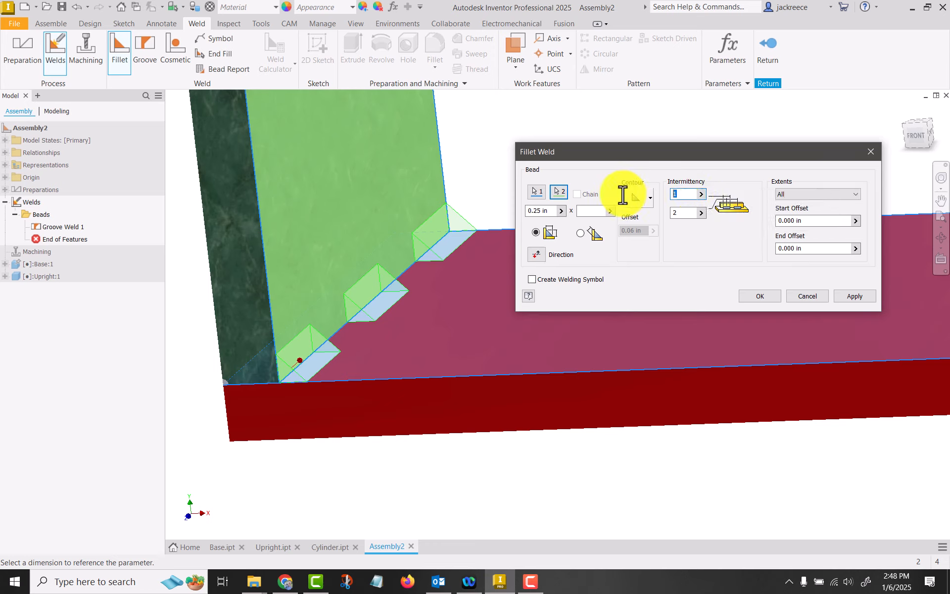
key("BackSpace")
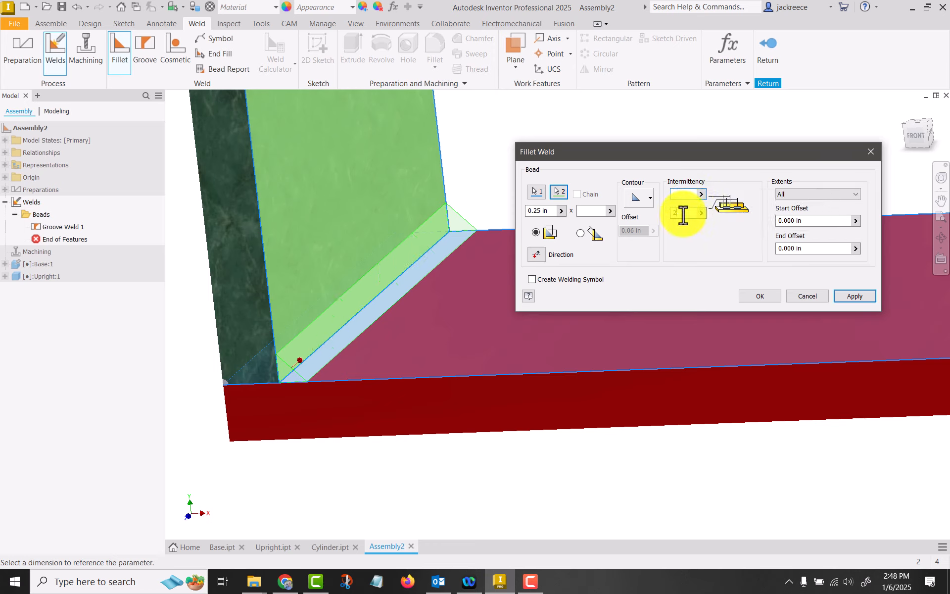
Set the fillet weld's extents to Start-Length with a start offset of 0.5 in
left_click(806, 193)
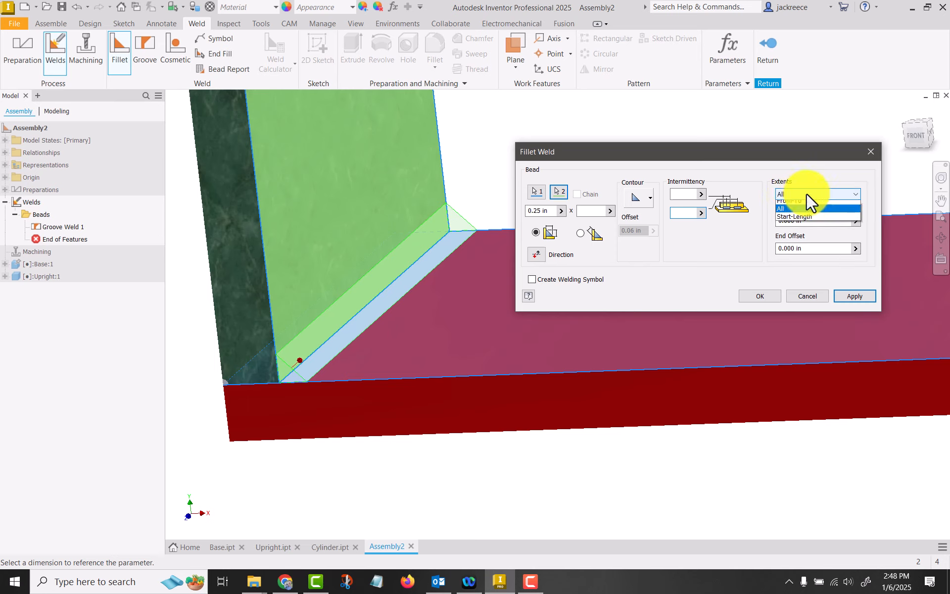
left_click(815, 219)
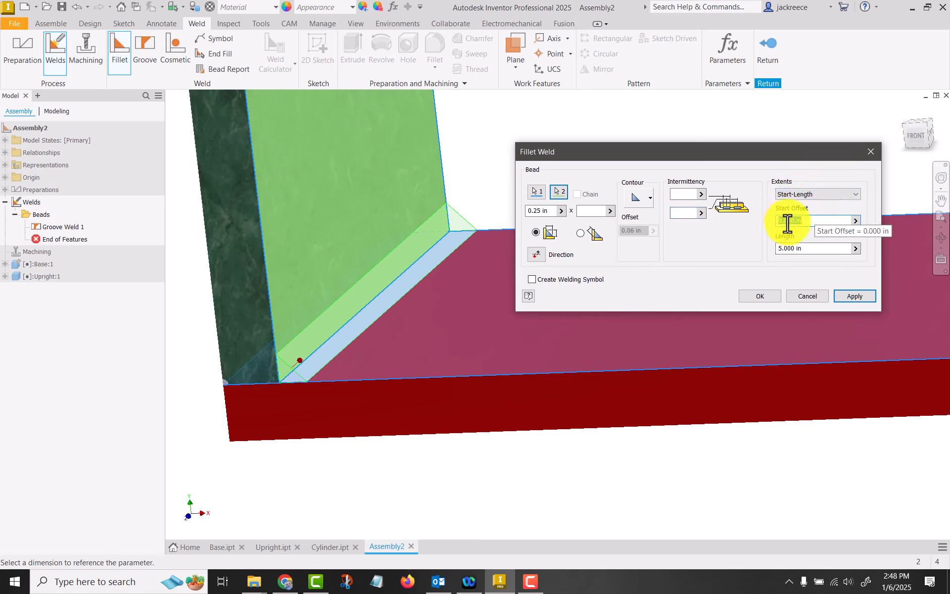
left_click(785, 221)
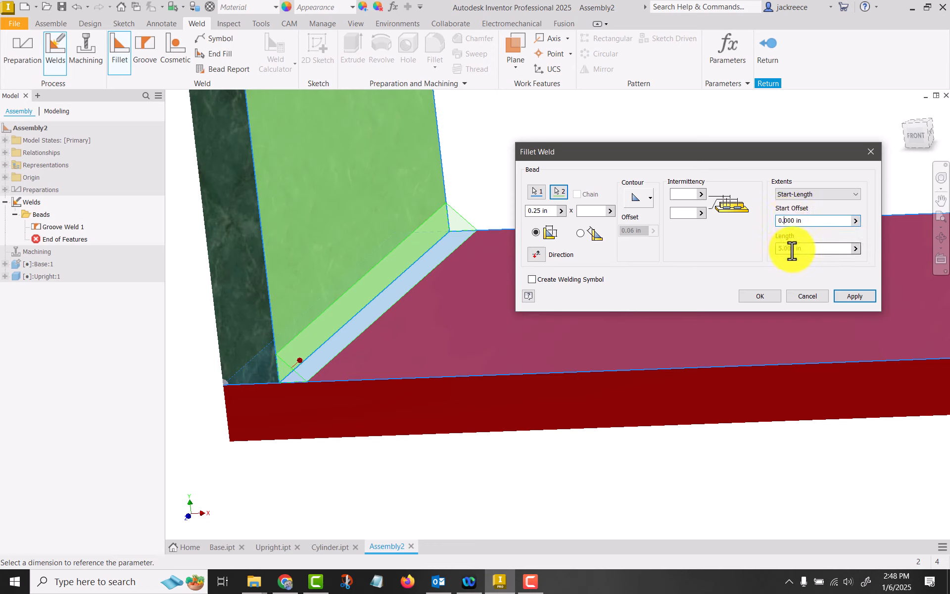
type(".5")
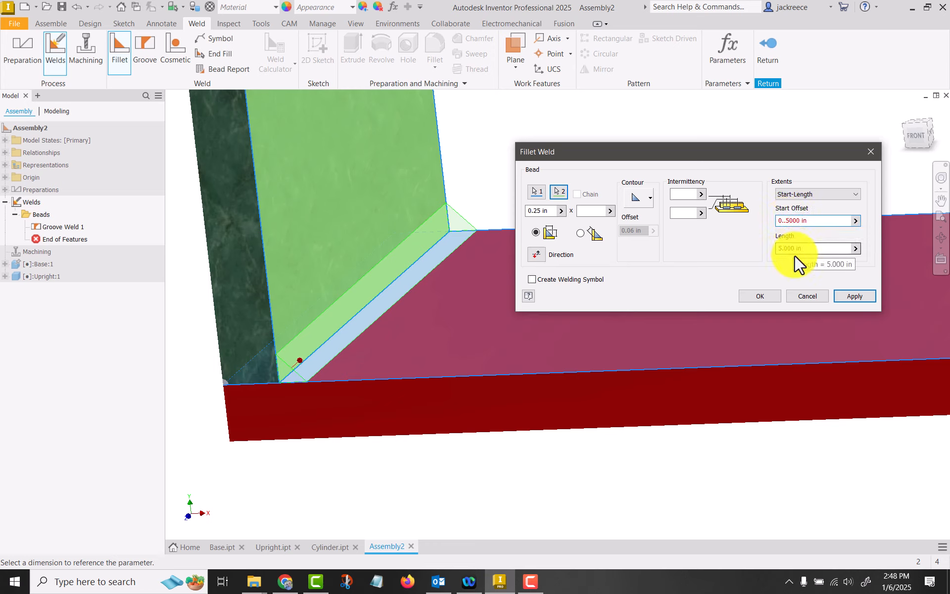
key("BackSpace")
key("BackSpace")
type("5")
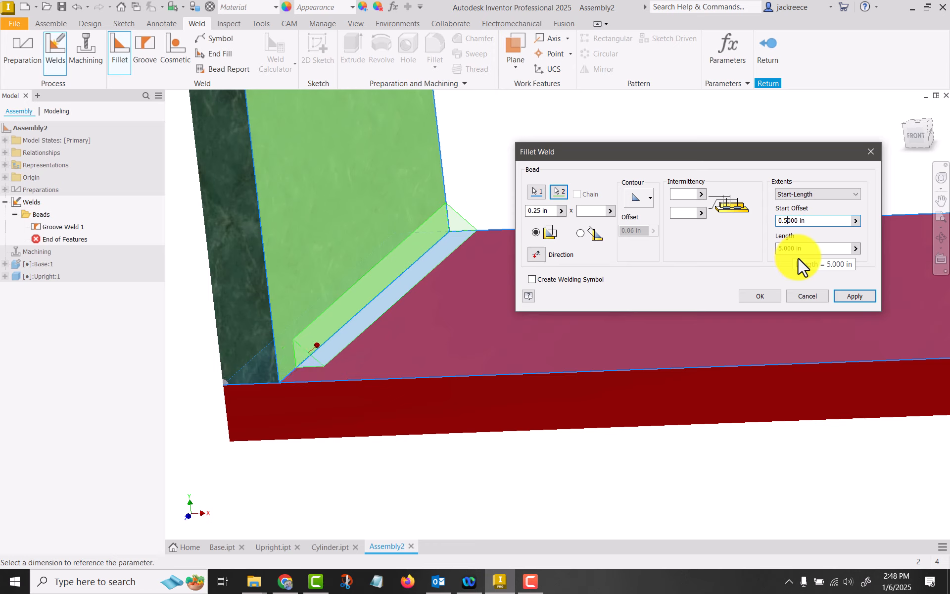
Set the weld length to 4 in and create the fillet weld between the base and the upright
double_click(789, 248)
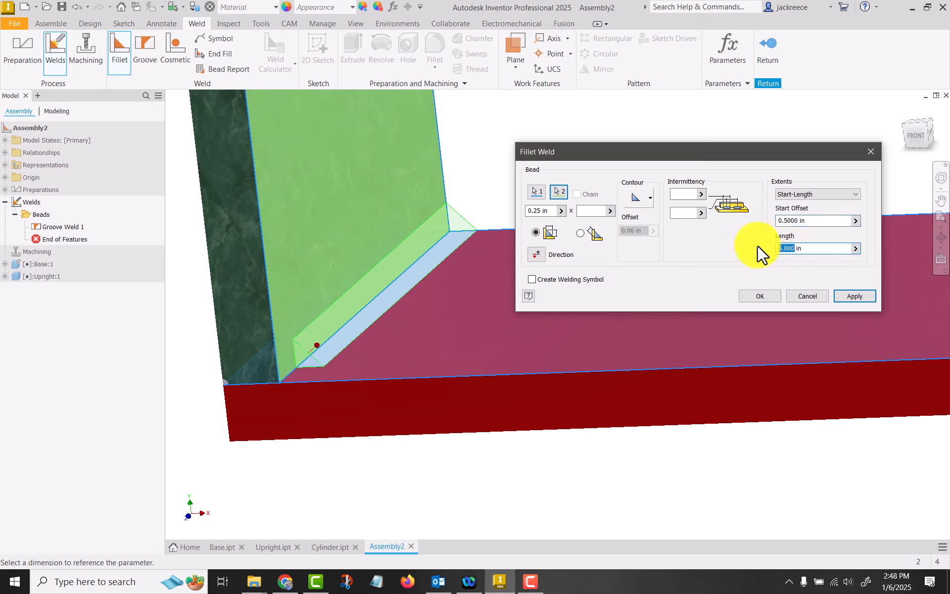
type("4")
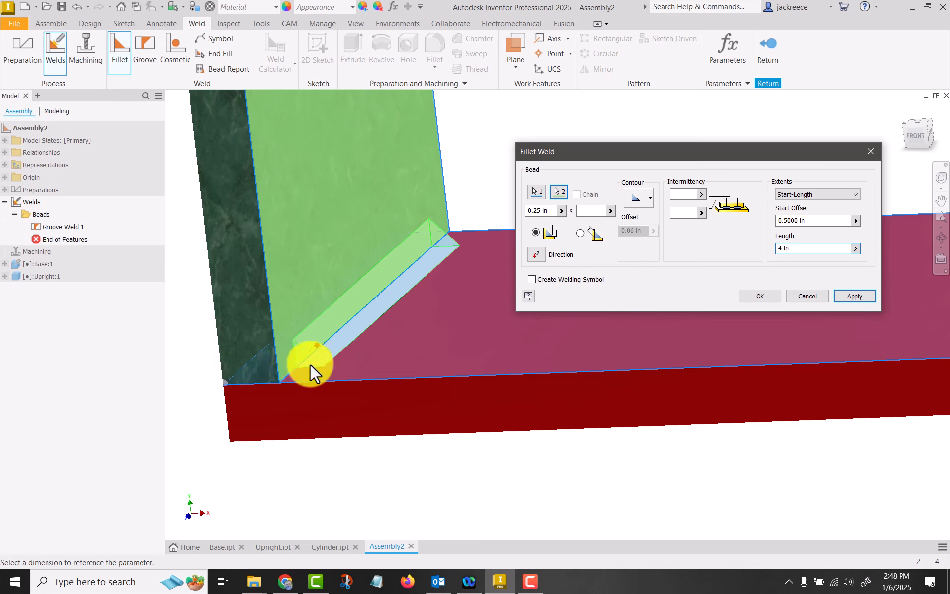
left_click(853, 297)
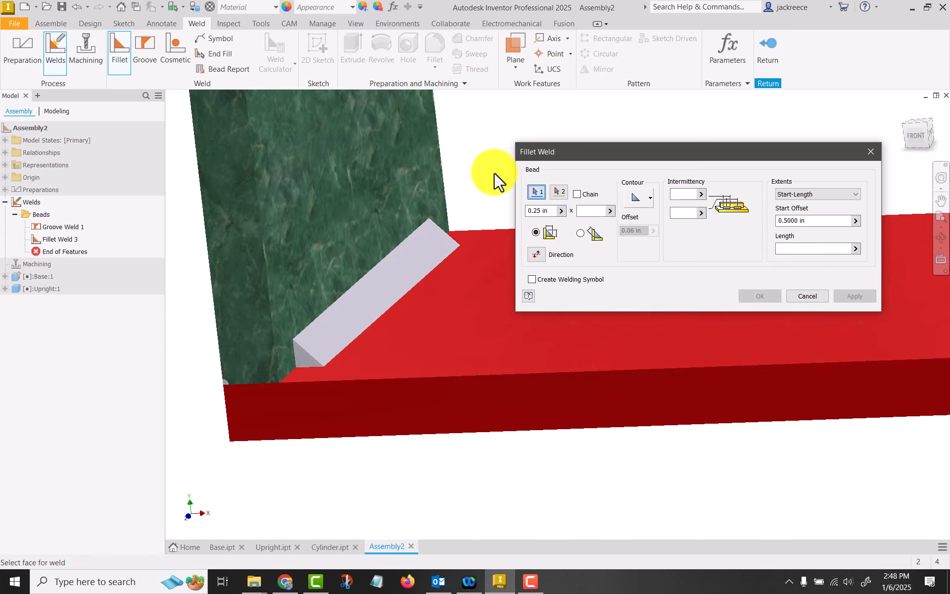
left_click(804, 297)
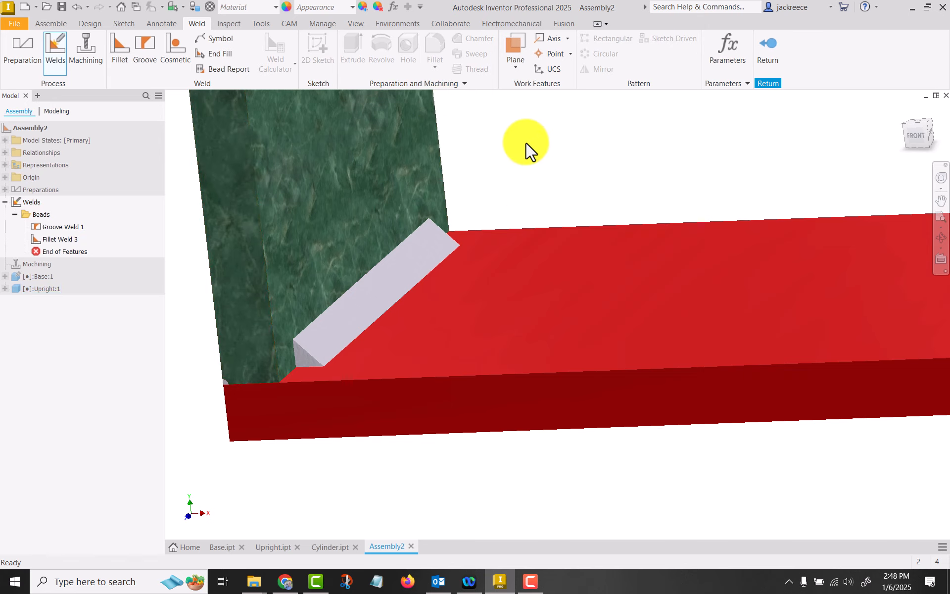
Return to the assembly environment and place one instance of the Cylinder part above the base plate
left_click(768, 46)
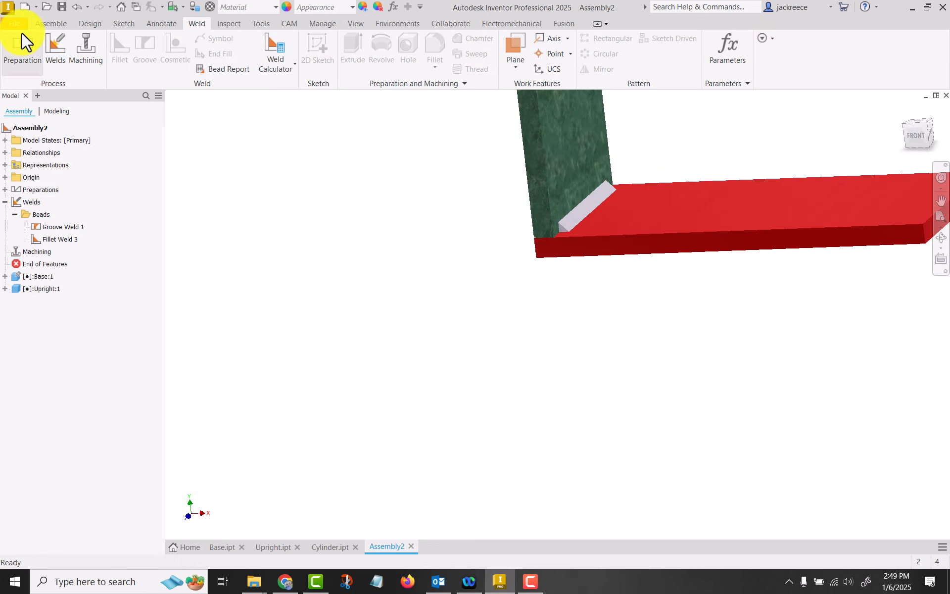
left_click(52, 22)
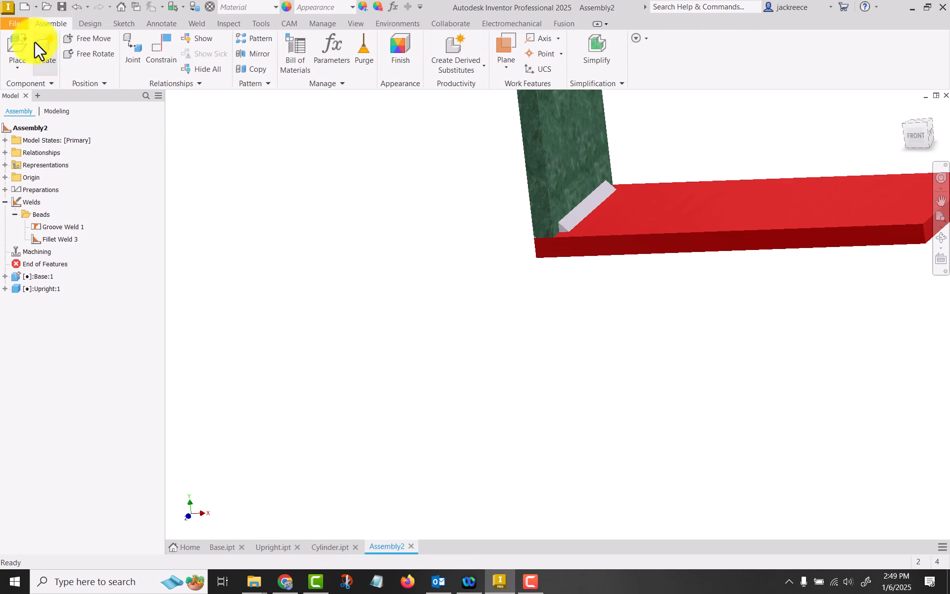
left_click(19, 49)
left_click(430, 243)
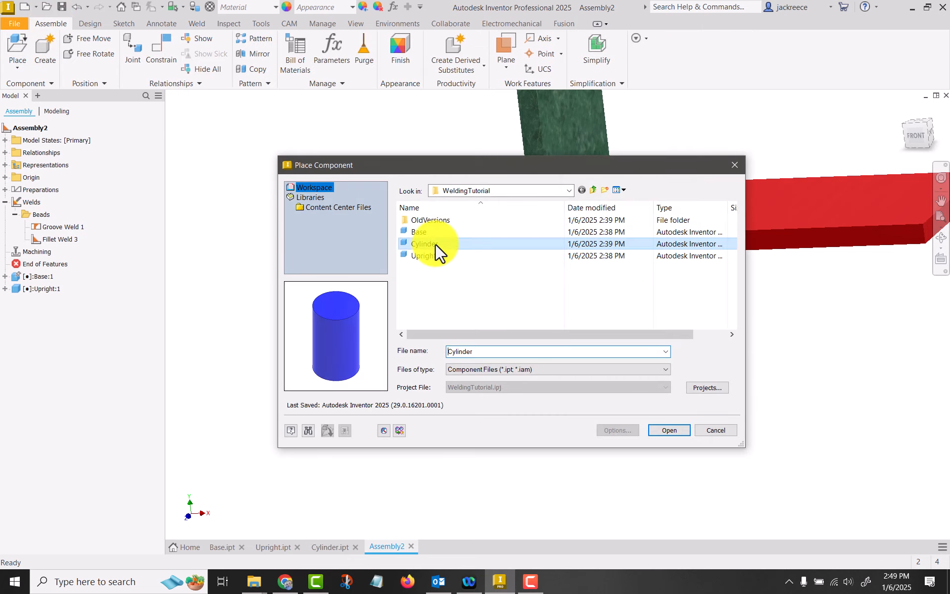
left_click(669, 430)
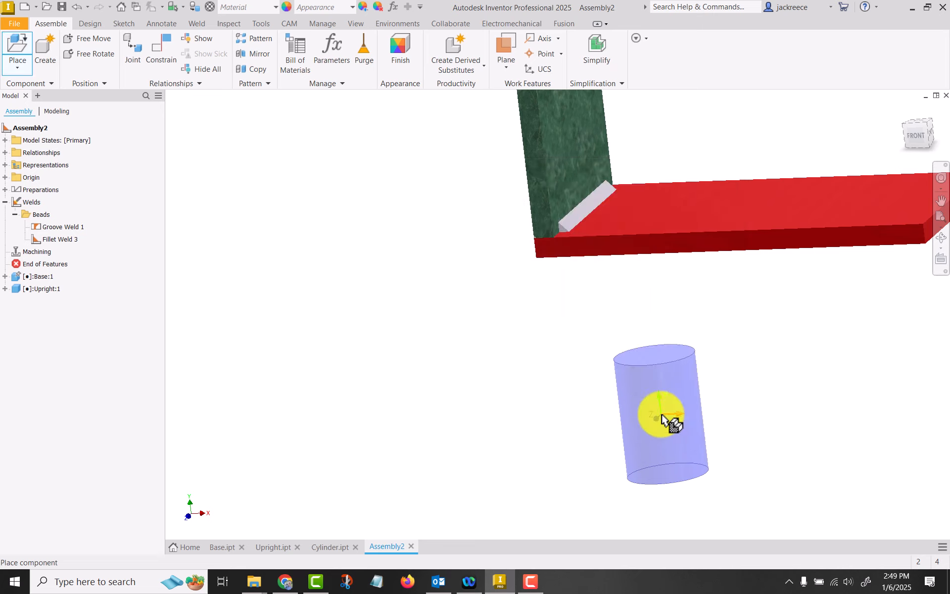
scroll(674, 403, "down", 3)
middle_click_drag(675, 399, 579, 398)
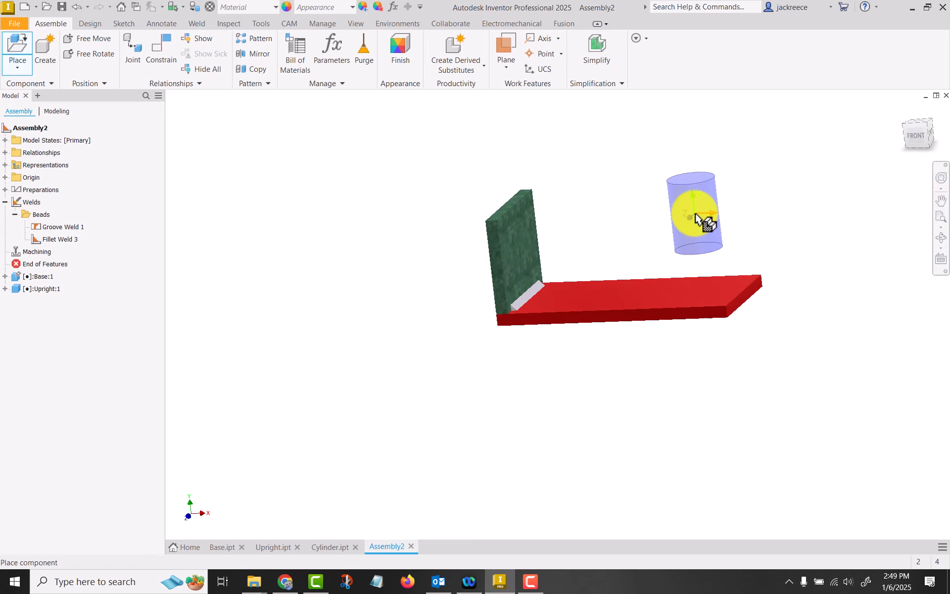
left_click(694, 215)
right_click(710, 203)
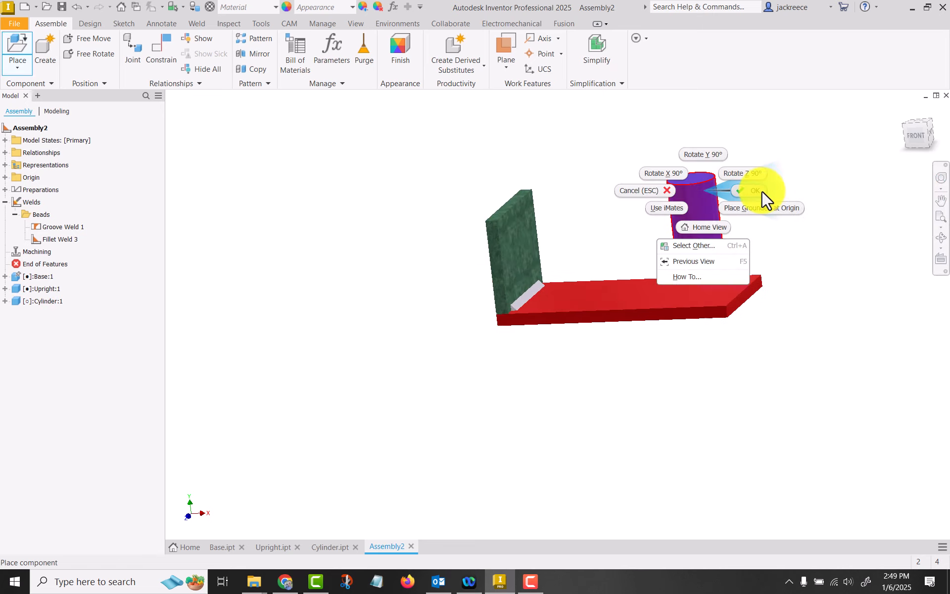
left_click(762, 191)
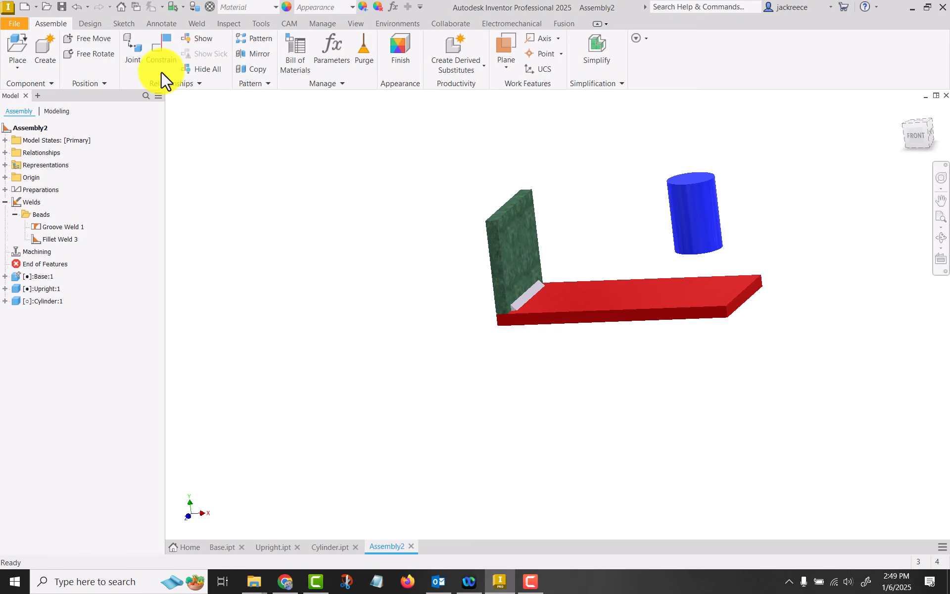
Mate the cylinder's bottom face to the base's top face with a 0 in offset
left_click(154, 46)
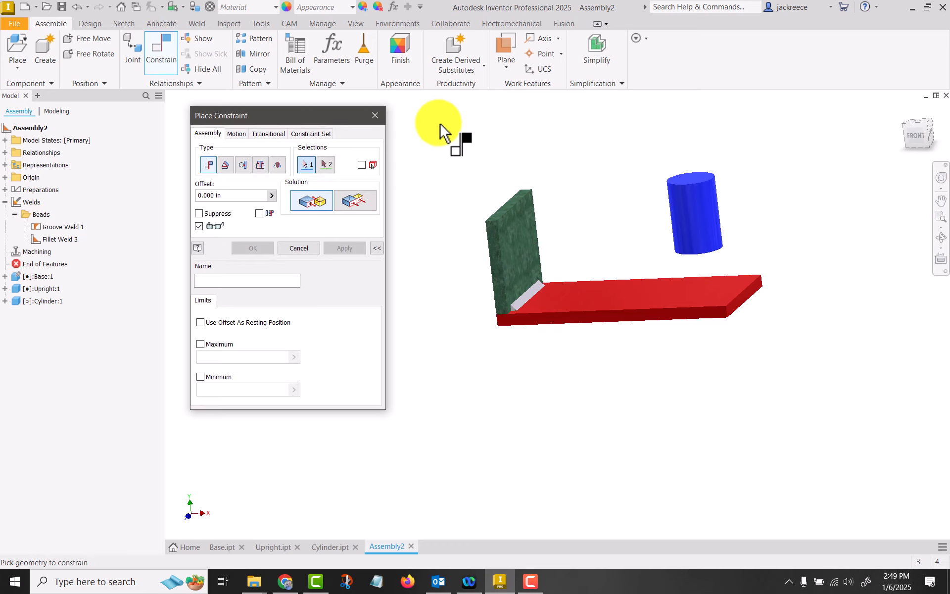
left_click(589, 292)
middle_click_drag(613, 312, 668, 227, "shift")
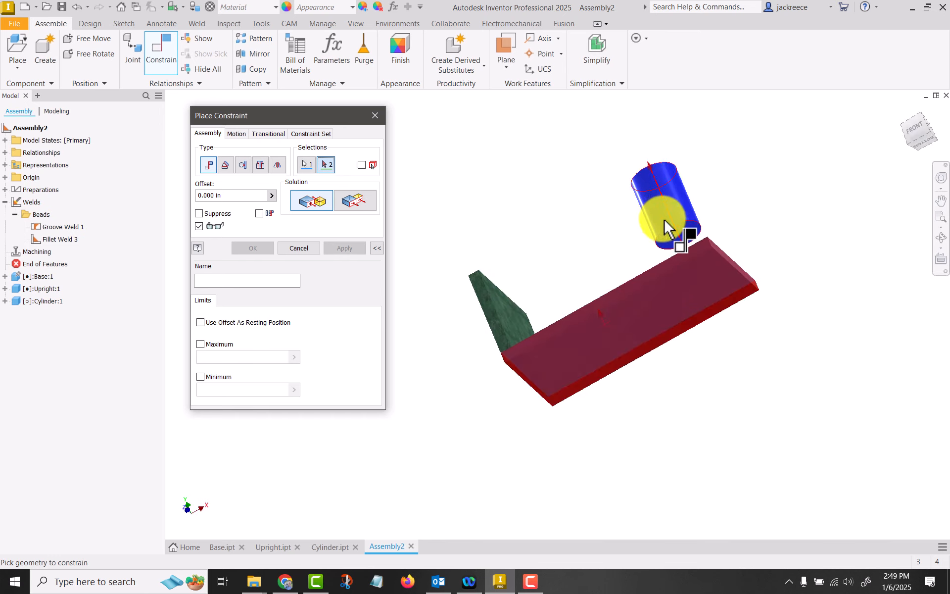
left_click(675, 224)
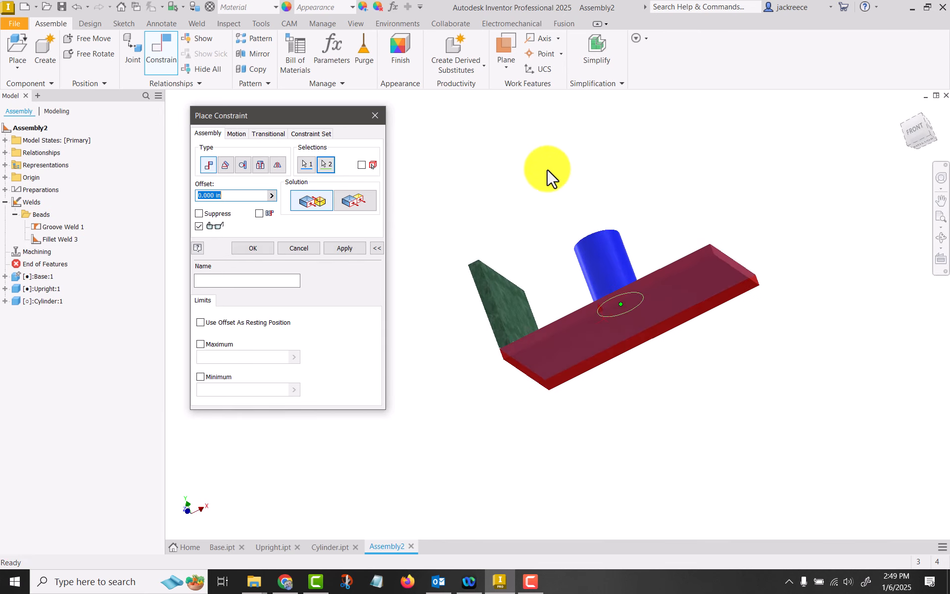
left_click(337, 246)
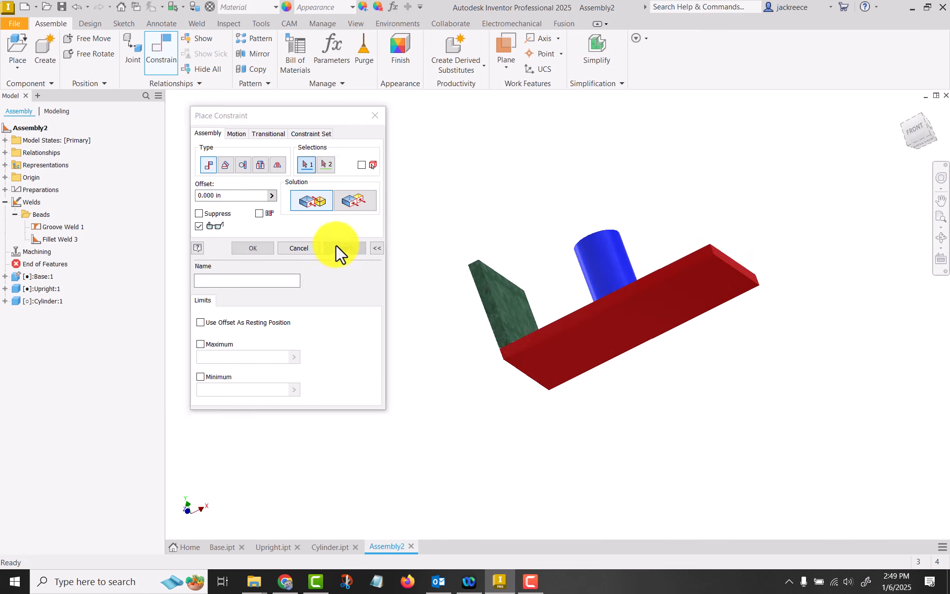
scroll(434, 192, "down", 2)
left_click(299, 248)
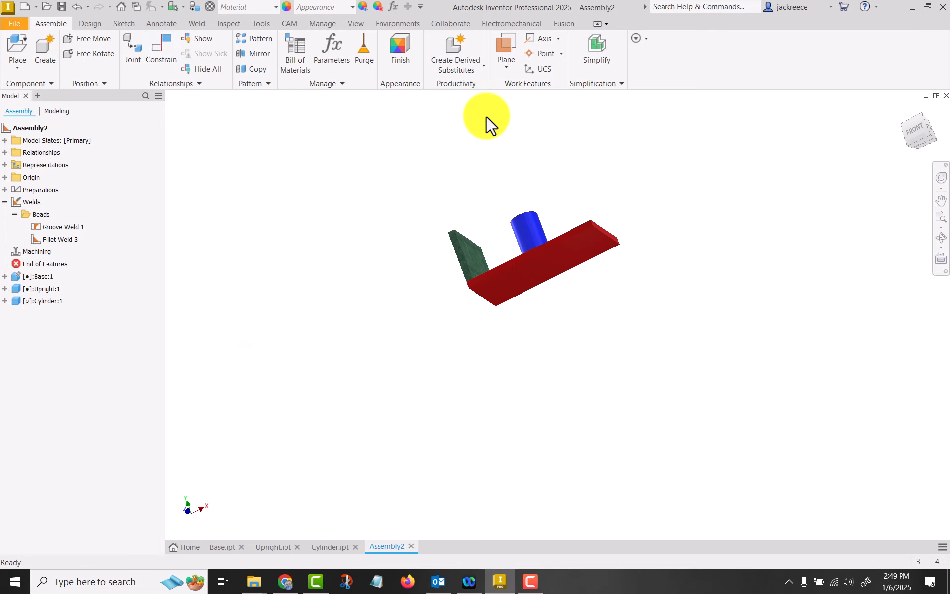
Create a 0.25 in fillet weld around the cylinder using the base's top face and the cylinder's side face
middle_click_drag(505, 133, 583, 266)
scroll(583, 266, "up", 5)
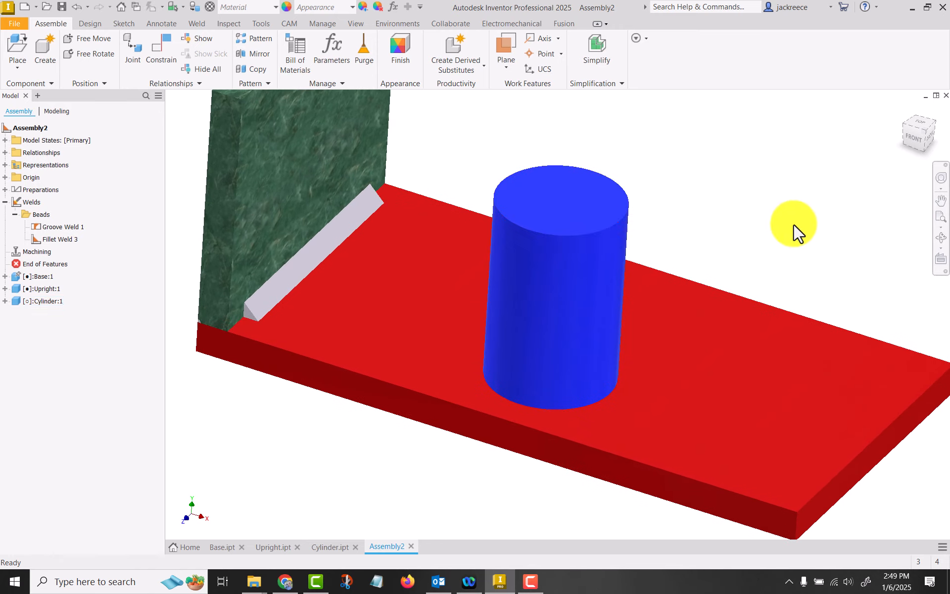
left_click(198, 22)
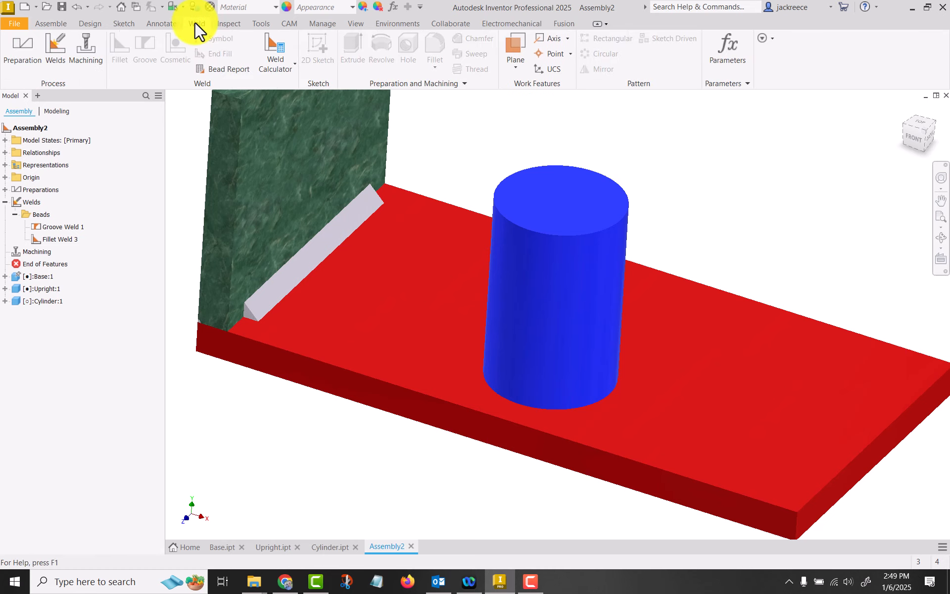
left_click(57, 49)
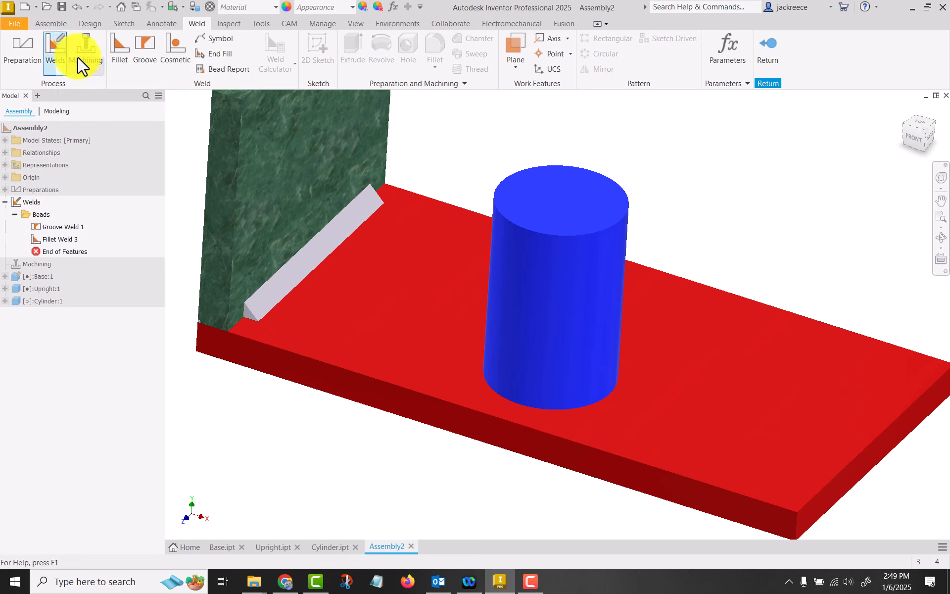
left_click(122, 45)
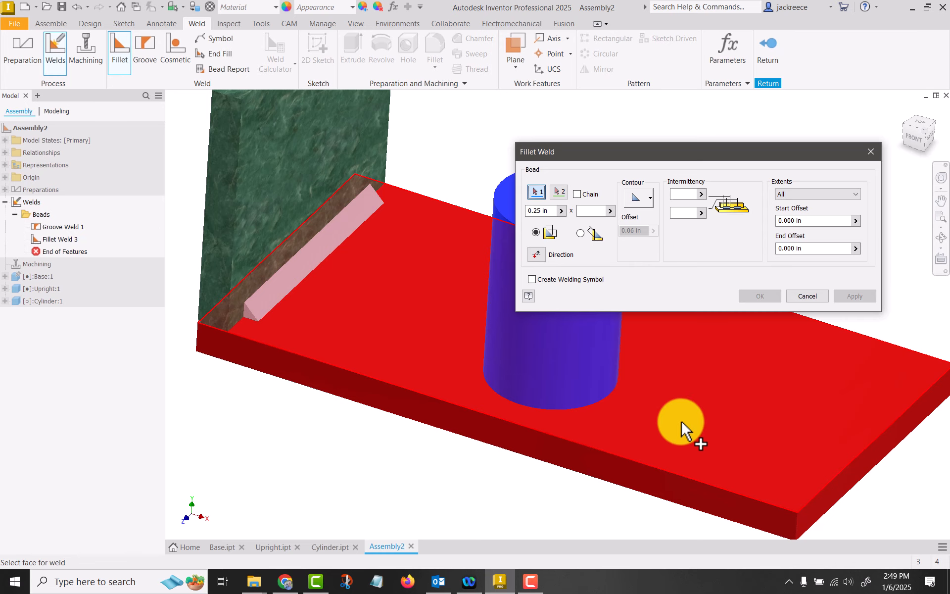
left_click(742, 485)
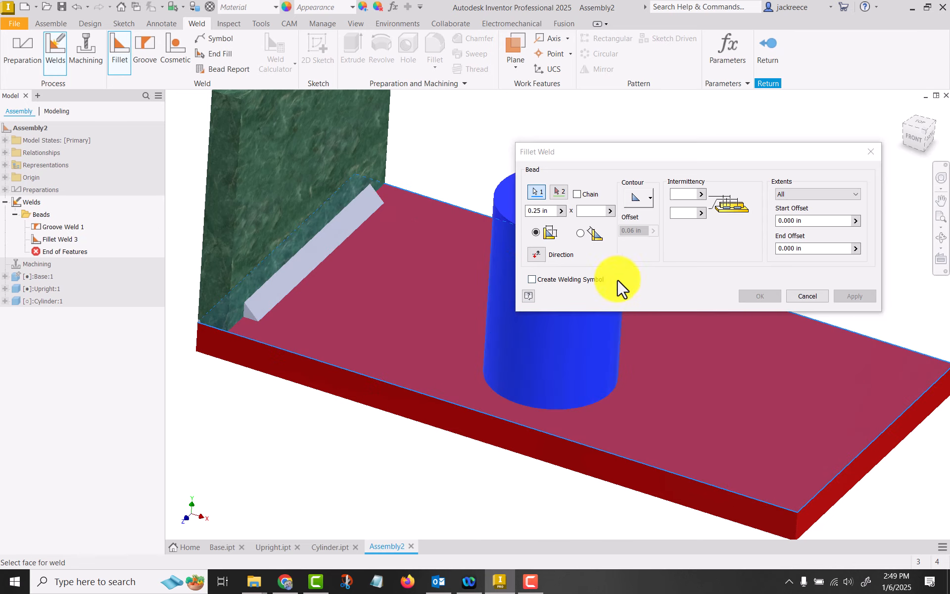
left_click(561, 190)
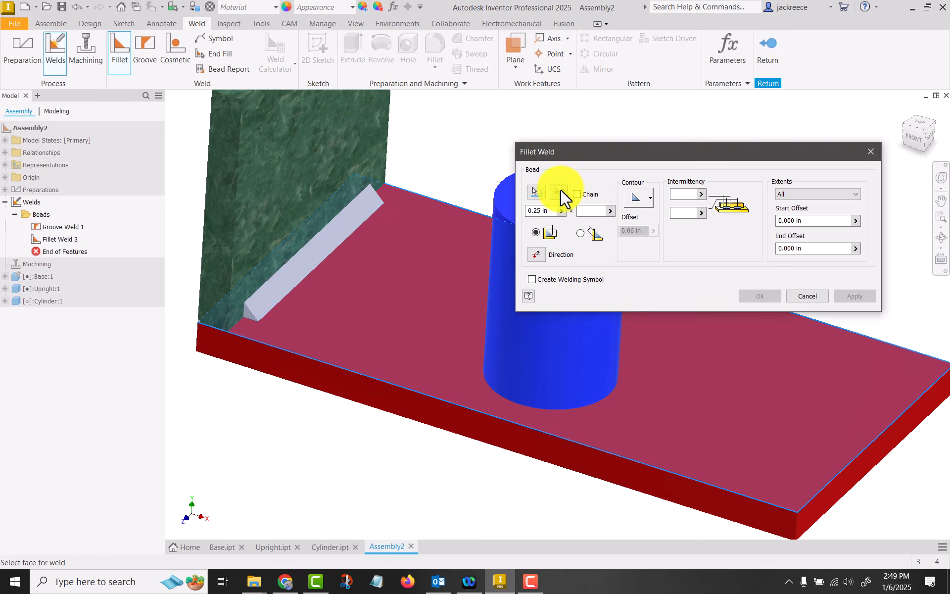
left_click(610, 356)
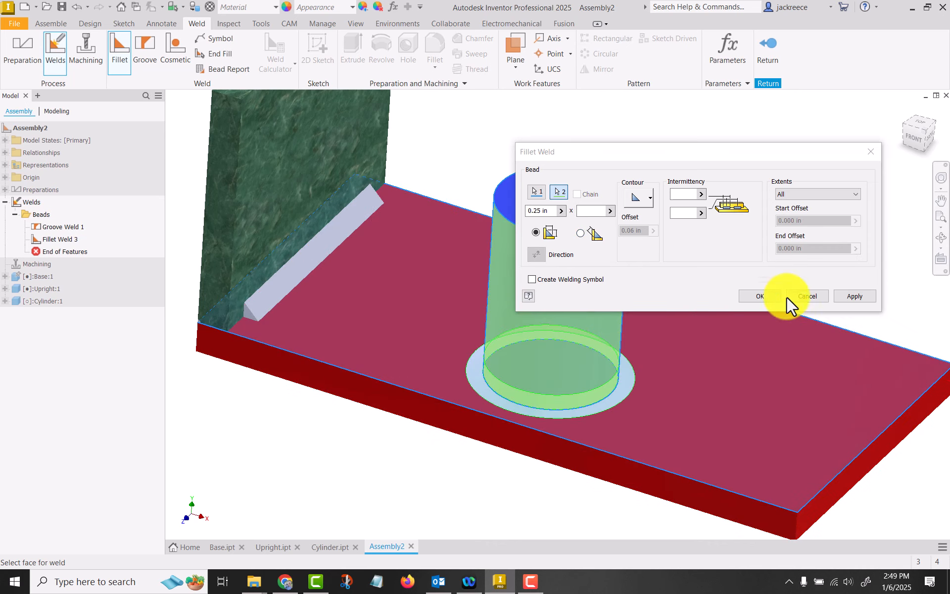
left_click(765, 295)
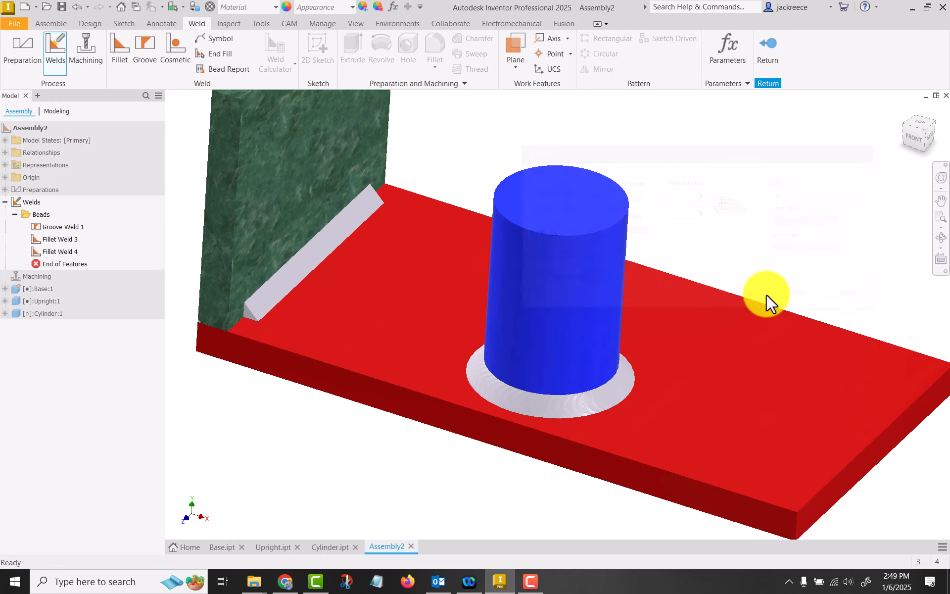
Inspect the circular bead around the cylinder and reopen its fillet weld definition to review the available extents options
scroll(482, 448, "up", 5)
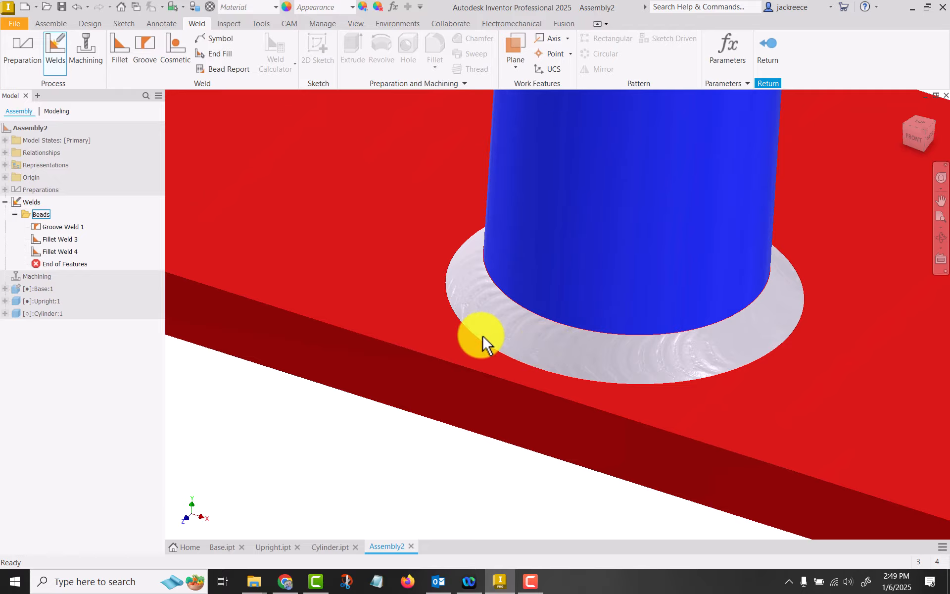
middle_click_drag(483, 336, 503, 353, "shift")
scroll(823, 292, "down", 6)
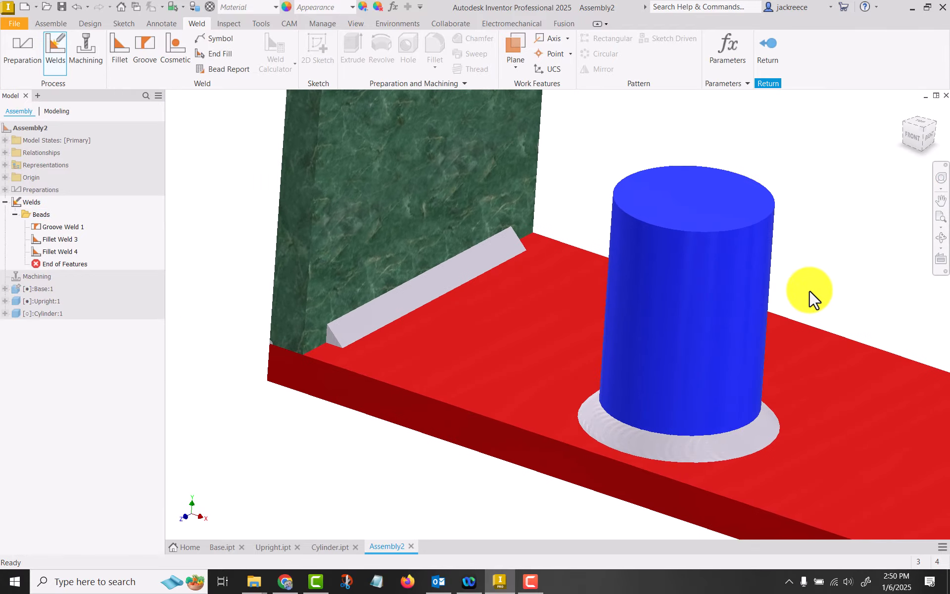
left_click(615, 429)
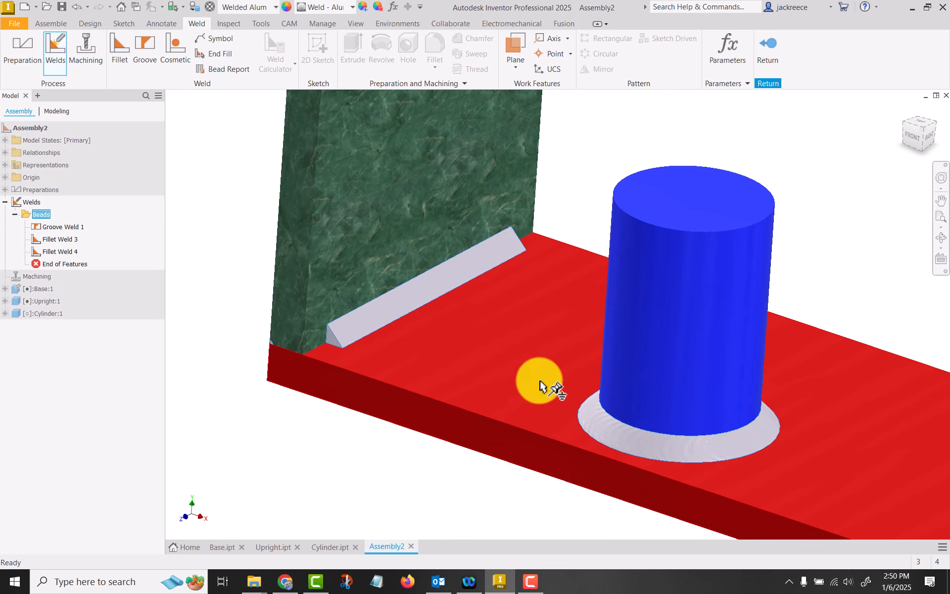
double_click(76, 249)
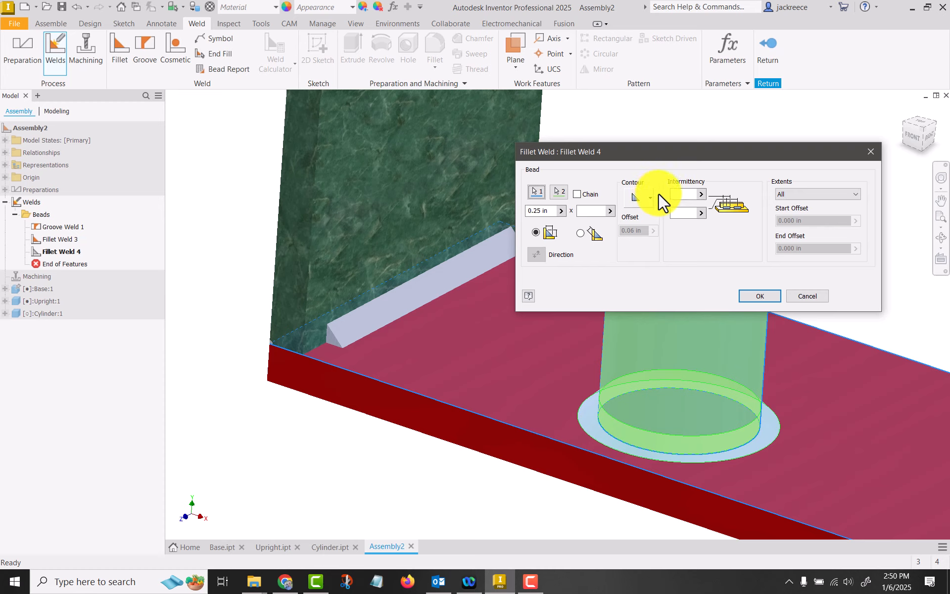
left_click(833, 195)
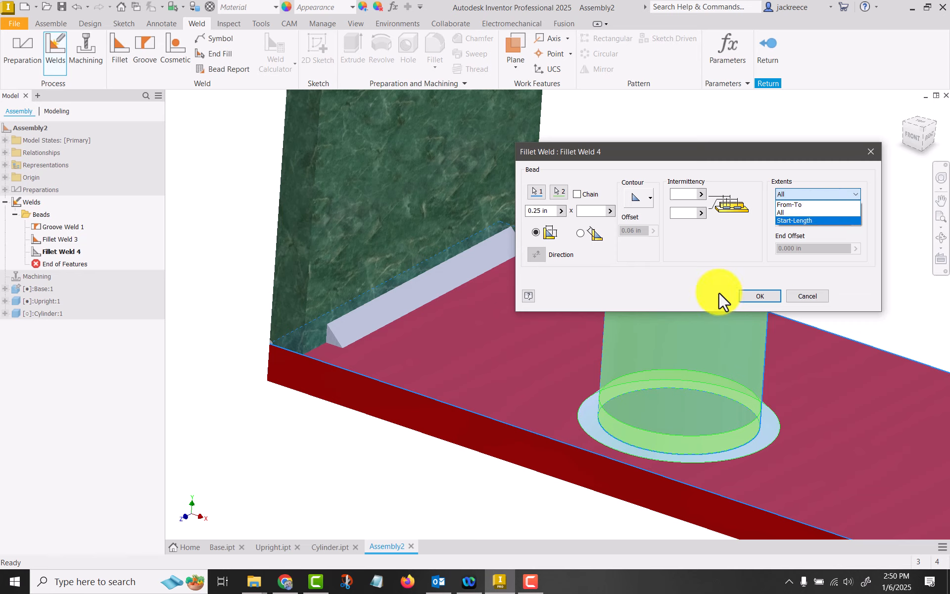
left_click(803, 293)
left_click(764, 295)
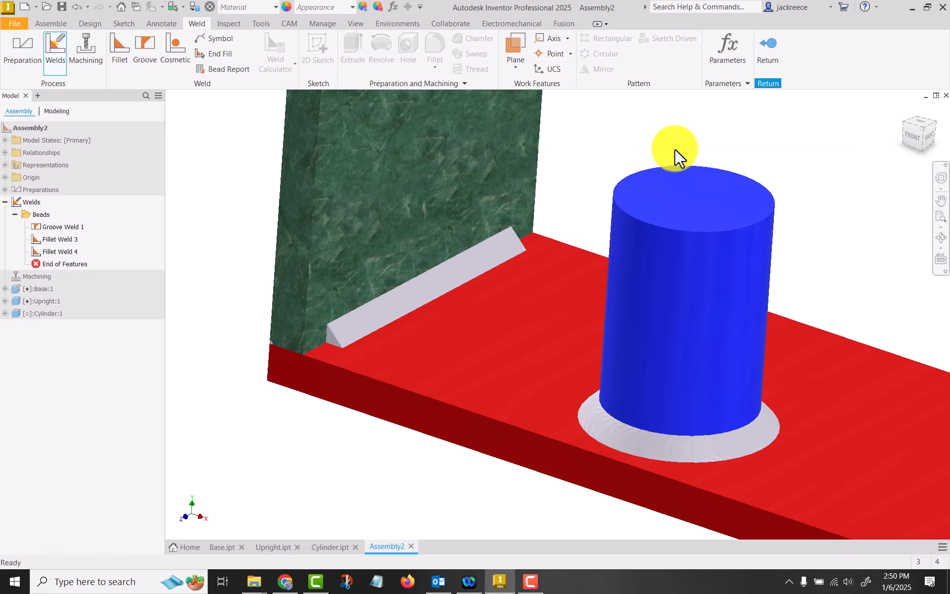
Create a new drawing from the ANSI (in) Chatt Tech.idw template, leaving the title block's prompted entries blank
scroll(674, 148, "down", 5)
scroll(688, 176, "down", 2)
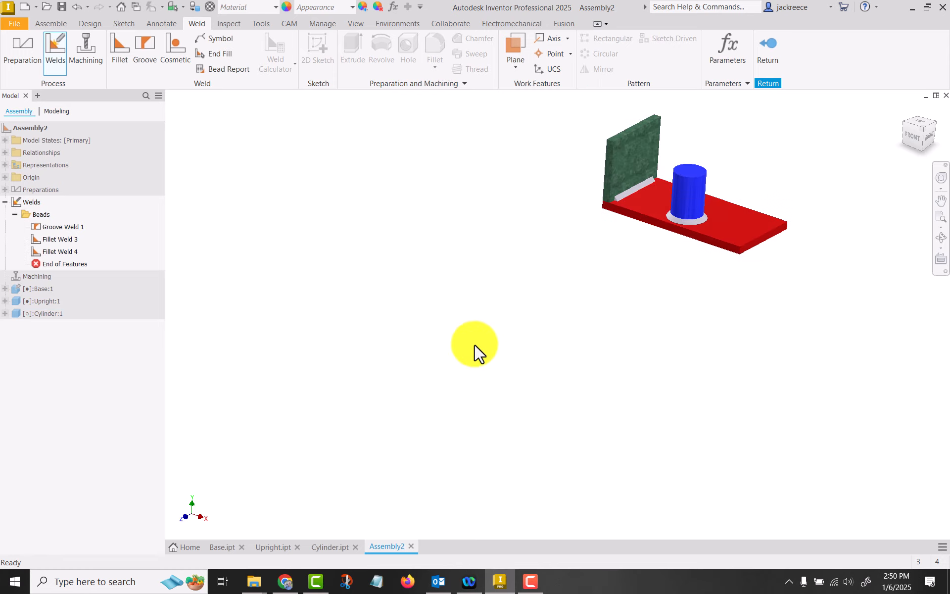
middle_click_drag(474, 343, 435, 354)
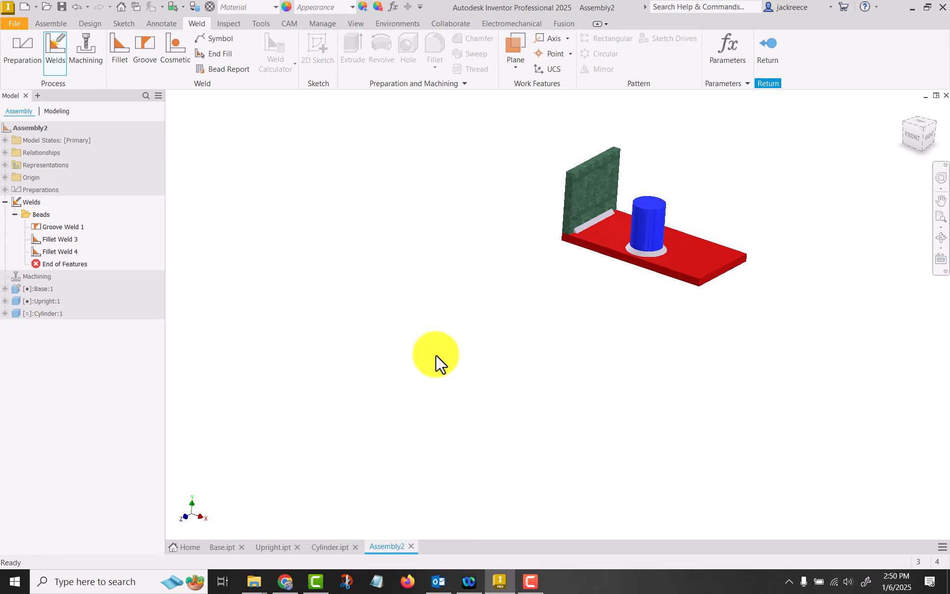
left_click(27, 5)
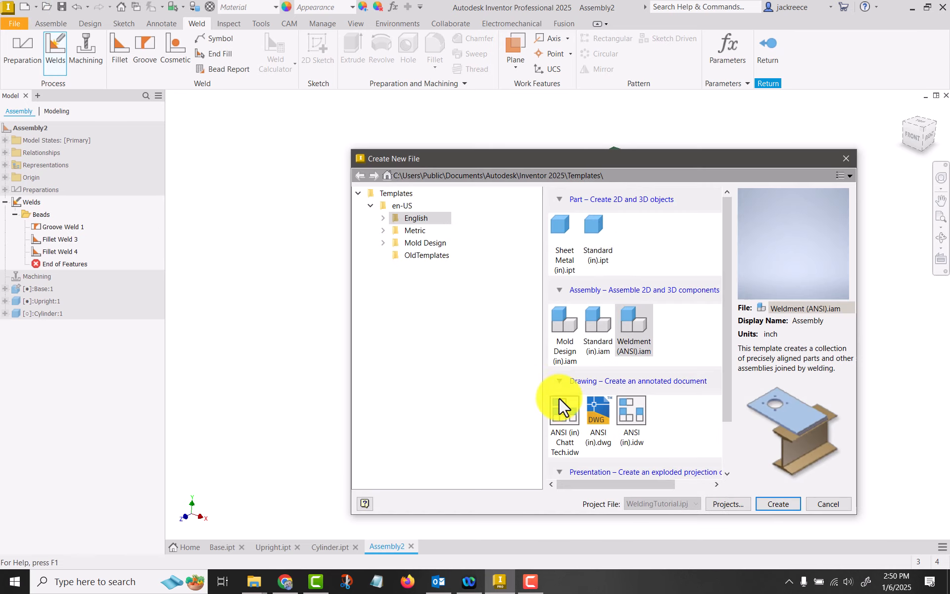
left_click(565, 411)
left_click(768, 504)
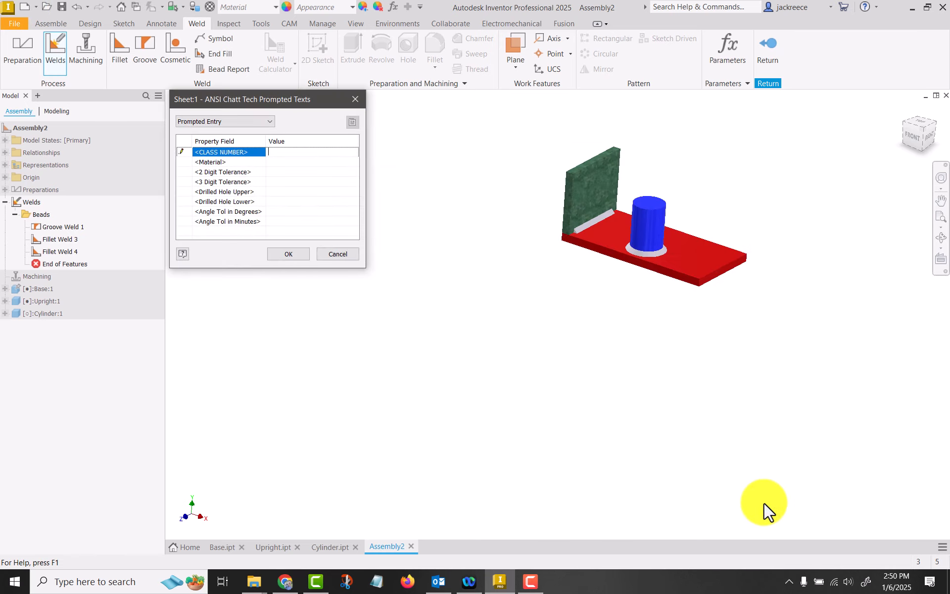
left_click(298, 254)
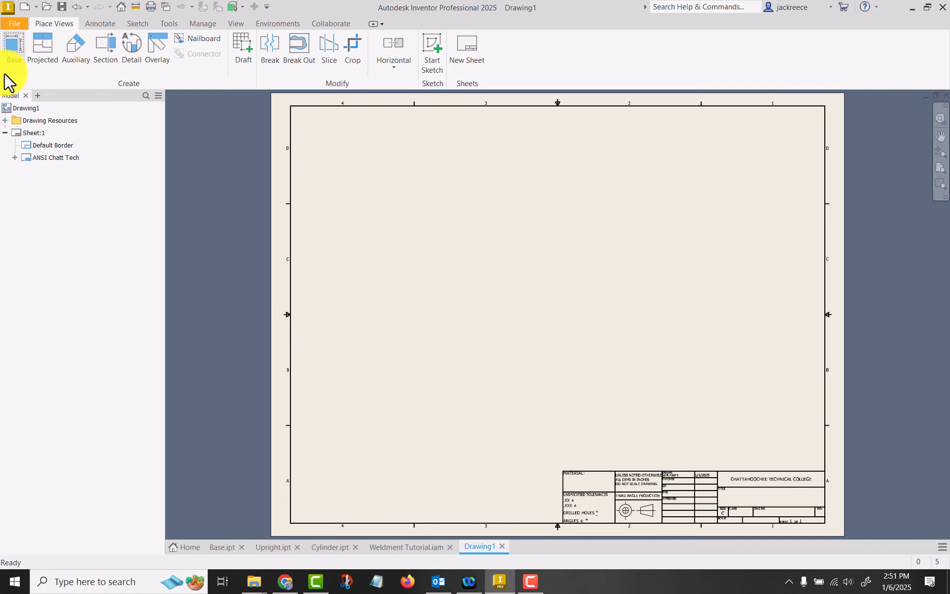
left_click(5, 45)
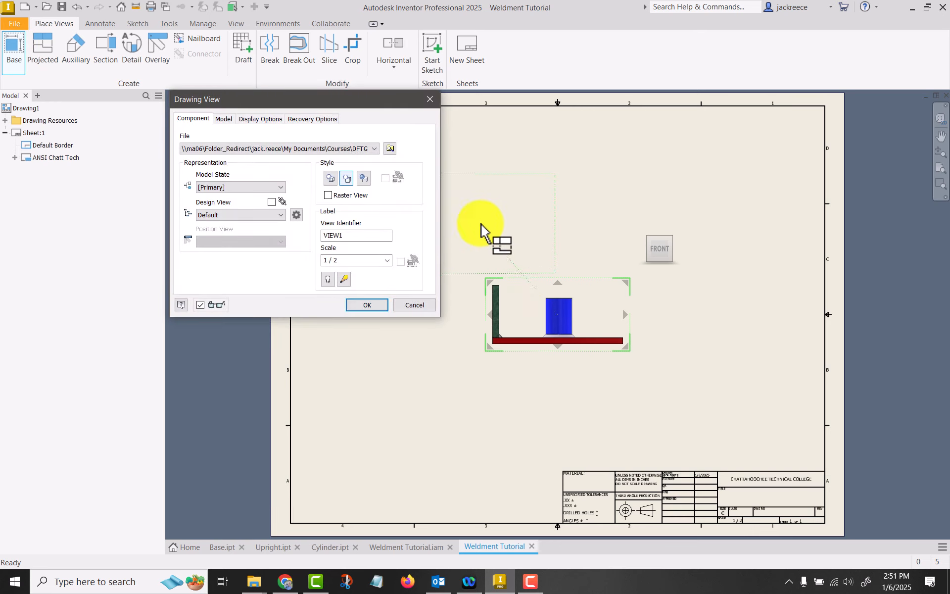
key("F2")
left_click_drag(577, 206, 643, 213)
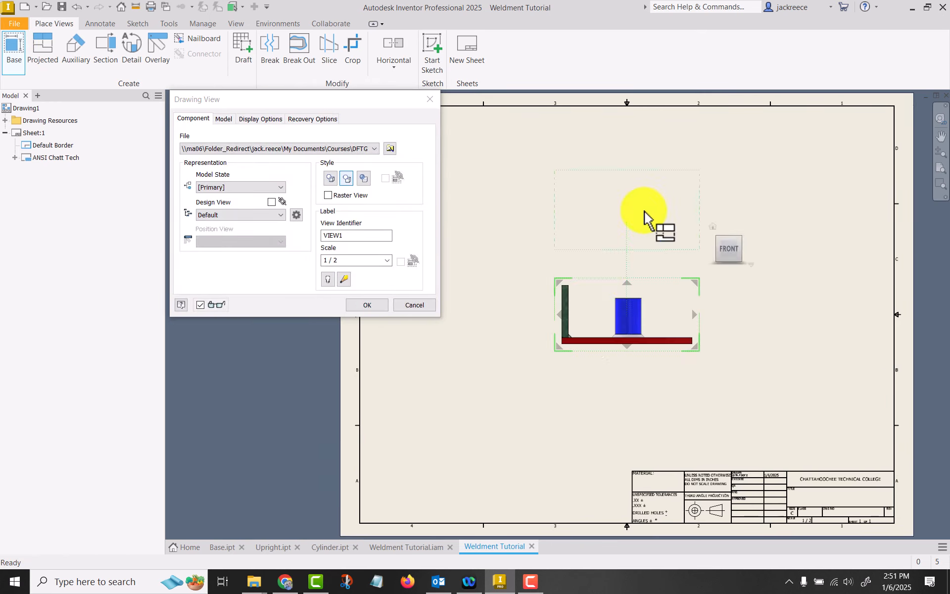
left_click(626, 187)
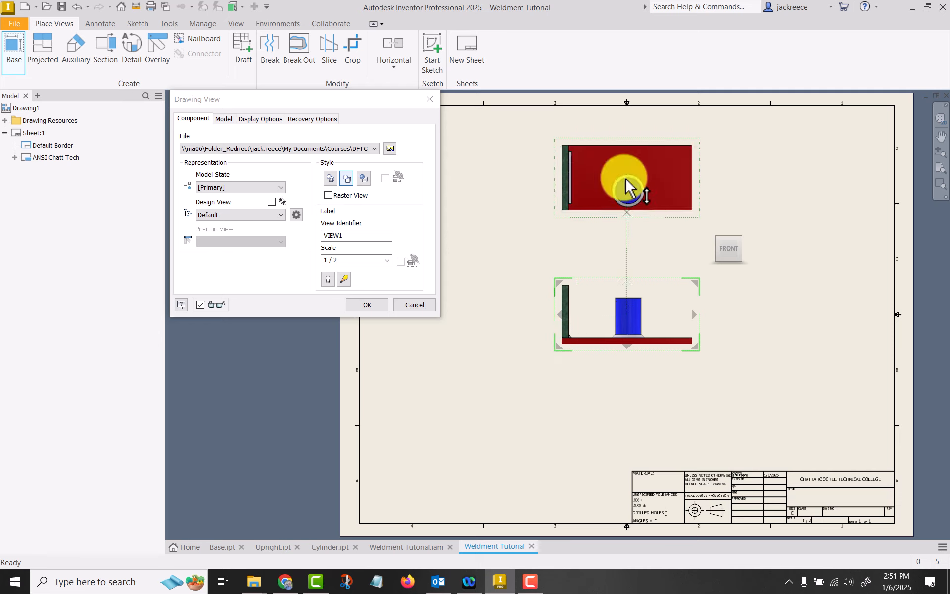
key("Escape")
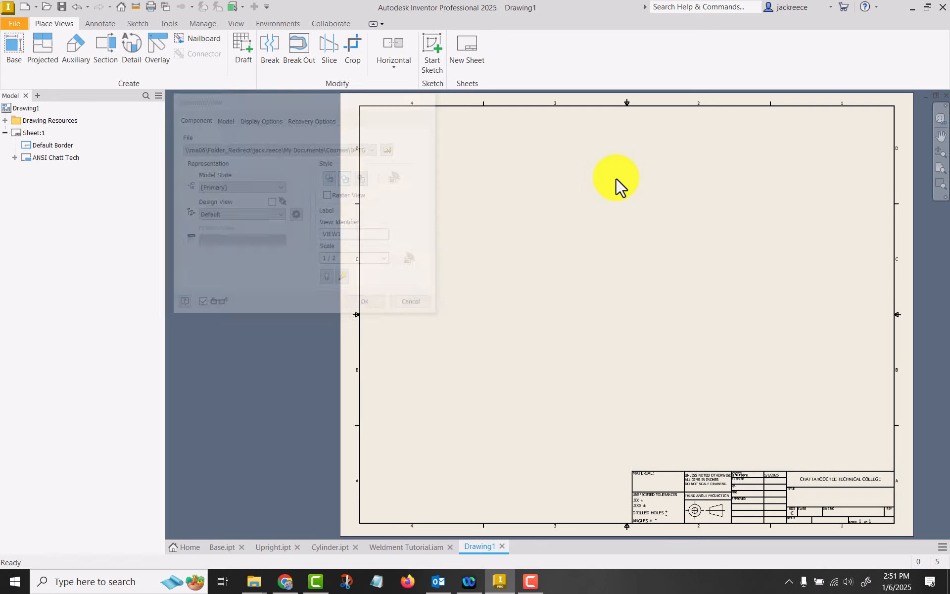
Place a front base view of the weldment at 1/2 scale with a projected top view above it
left_click(10, 49)
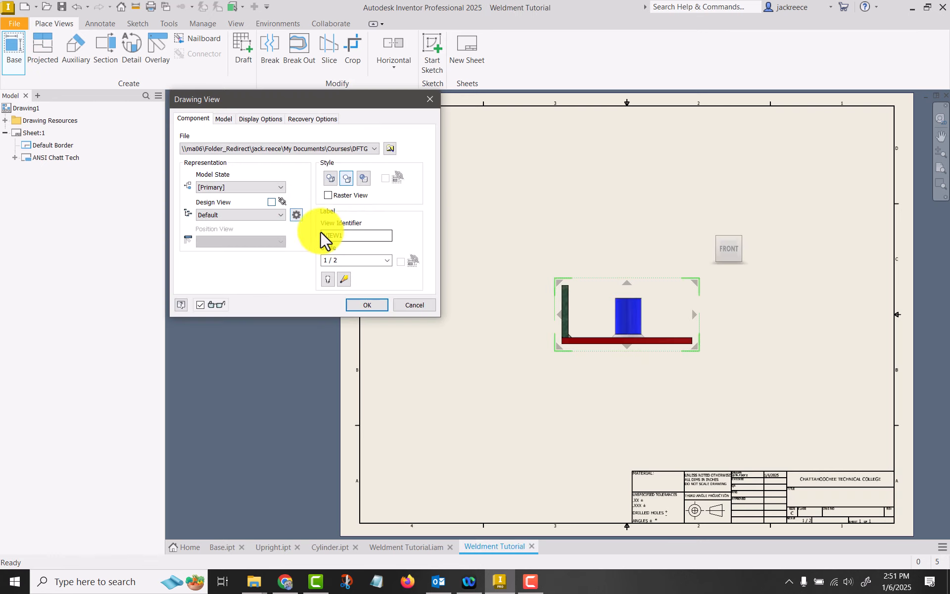
left_click(632, 186)
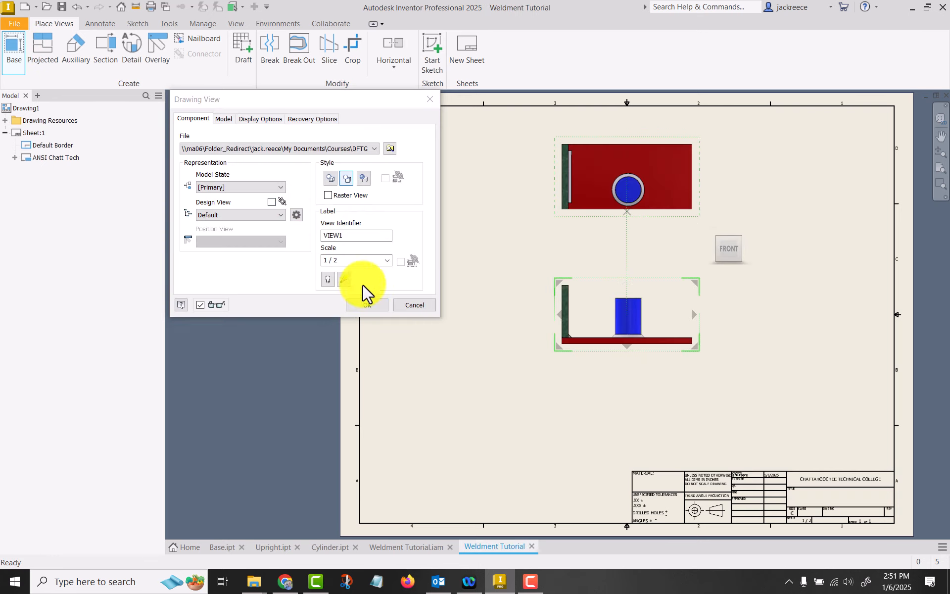
left_click(379, 302)
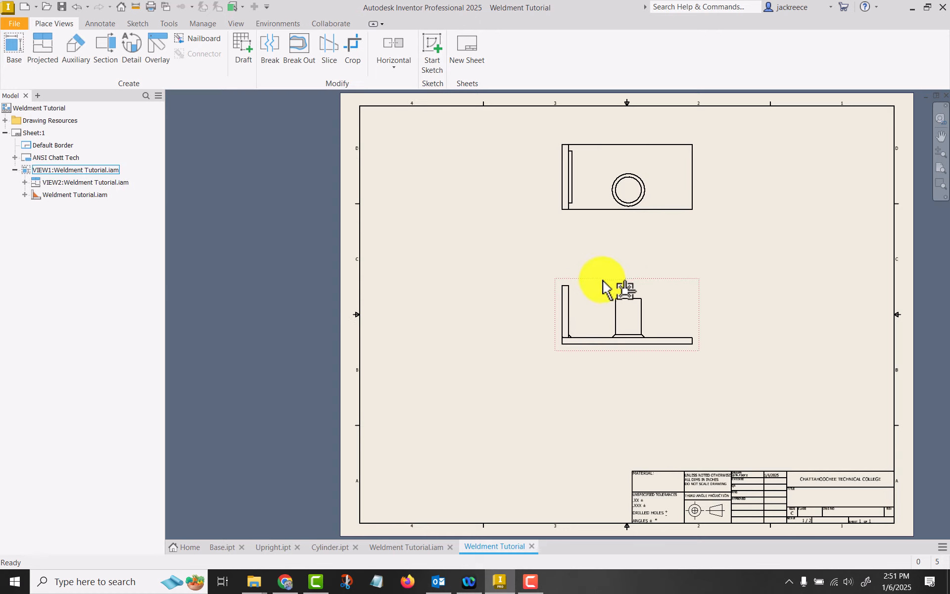
Move the front view lower and further left on the sheet, and move the top view down closer to it
left_click_drag(604, 282, 545, 342)
left_click_drag(612, 226, 610, 266)
left_click(699, 366)
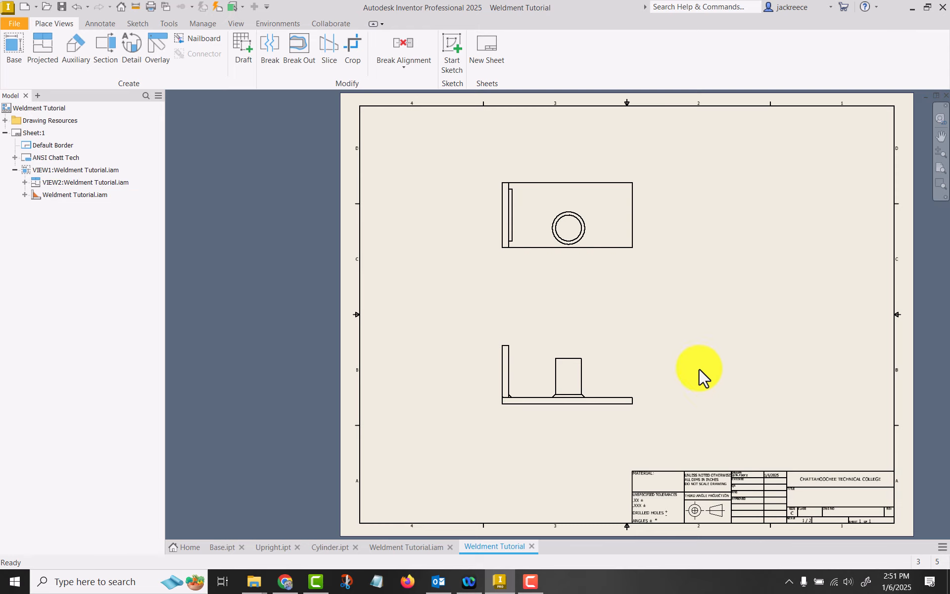
Examine how the groove and fillet weld beads are drawn in the front and top views
scroll(515, 433, "up", 5)
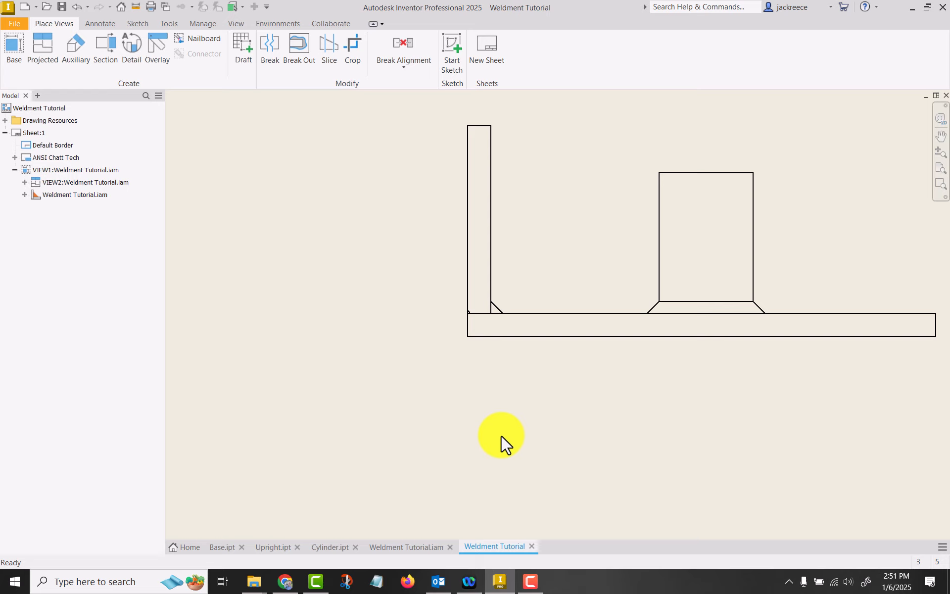
scroll(610, 438, "down", 2)
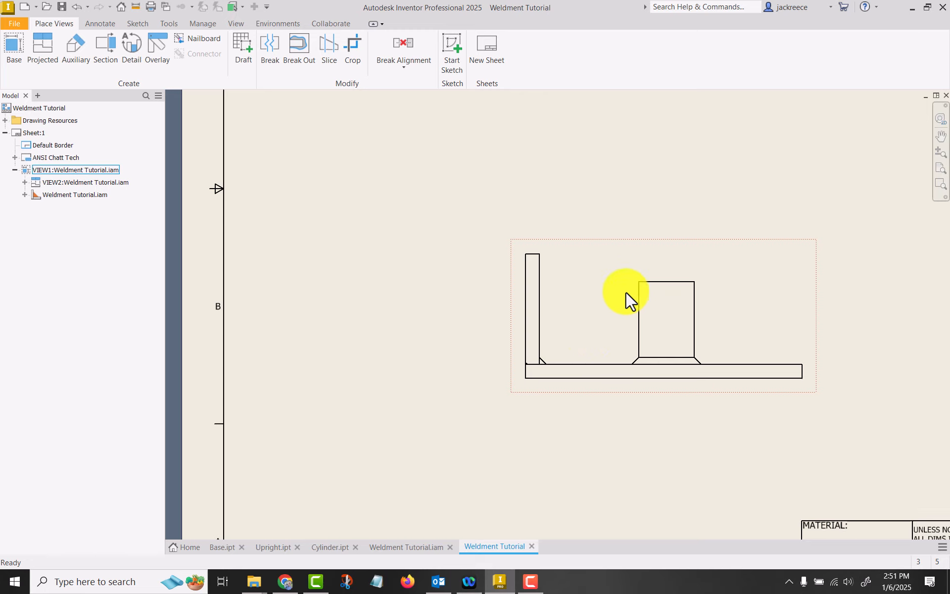
mouse_move(626, 291)
middle_mouse_down()
mouse_move(515, 322)
mouse_move(477, 309)
middle_mouse_up()
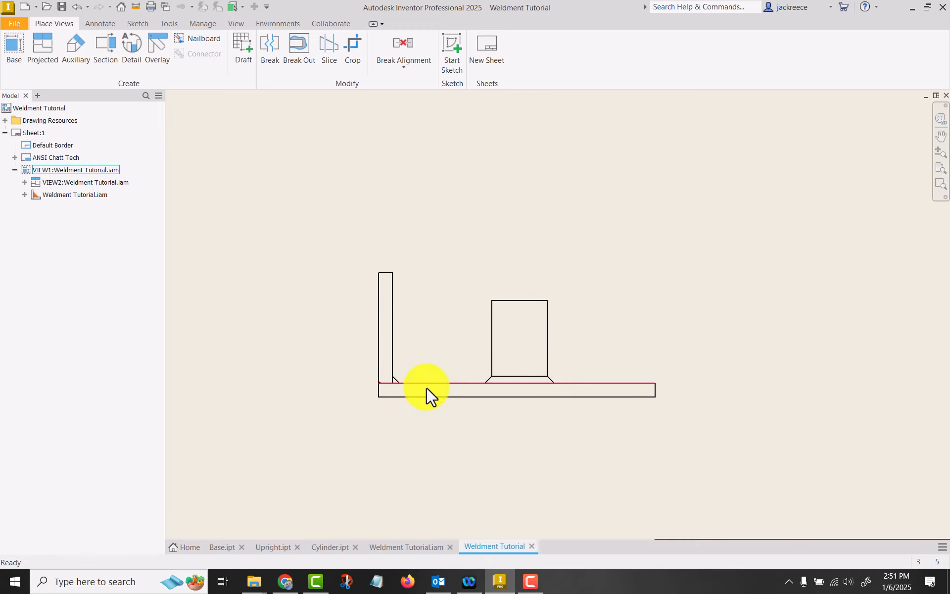
scroll(580, 188, "down", 2)
mouse_move(580, 188)
middle_mouse_down()
mouse_move(551, 195)
mouse_move(535, 271)
middle_mouse_up()
left_click(446, 170)
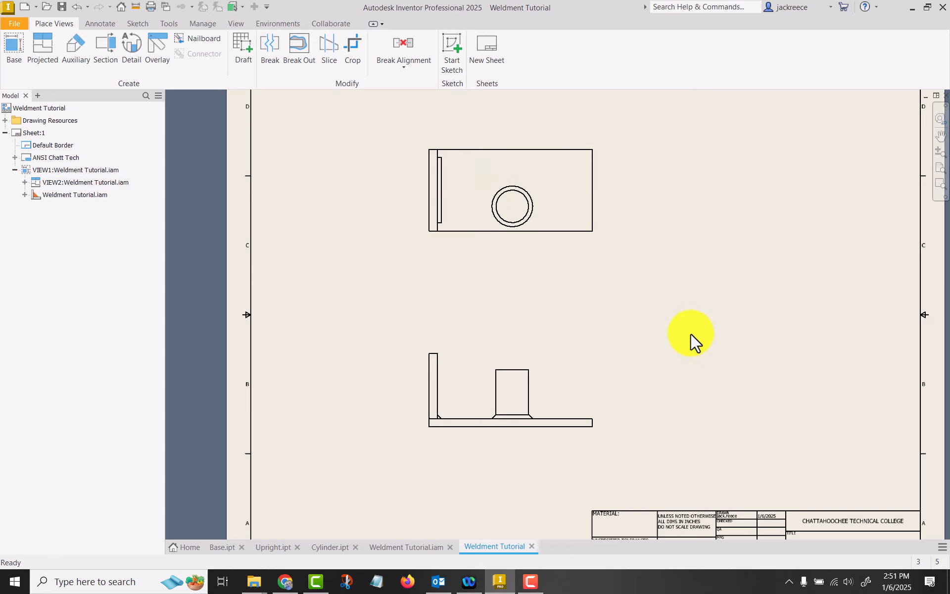
scroll(453, 441, "up", 4)
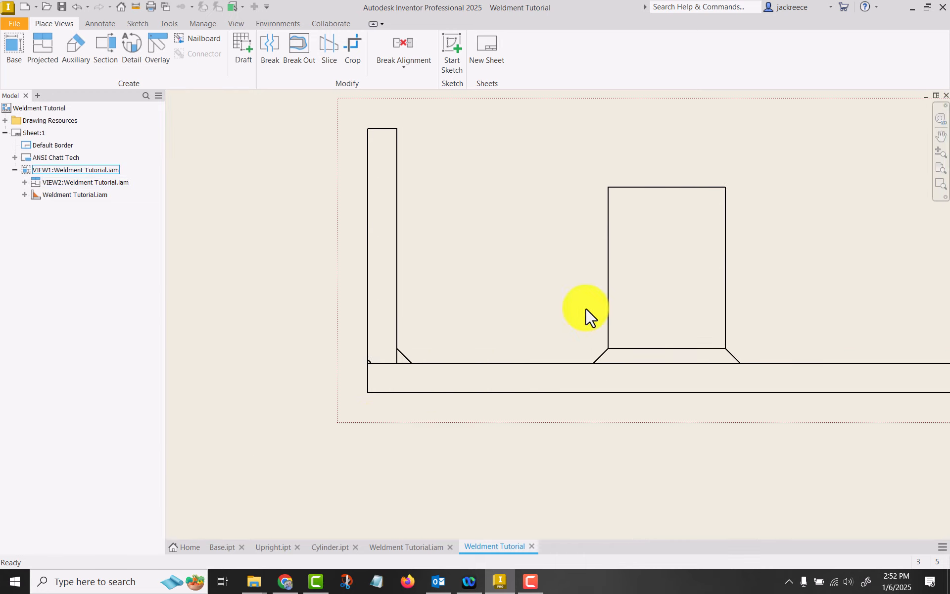
mouse_move(514, 275)
middle_mouse_down()
mouse_move(495, 308)
mouse_move(476, 317)
middle_mouse_up()
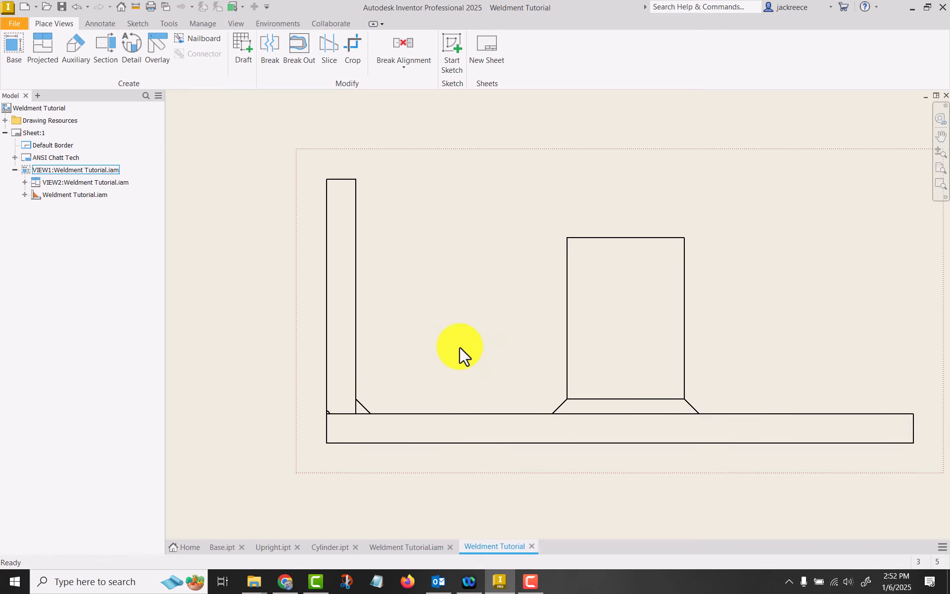
left_click(96, 23)
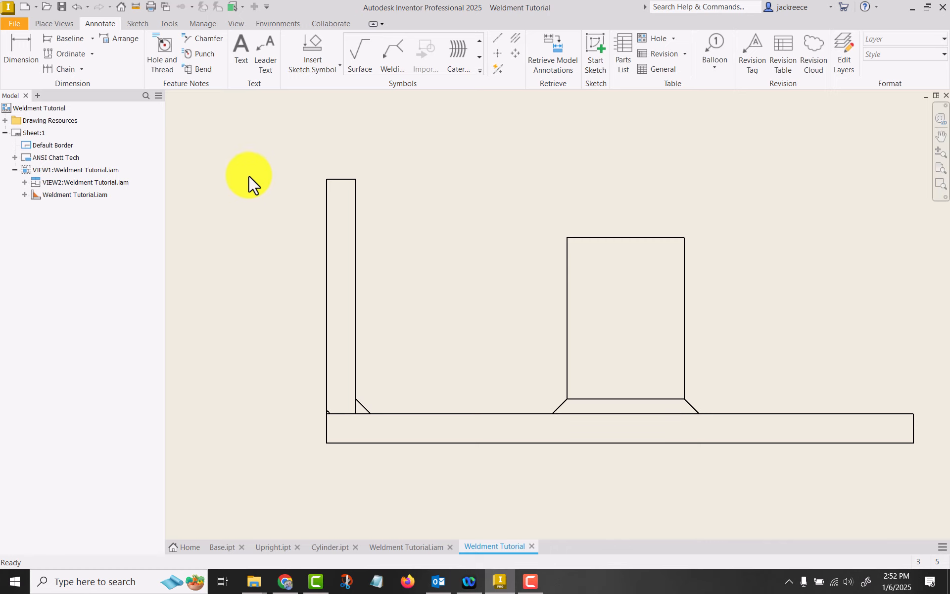
left_click(392, 48)
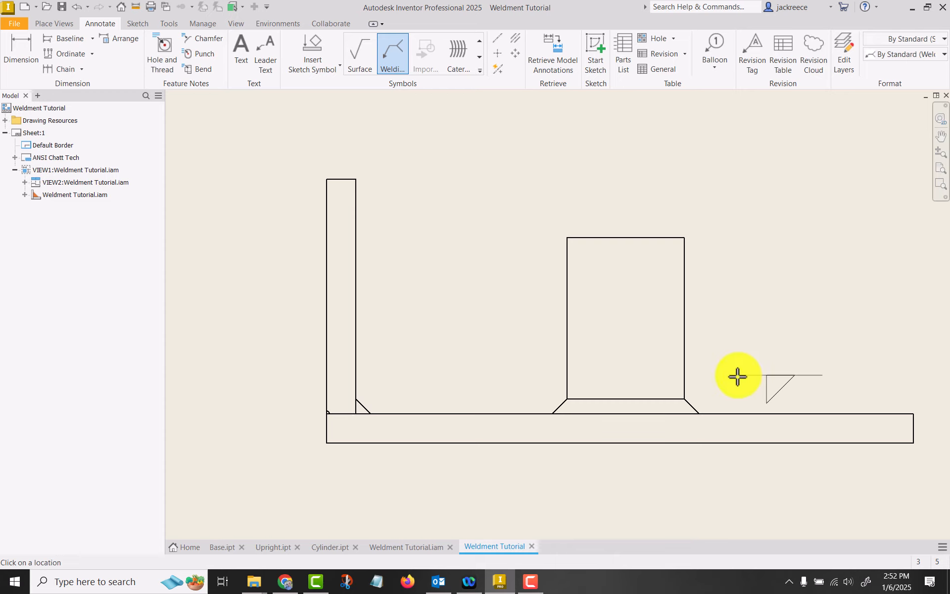
left_click(737, 335)
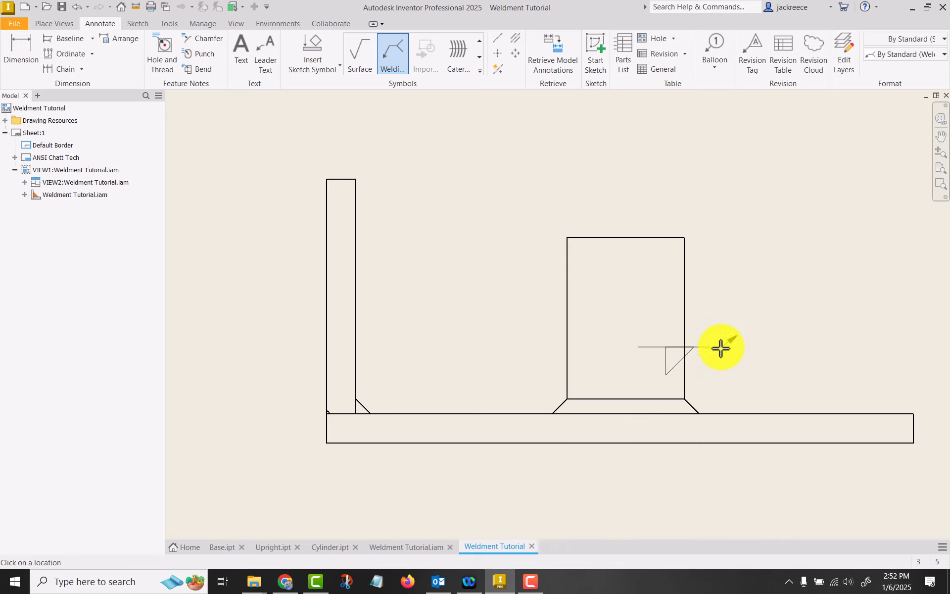
key("Escape")
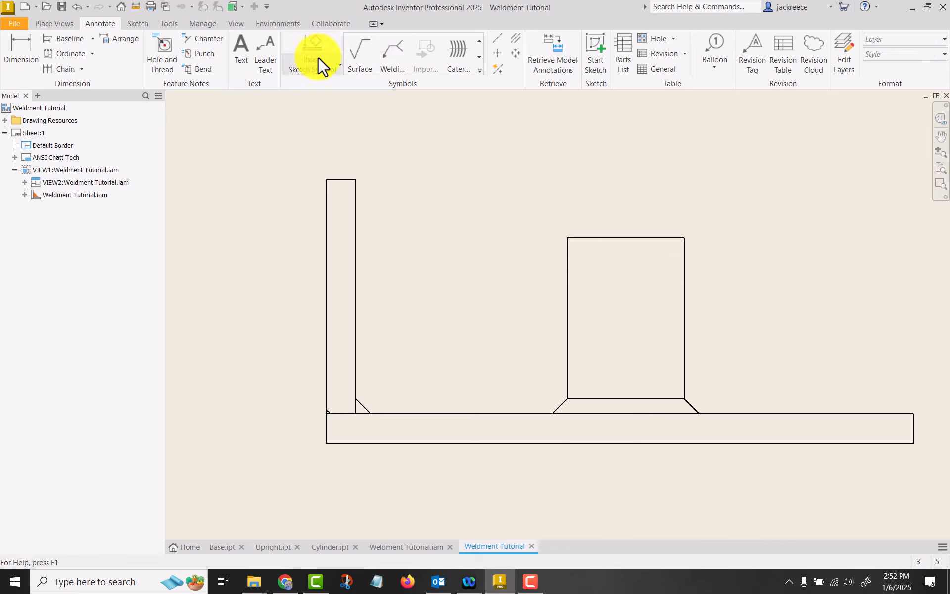
Attach a welding symbol with 1/8 fillet welds on both sides to the bead right of the cylinder in the front view
left_click(394, 58)
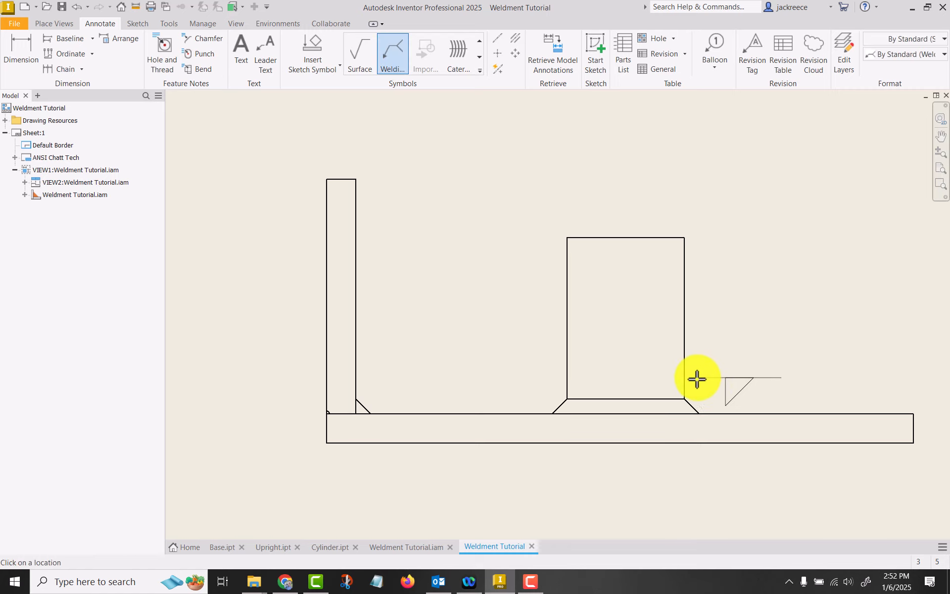
left_click(694, 405)
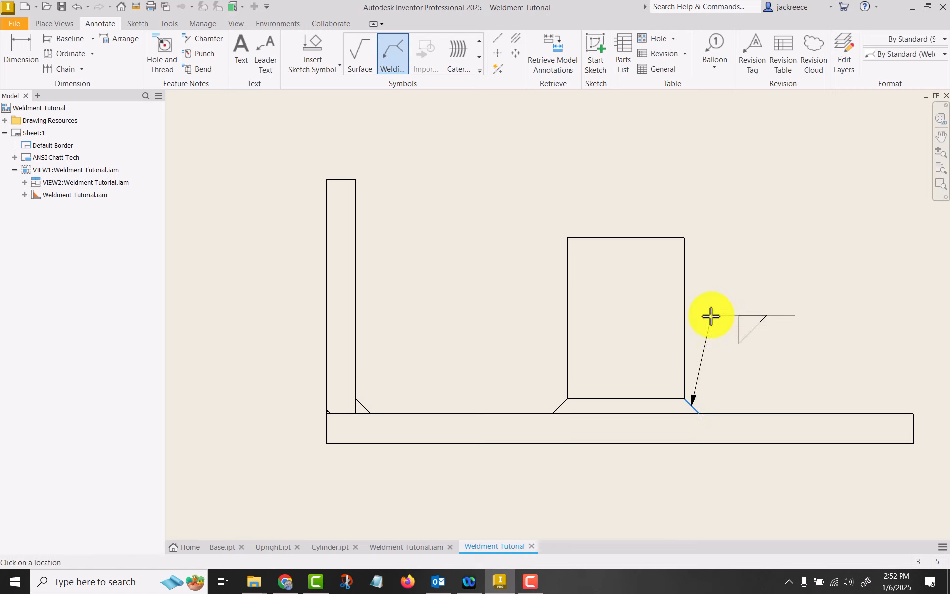
right_click(757, 312)
left_click(814, 313)
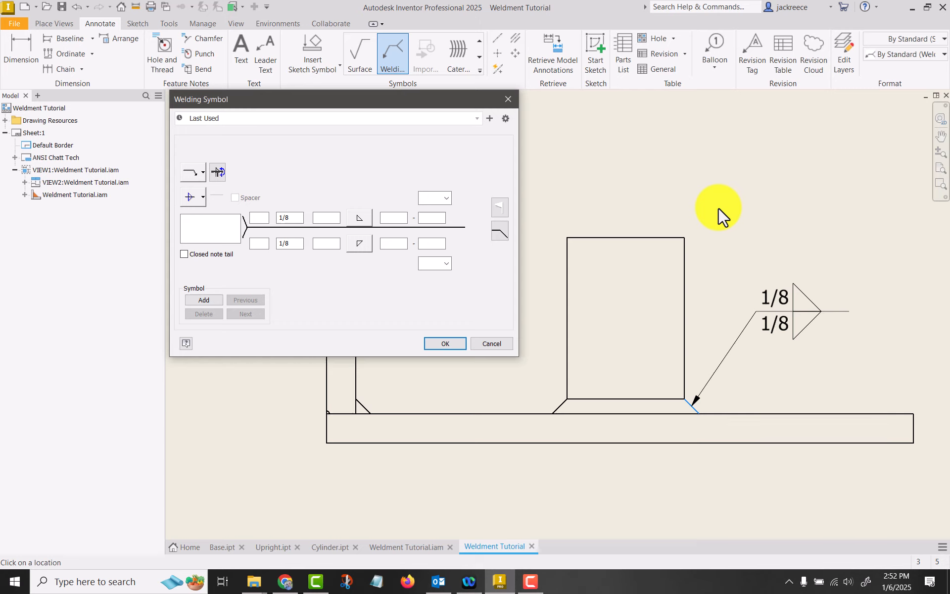
left_click(444, 342)
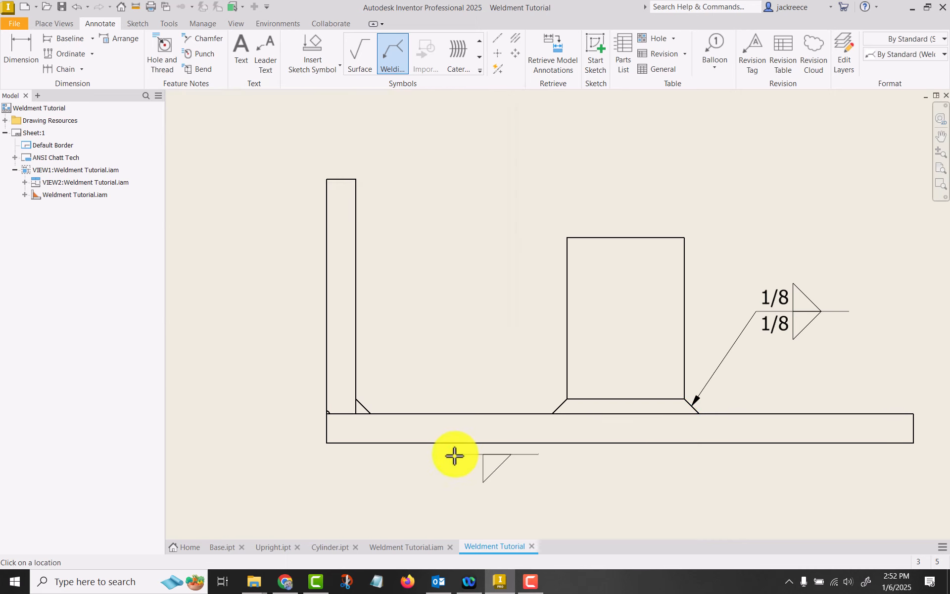
key("Escape")
Check the leg size in the cylinder's fillet weld definition in the weldment assembly, and return to the drawing
left_click(414, 547)
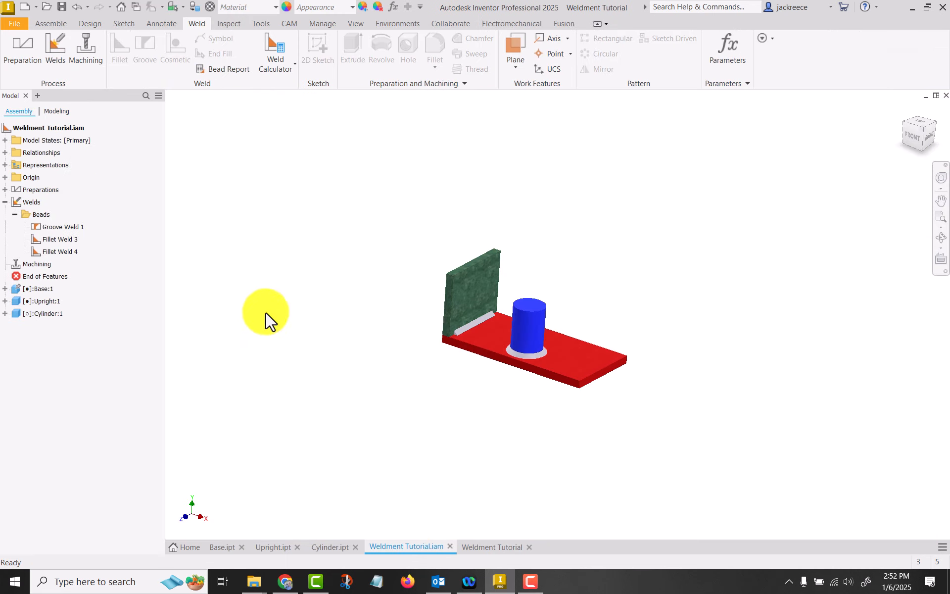
right_click(55, 254)
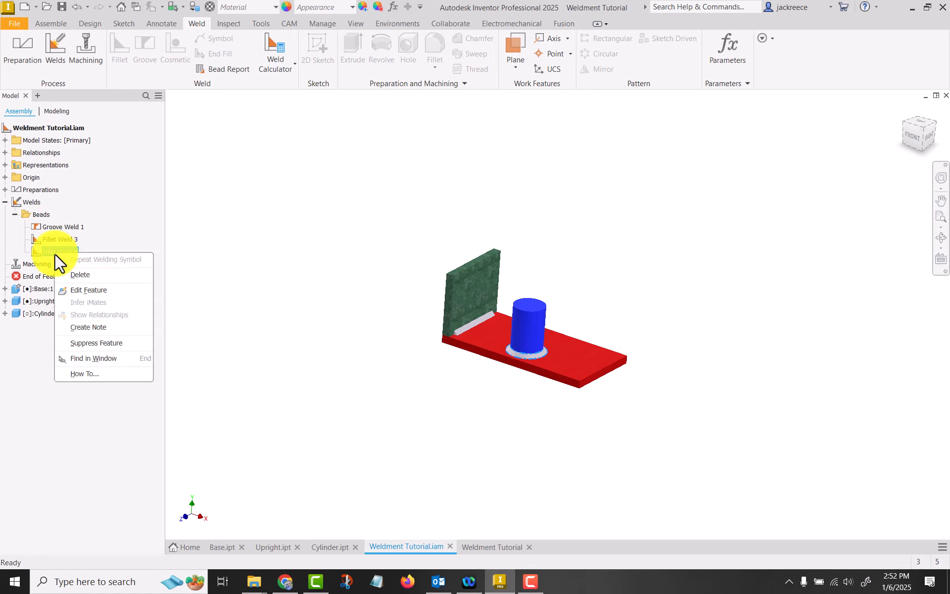
left_click(91, 289)
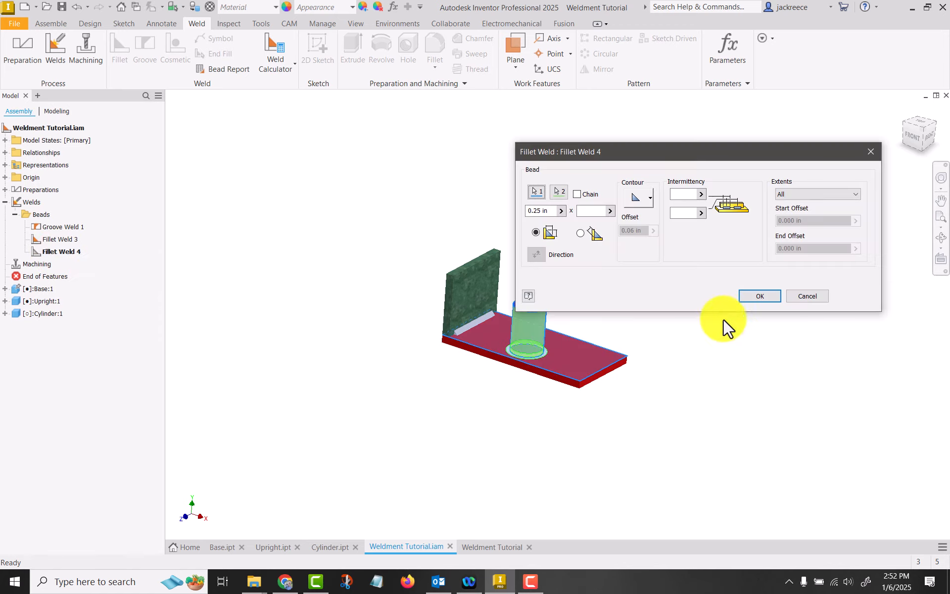
left_click(808, 296)
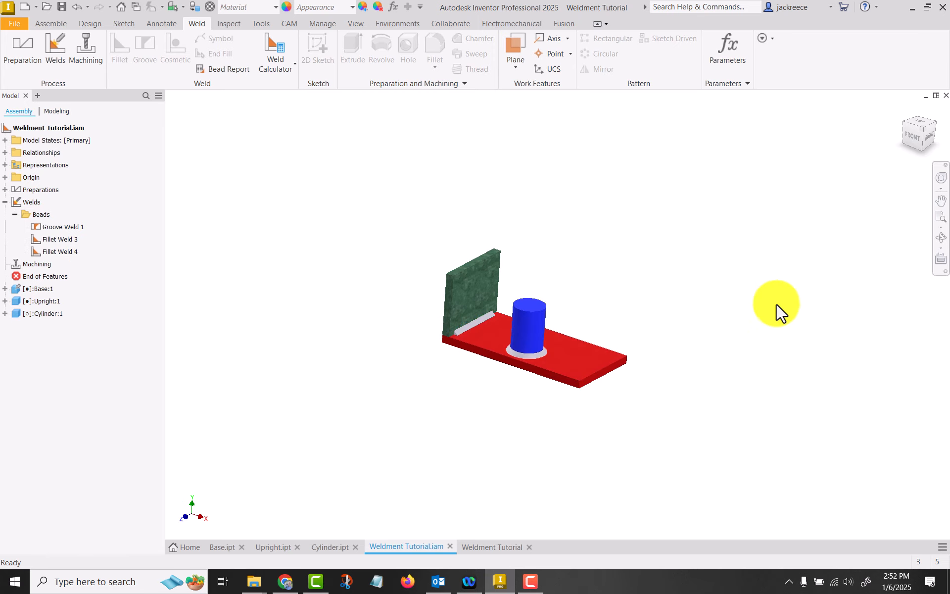
left_click(501, 550)
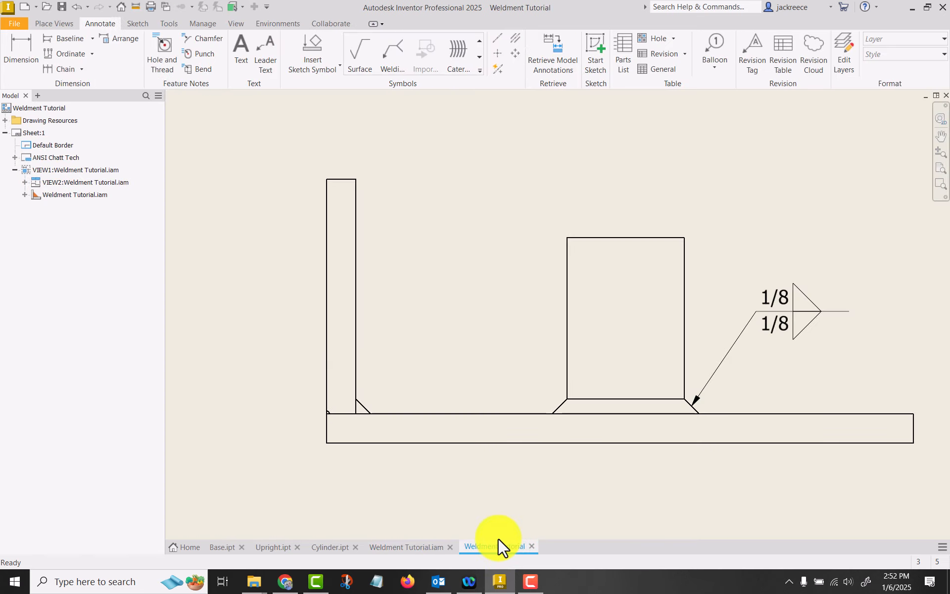
Try editing the cylinder's welding symbol by clearing its other-side size and setting the arrow-side fillet size to 1/4
left_click(784, 310)
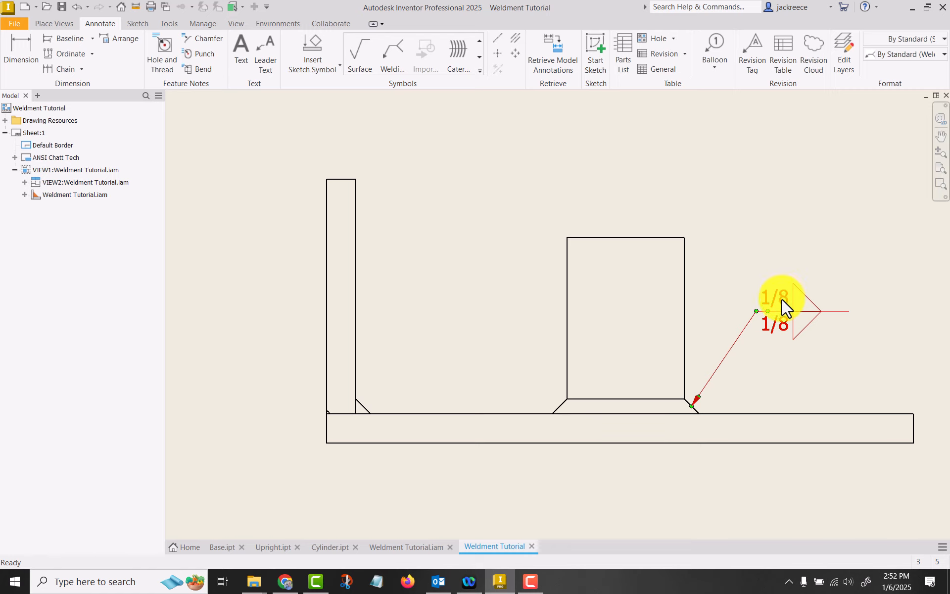
double_click(776, 325)
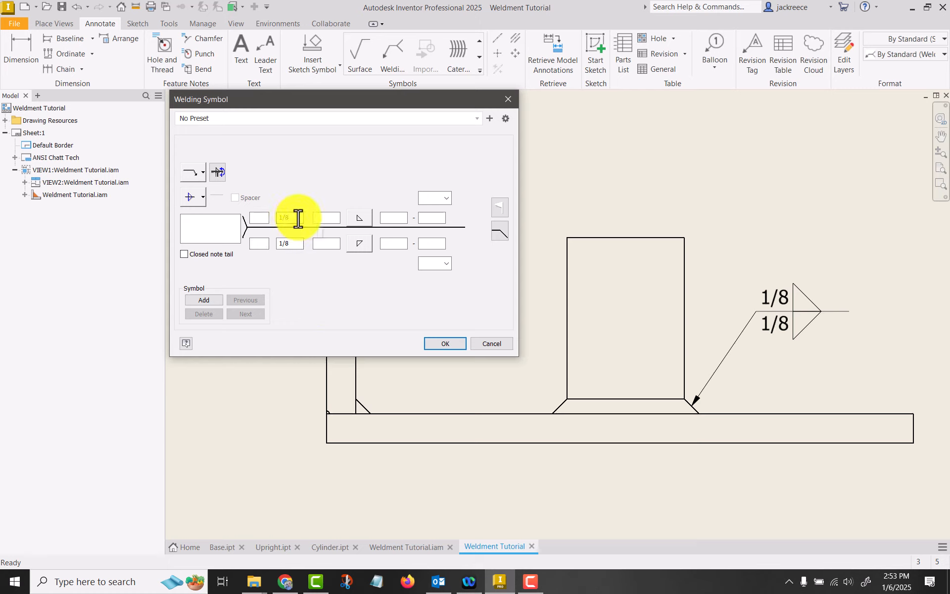
left_click_drag(299, 217, 260, 218)
key("BackSpace")
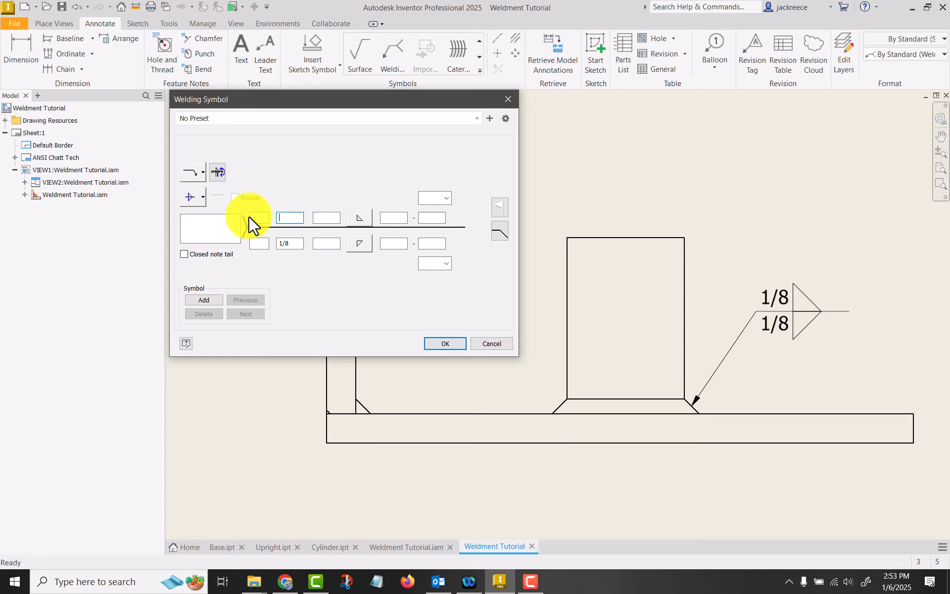
left_click(291, 242)
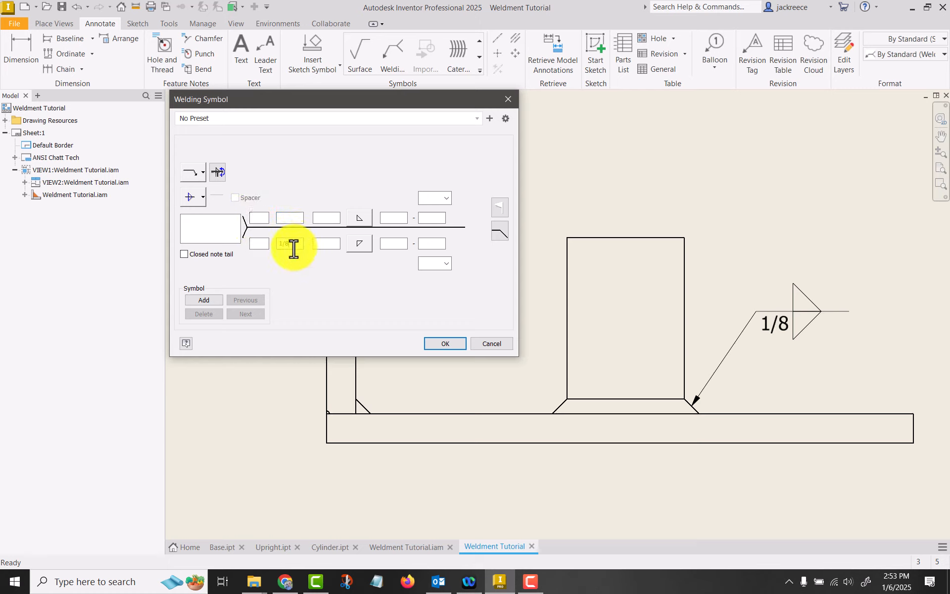
key("BackSpace")
type("4")
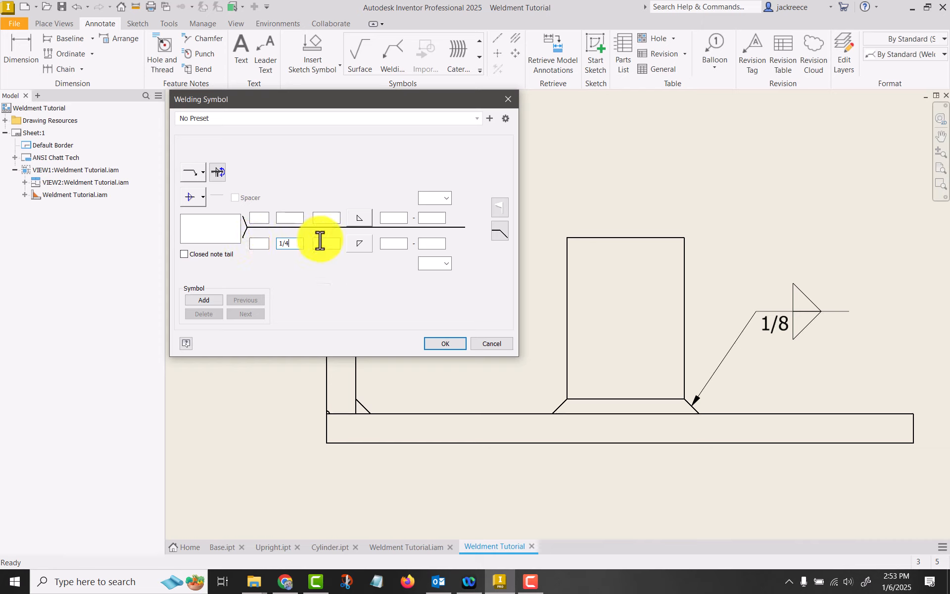
left_click(364, 243)
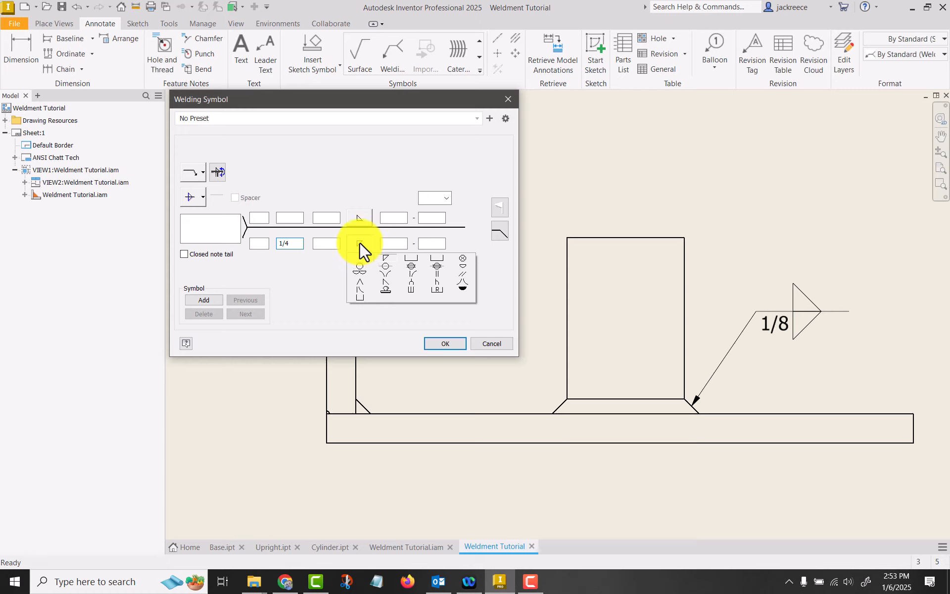
left_click(386, 258)
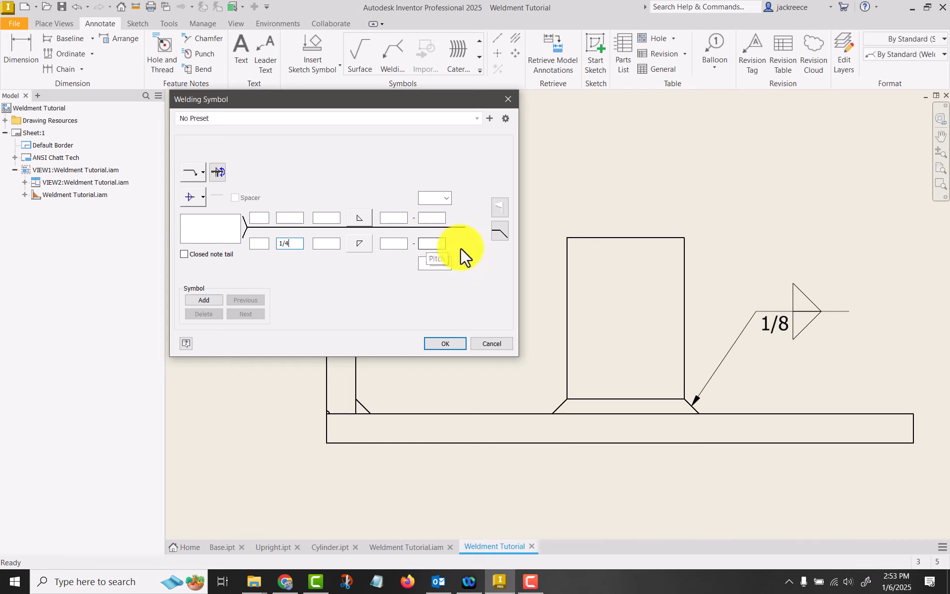
Examine the contour, identification line and arrow/other swap options for the cylinder's welding symbol
left_click(446, 262)
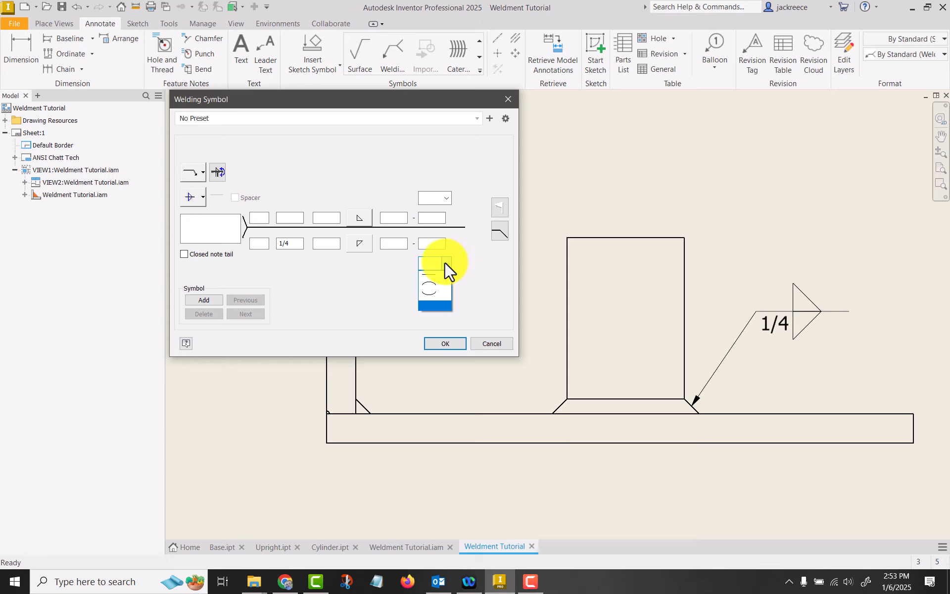
left_click(470, 269)
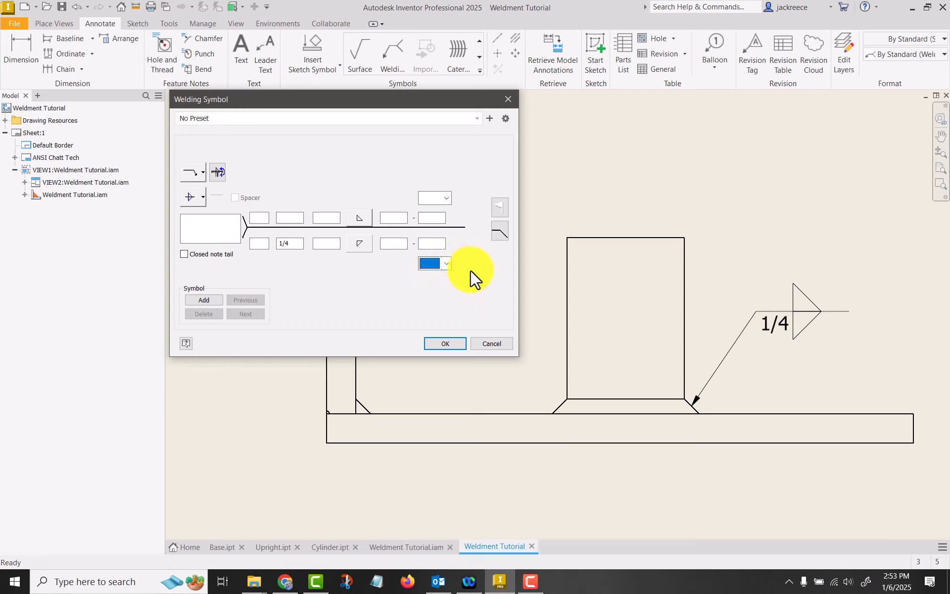
left_click(203, 194)
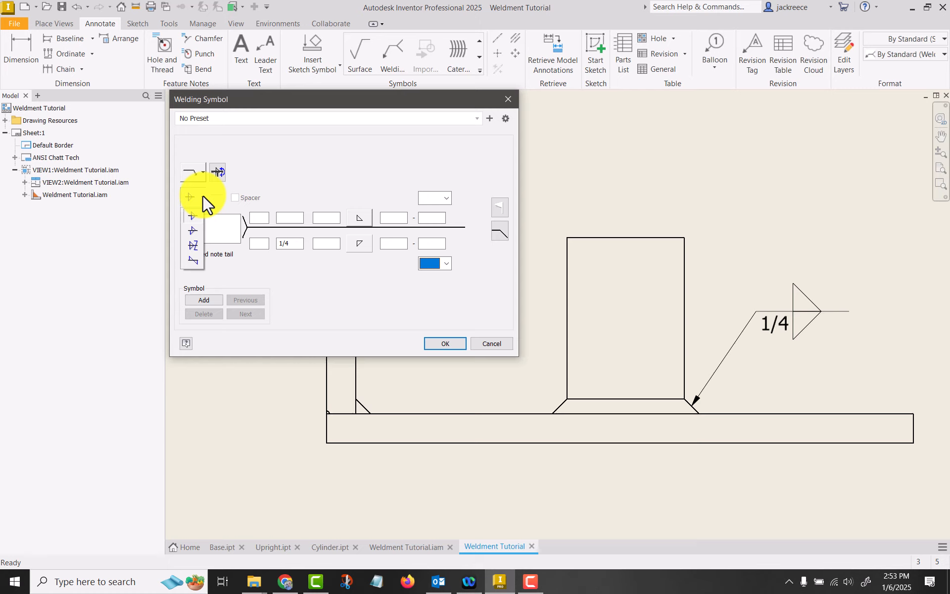
left_click(264, 170)
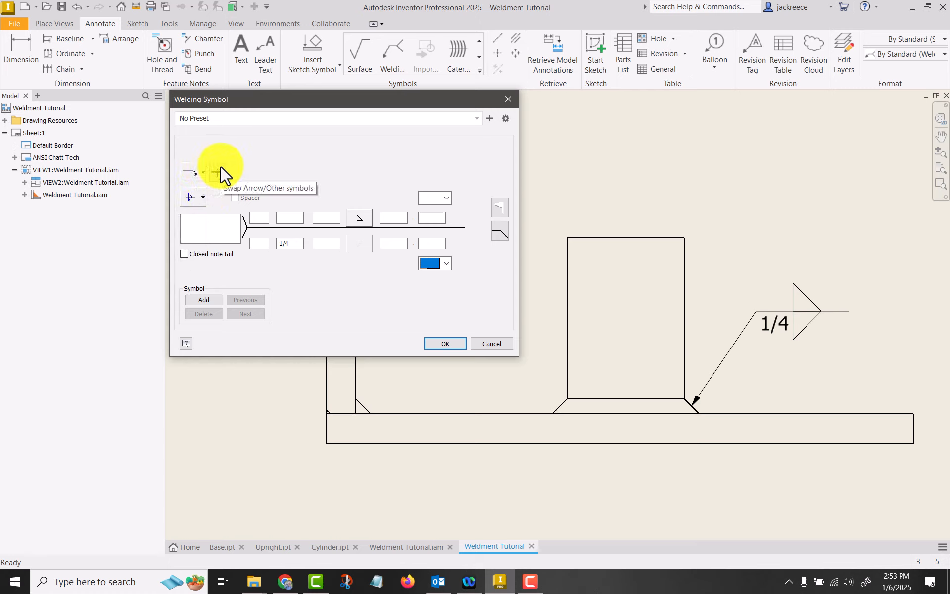
left_click(220, 165)
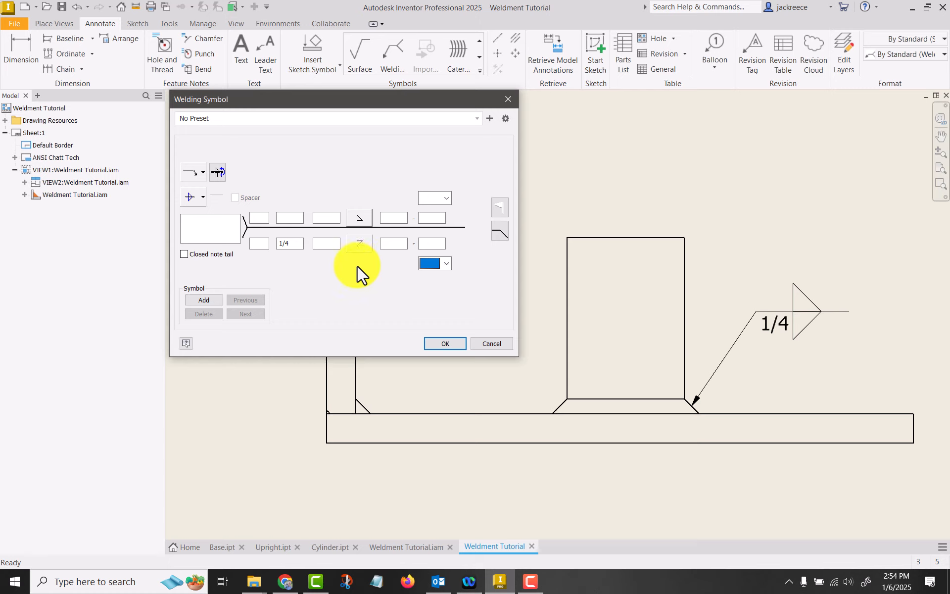
Try adding a second weld symbol to the cylinder's leader, and discard all edits to the symbol
left_click(206, 299)
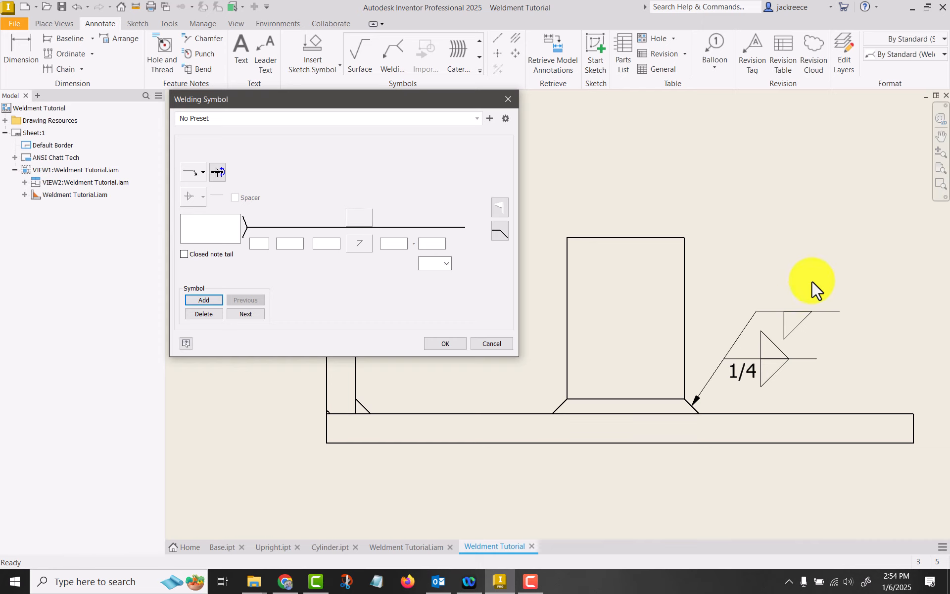
left_click(361, 244)
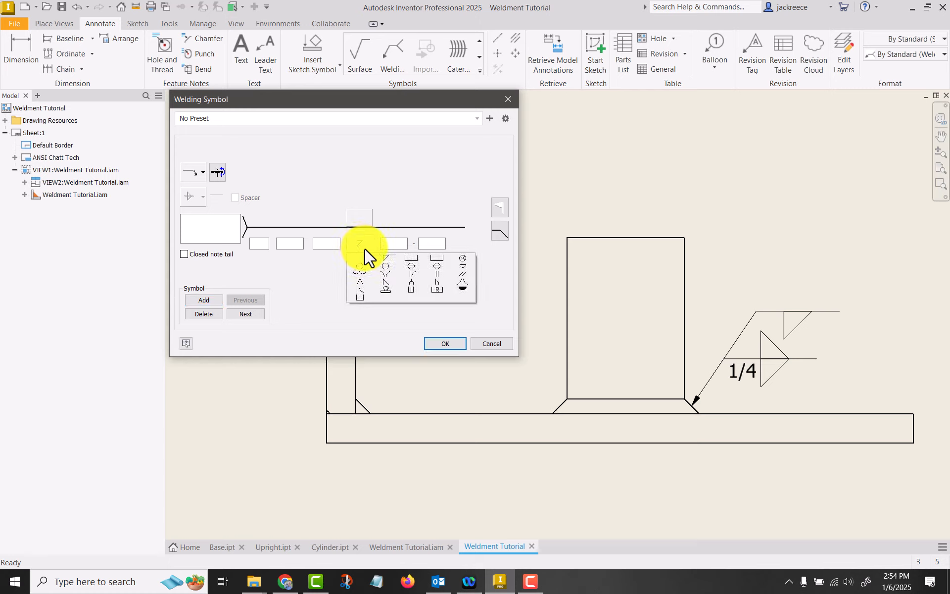
left_click(491, 344)
Change the cylinder's welding symbol to a single 1/4 arrow-side fillet with the all-around symbol, removing the other-side size and weld
right_click(779, 309)
left_click(812, 379)
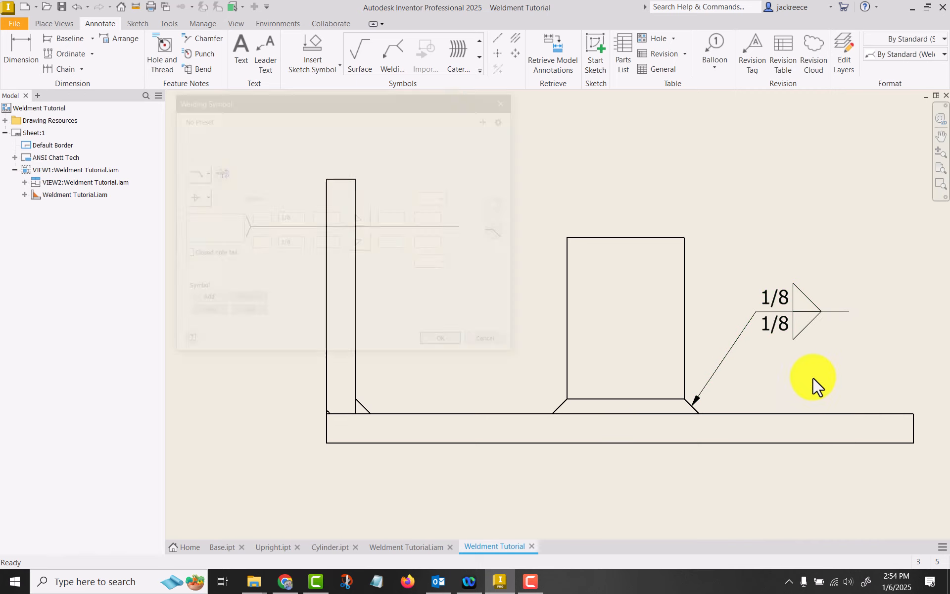
double_click(296, 220)
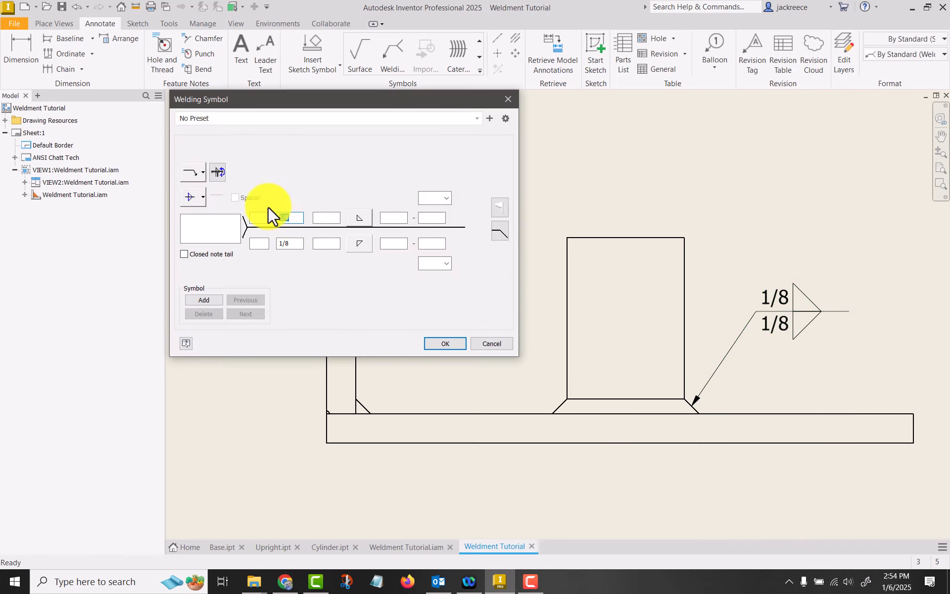
key("BackSpace")
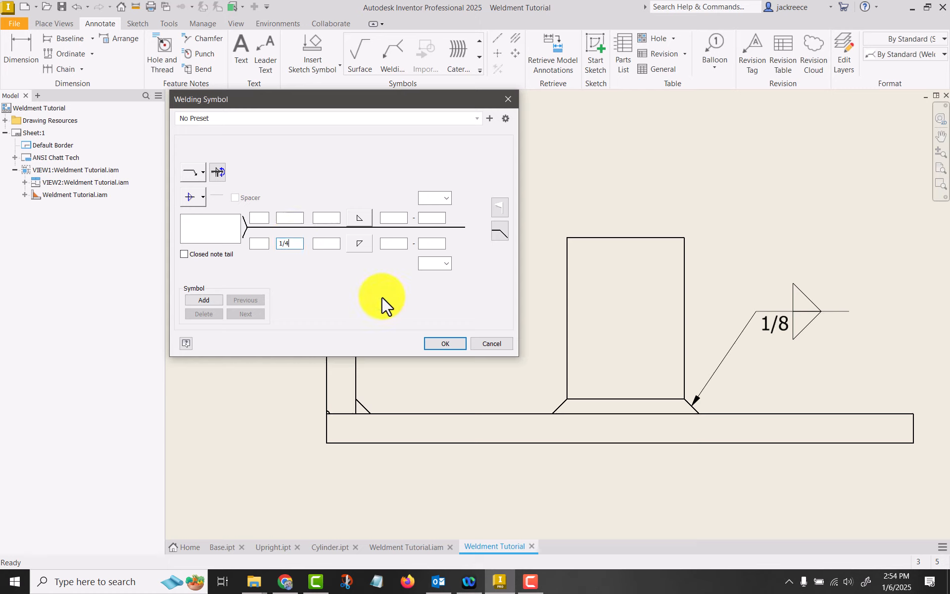
left_click(366, 218)
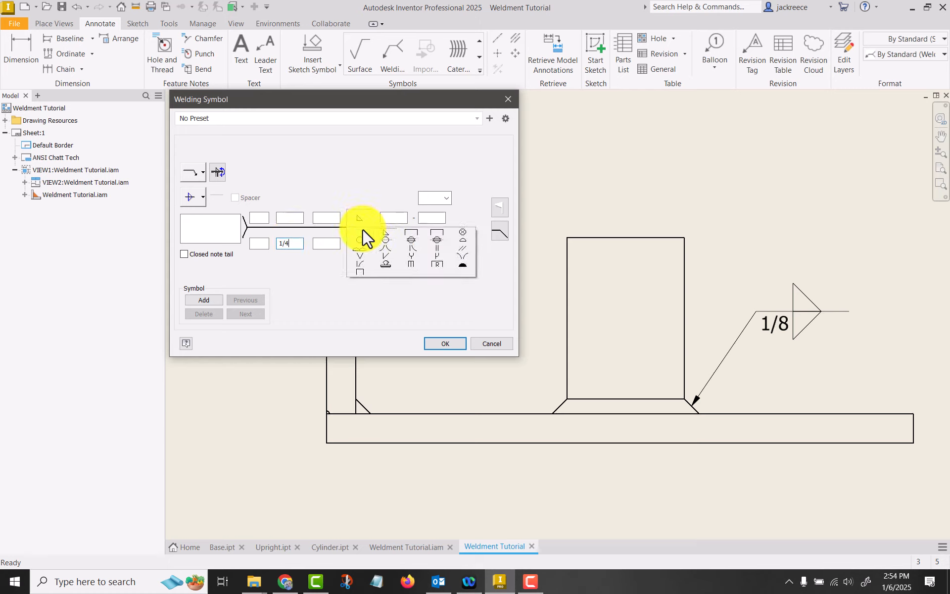
left_click(361, 232)
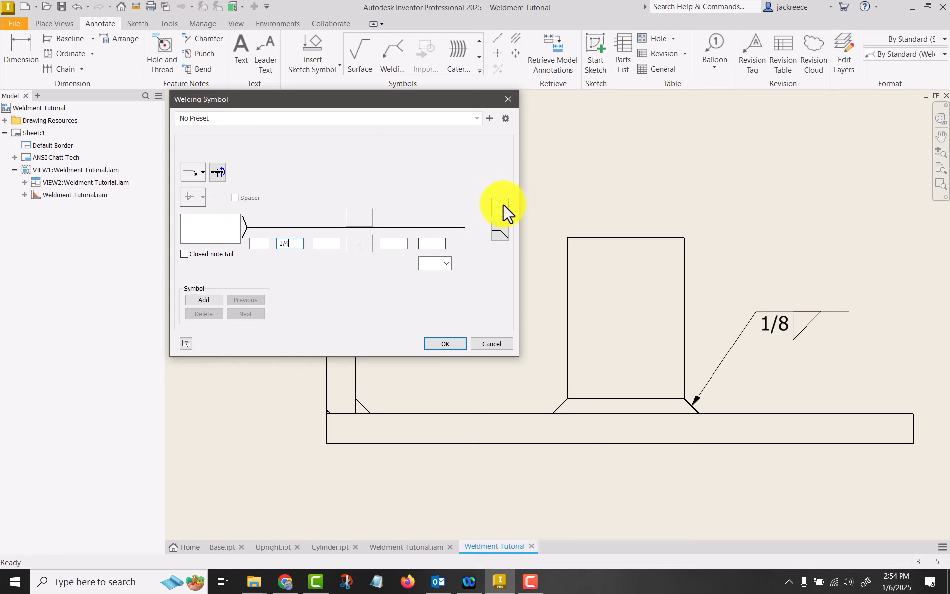
left_click(500, 232)
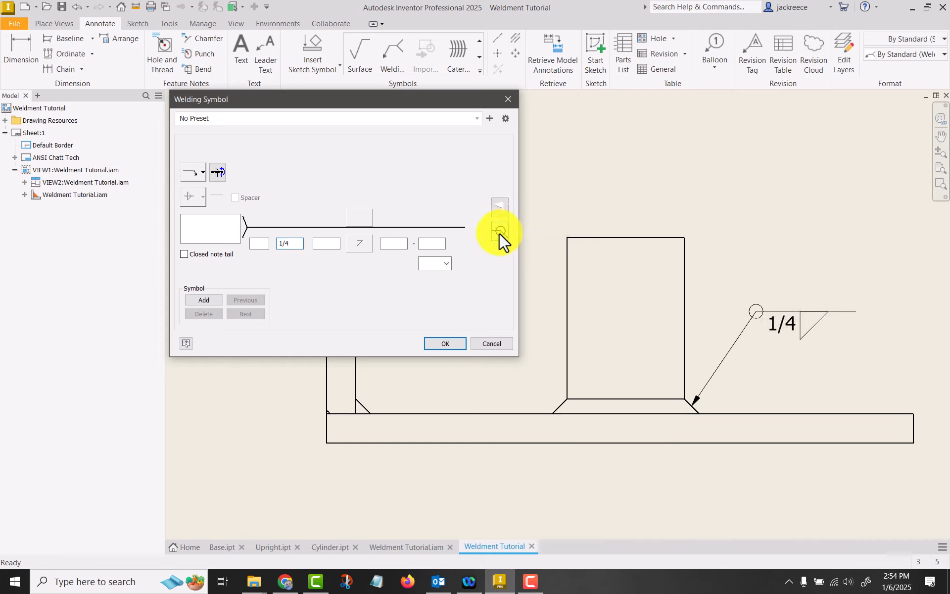
left_click(448, 342)
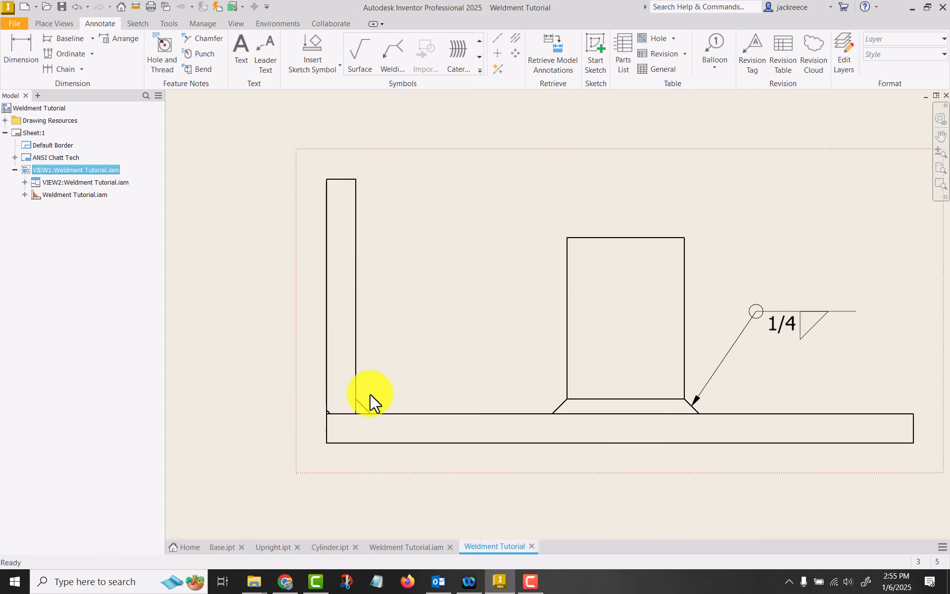
Attach a new welding symbol to the groove weld at the upright's outer lower corner, with its leader running up and left
scroll(378, 346, "down", 2)
mouse_move(415, 329)
middle_mouse_down()
mouse_move(476, 336)
mouse_move(515, 360)
middle_mouse_up()
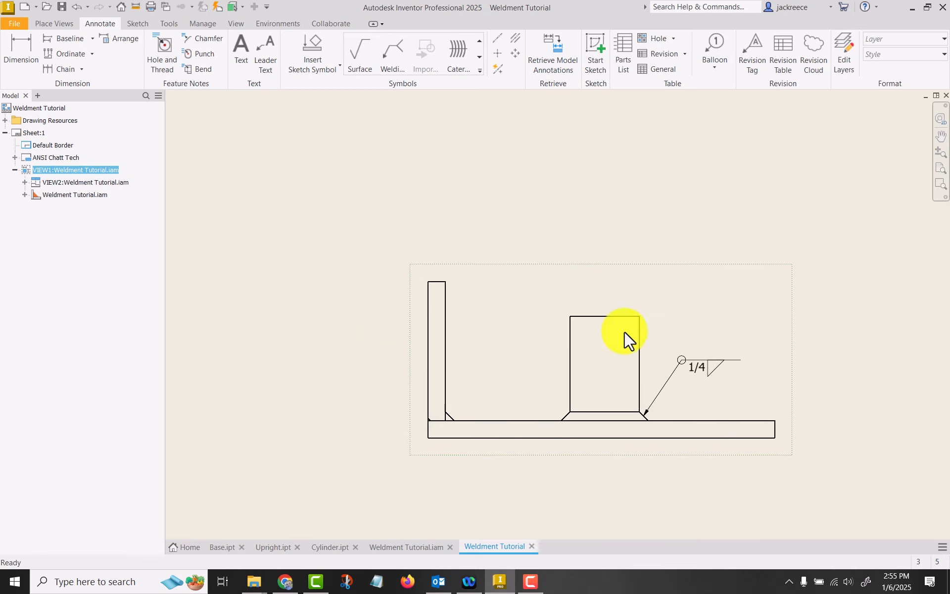
left_click(391, 55)
scroll(413, 427, "up", 4)
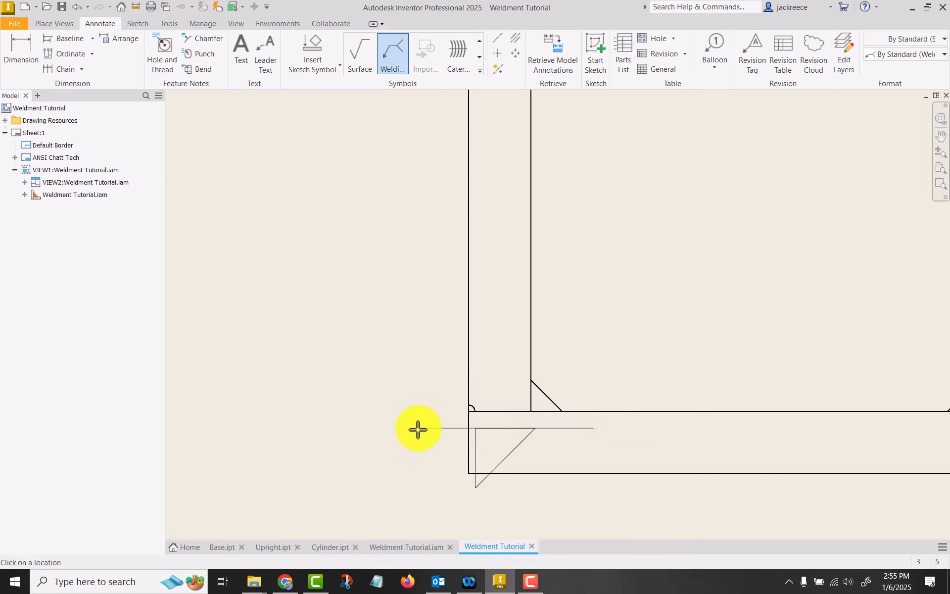
left_click(469, 408)
scroll(374, 406, "down", 4)
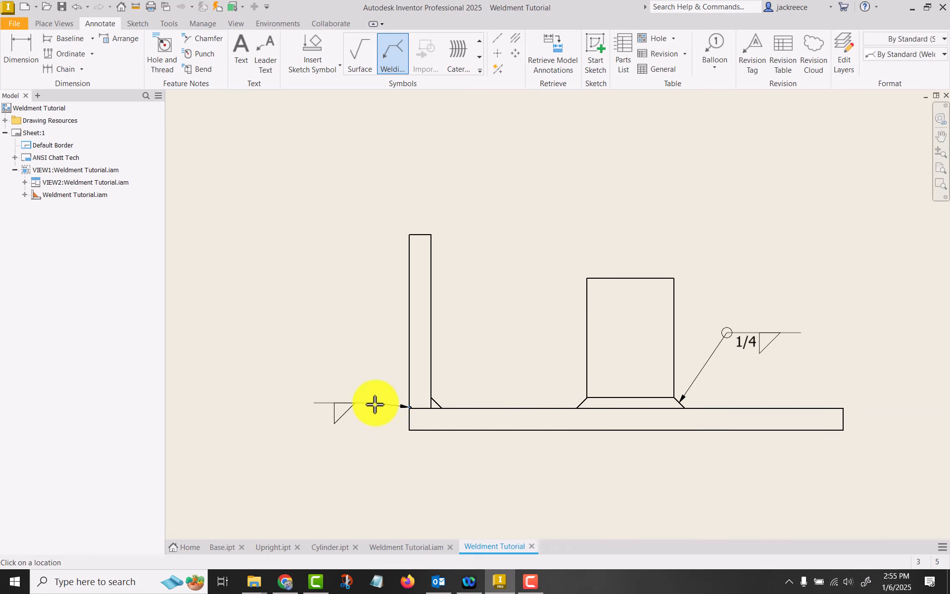
left_click(344, 366)
right_click(344, 367)
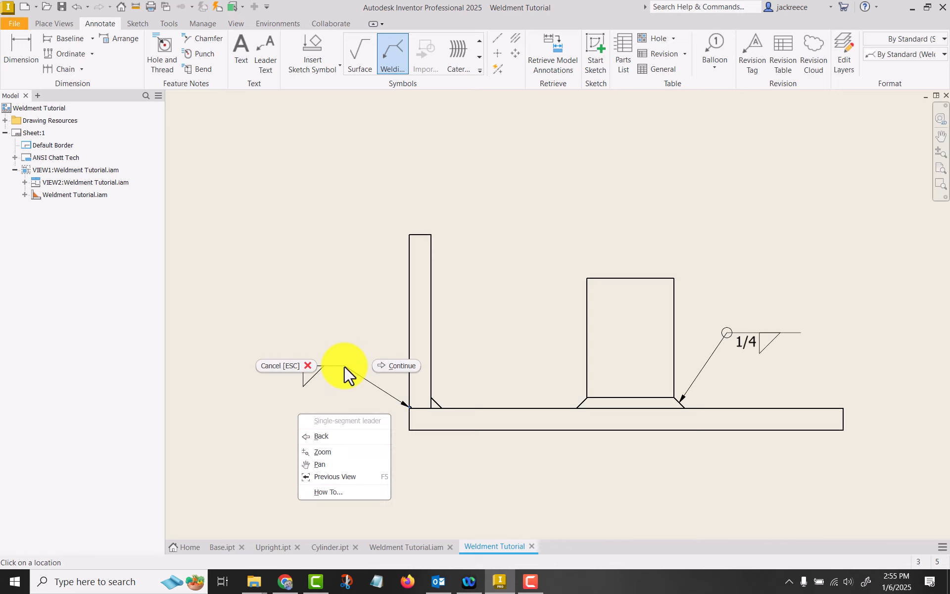
left_click(389, 366)
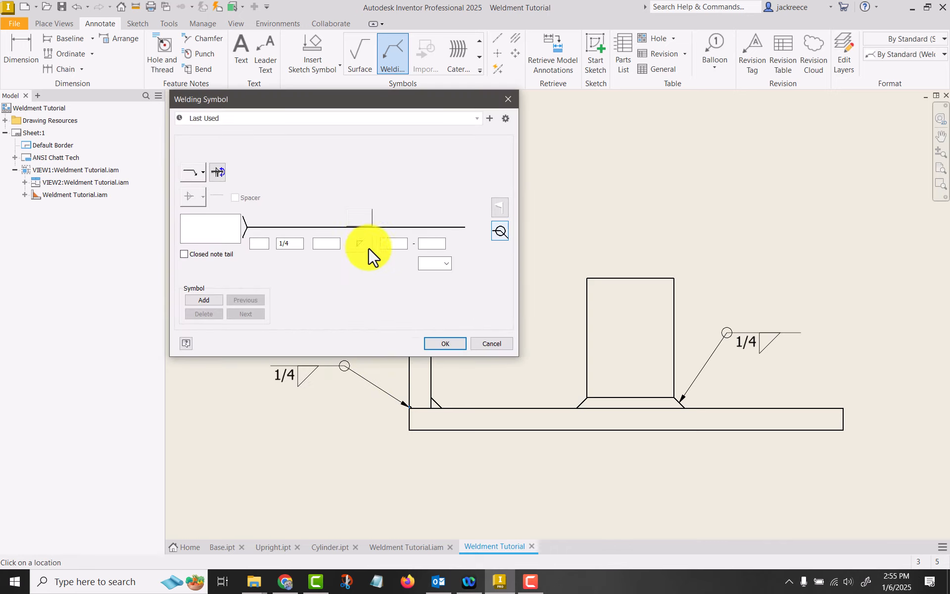
Define the groove bead's welding symbol as an arrow-side flare-bevel groove weld with size 1/8
left_click(362, 243)
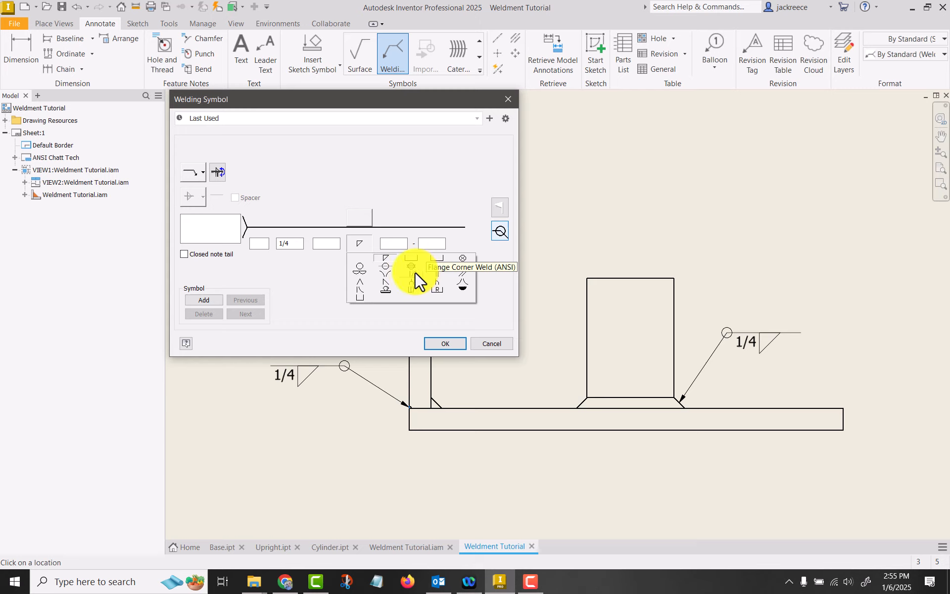
left_click(357, 286)
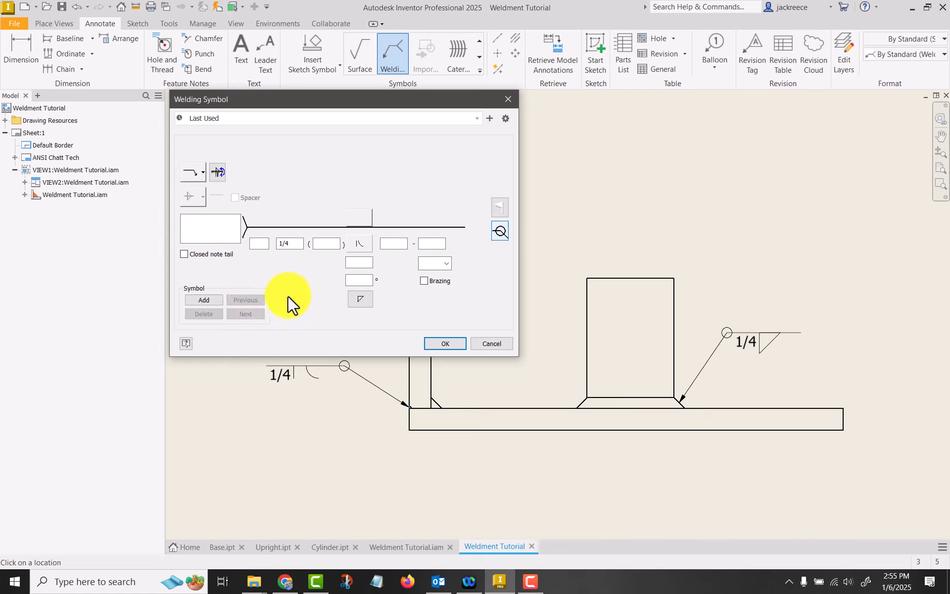
left_click(292, 240)
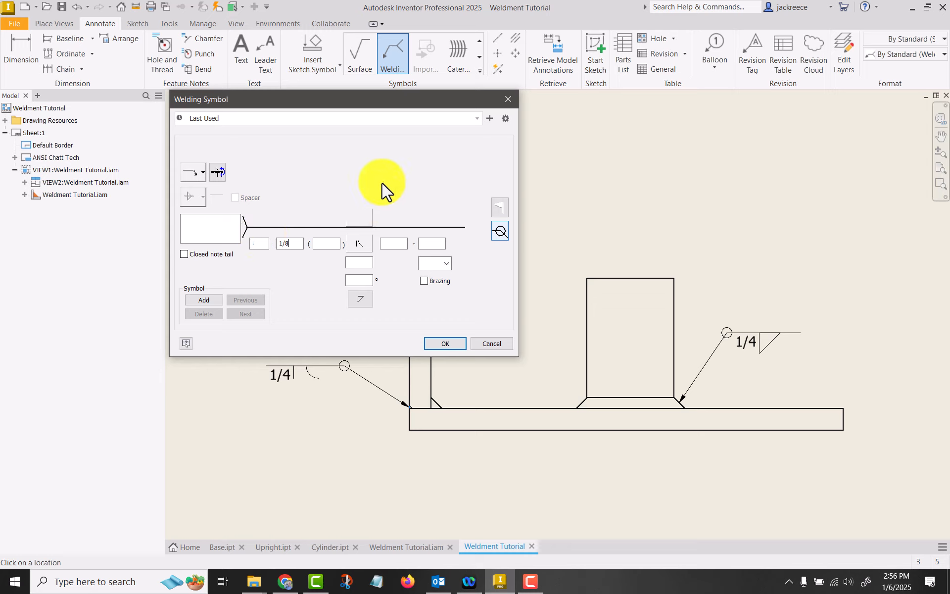
left_click(451, 345)
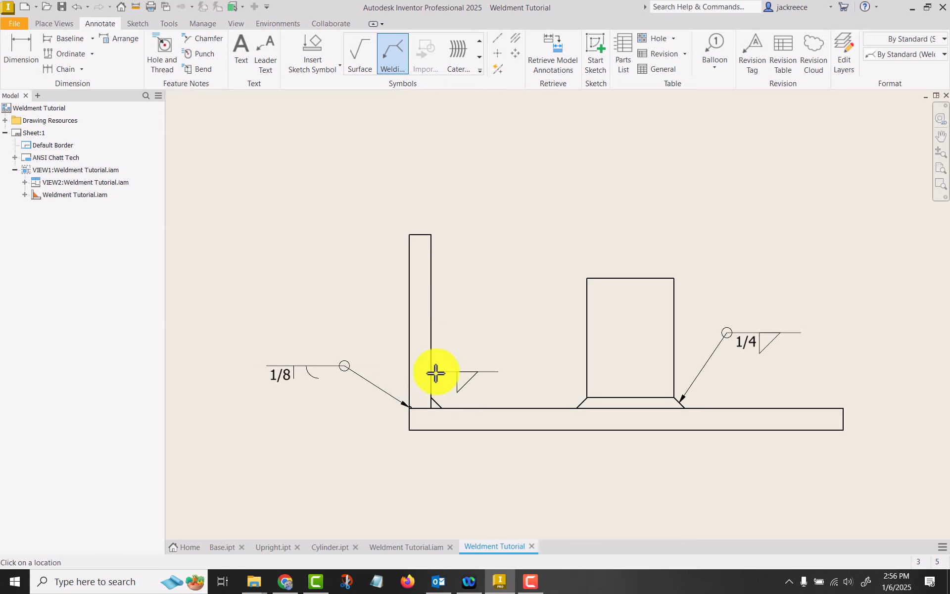
Attach a new welding symbol to the fillet weld at the upright's inner lower corner, with its leader running up and right
left_click(436, 400)
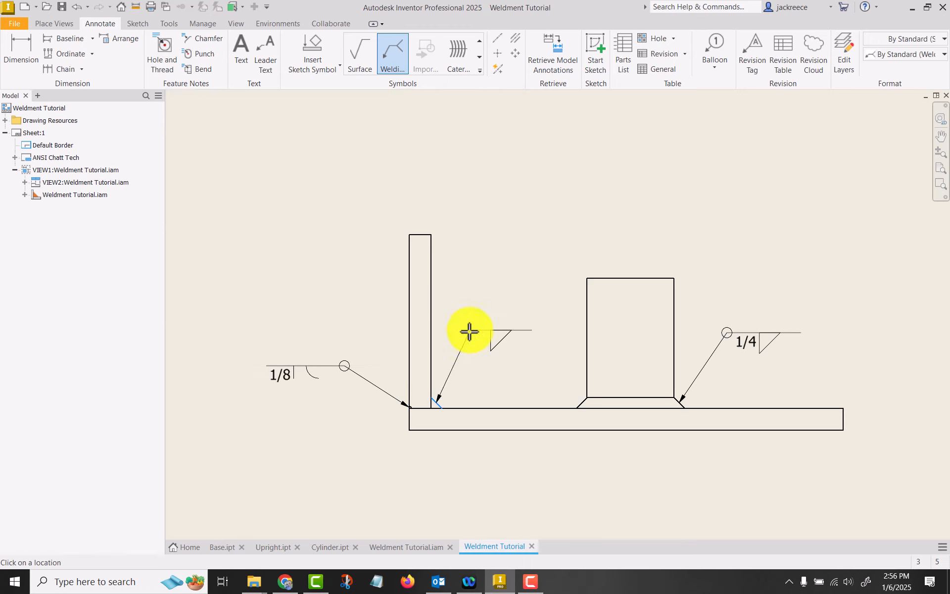
left_click(470, 329)
right_click(471, 329)
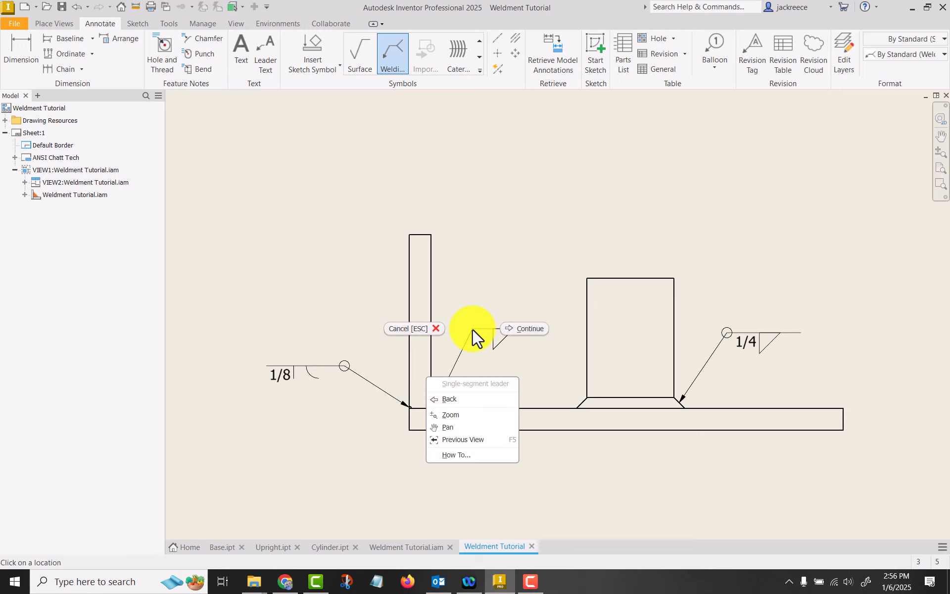
left_click(523, 328)
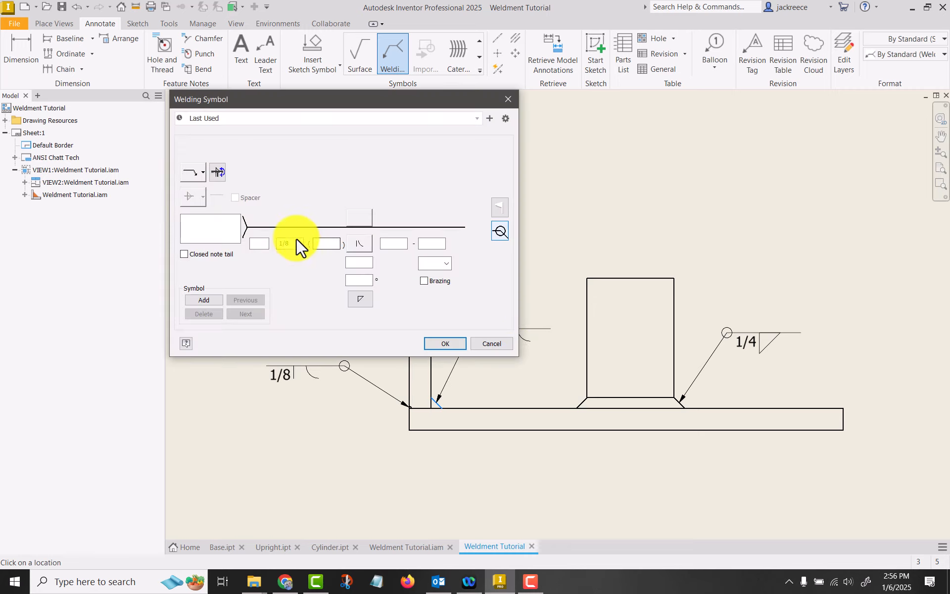
Define the inner corner's welding symbol as an arrow-side fillet weld with size 1/8, and finish placing symbols
left_click(281, 239)
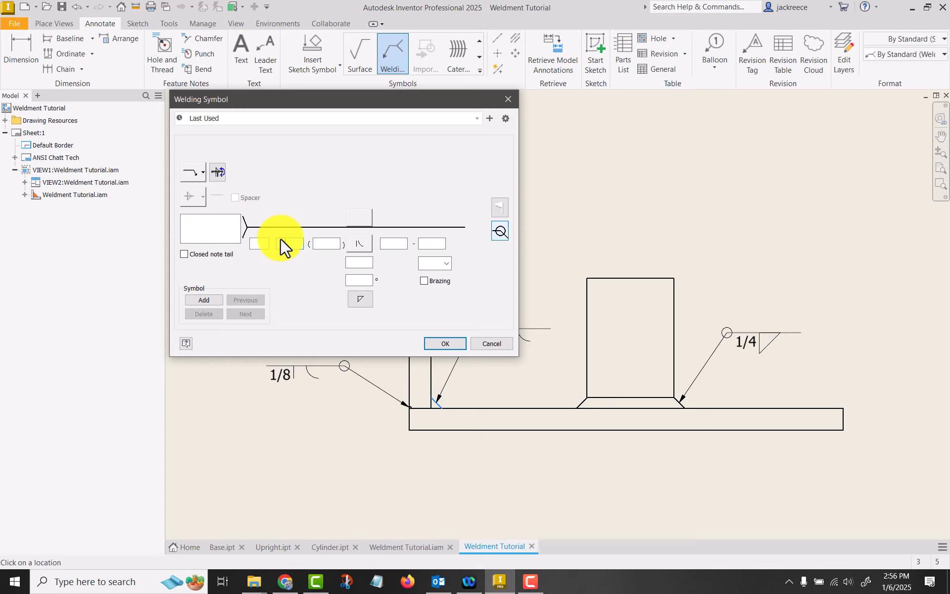
left_click(367, 243)
left_click(389, 258)
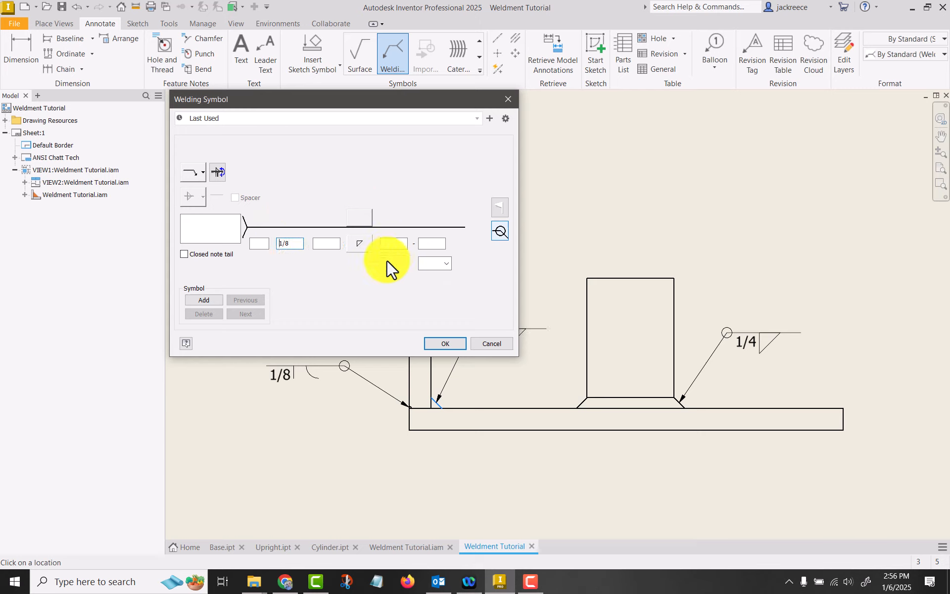
left_click(439, 344)
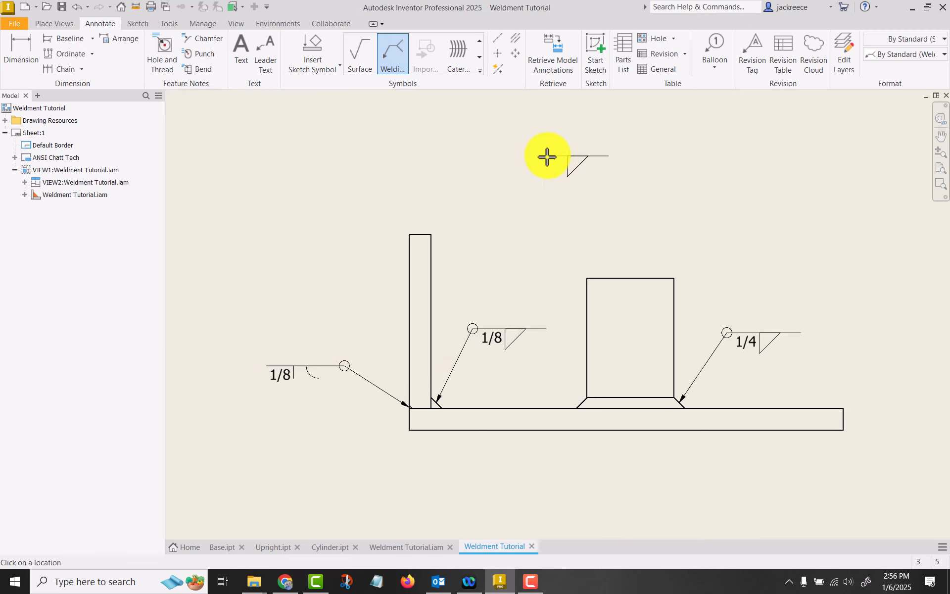
key("Escape")
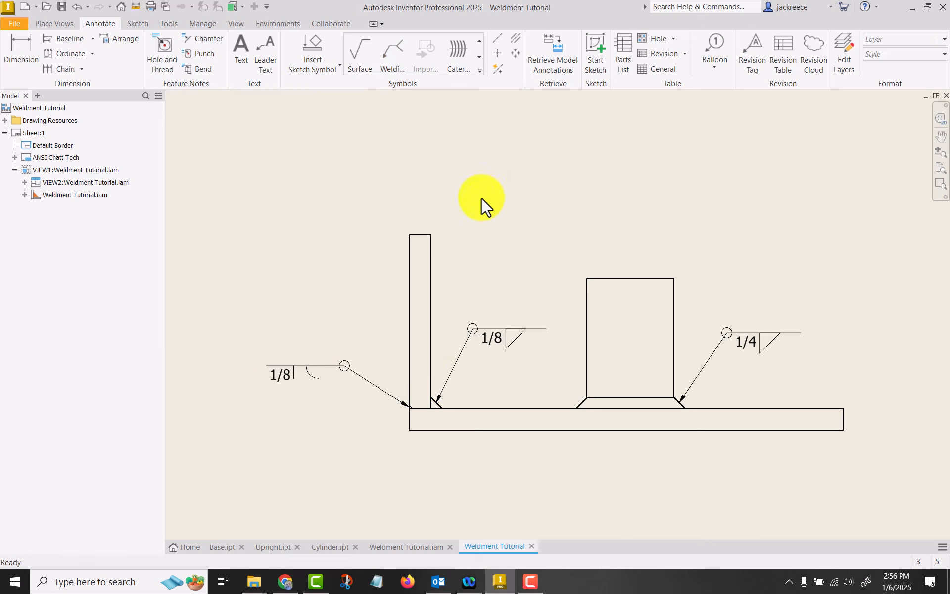
Remove the all-around symbol from the 1/8 fillet welding symbol at the upright's inner corner
left_click(504, 334)
right_click(505, 334)
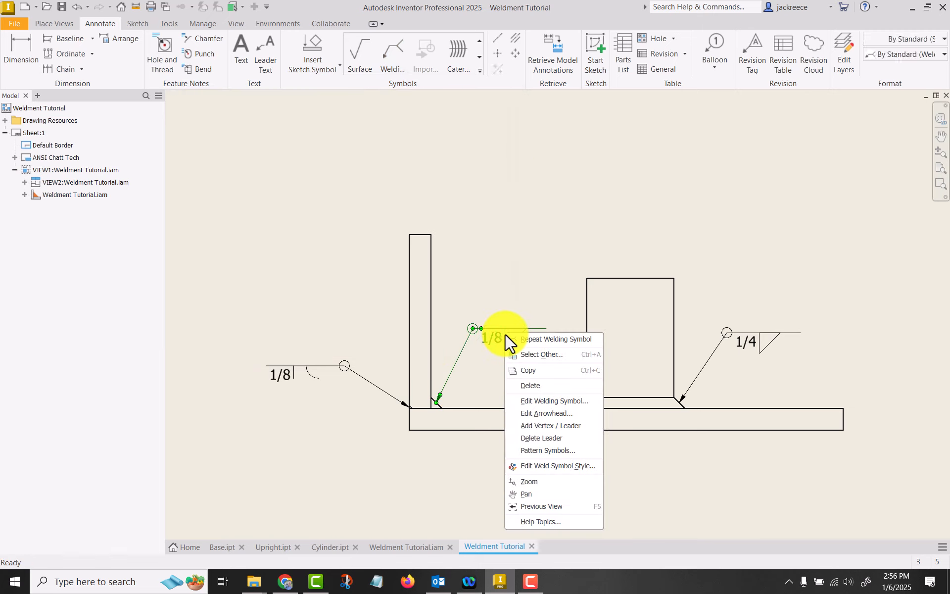
left_click(542, 401)
left_click(501, 233)
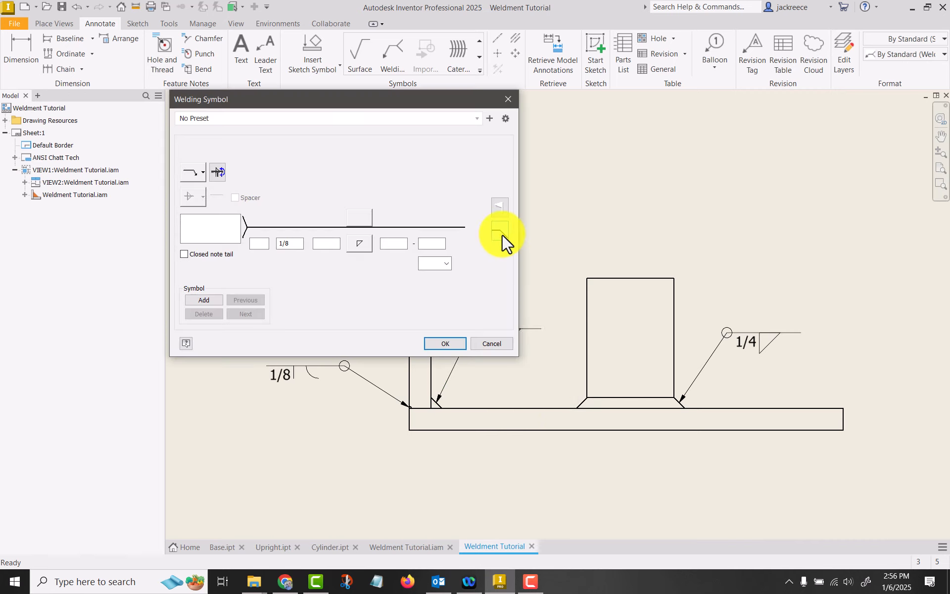
left_click(437, 340)
Examine the top and front views and the fillet and groove weld profiles at the upright's base
scroll(674, 138, "up", 3)
key("F2")
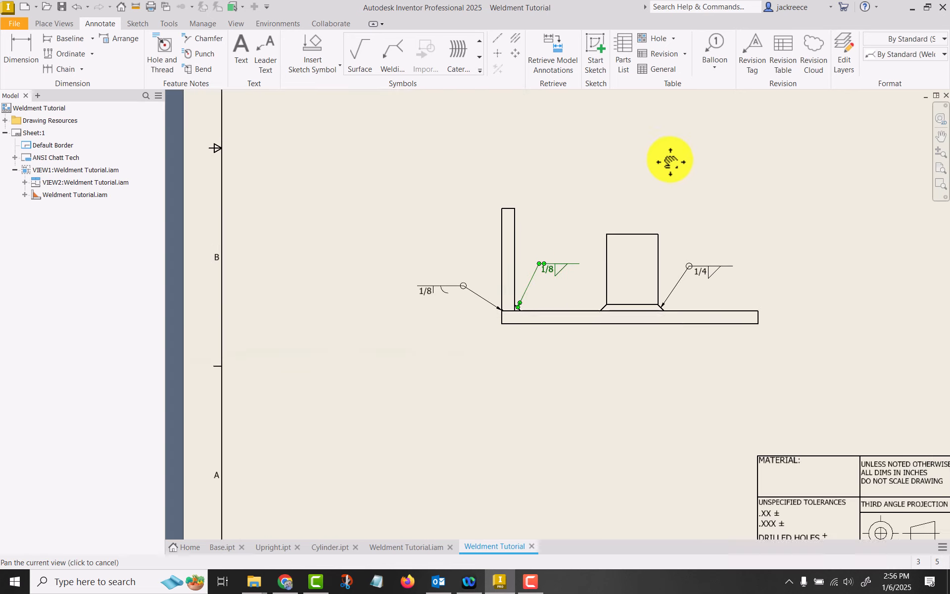
left_click_drag(671, 161, 515, 192)
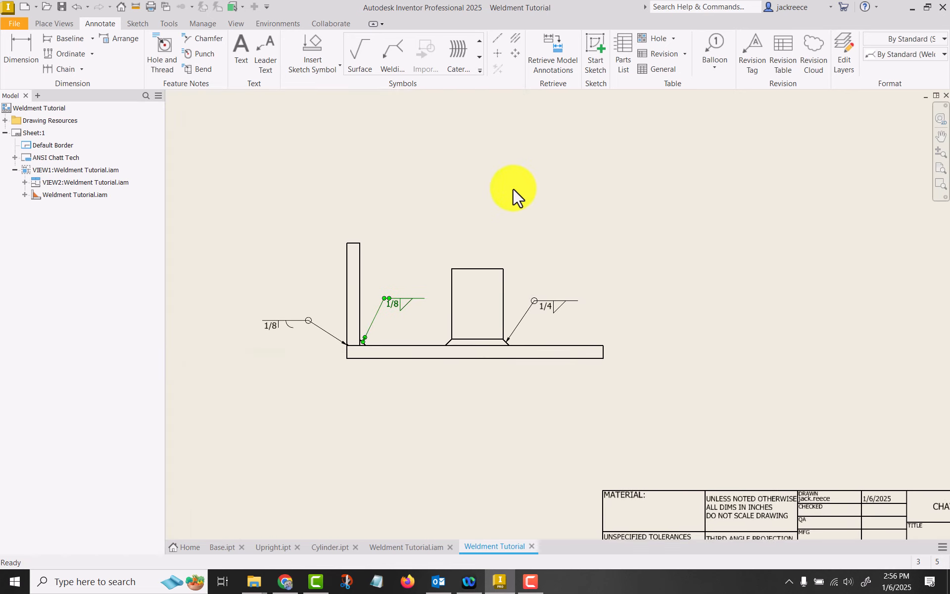
left_click(567, 179)
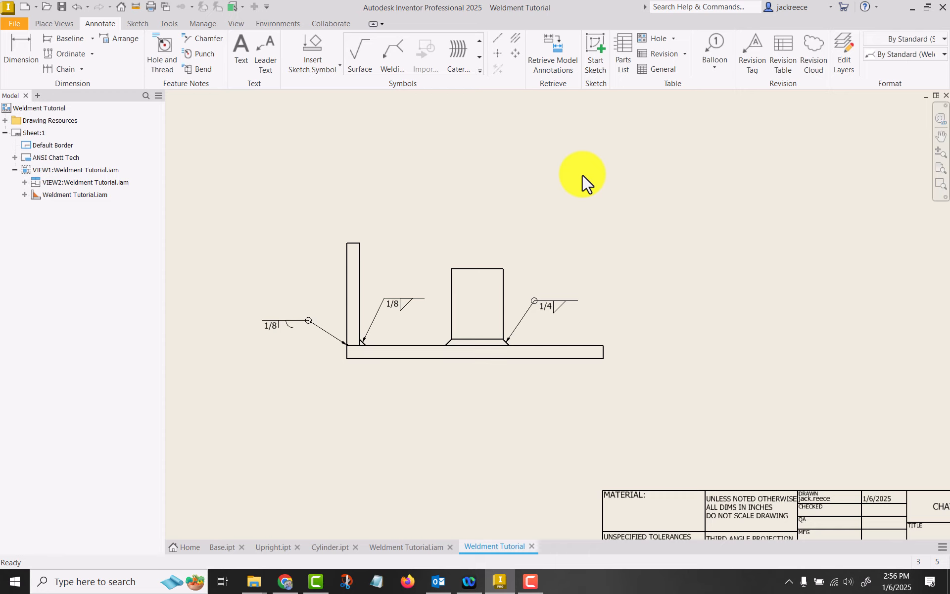
scroll(700, 201, "down", 5)
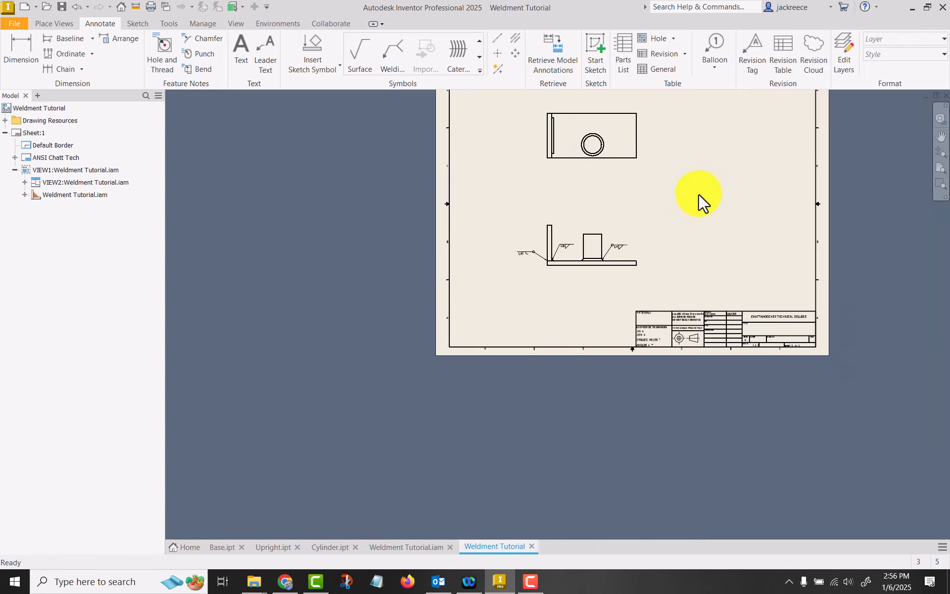
mouse_move(700, 201)
middle_mouse_down()
mouse_move(622, 253)
mouse_move(551, 266)
middle_mouse_up()
scroll(548, 250, "up", 3)
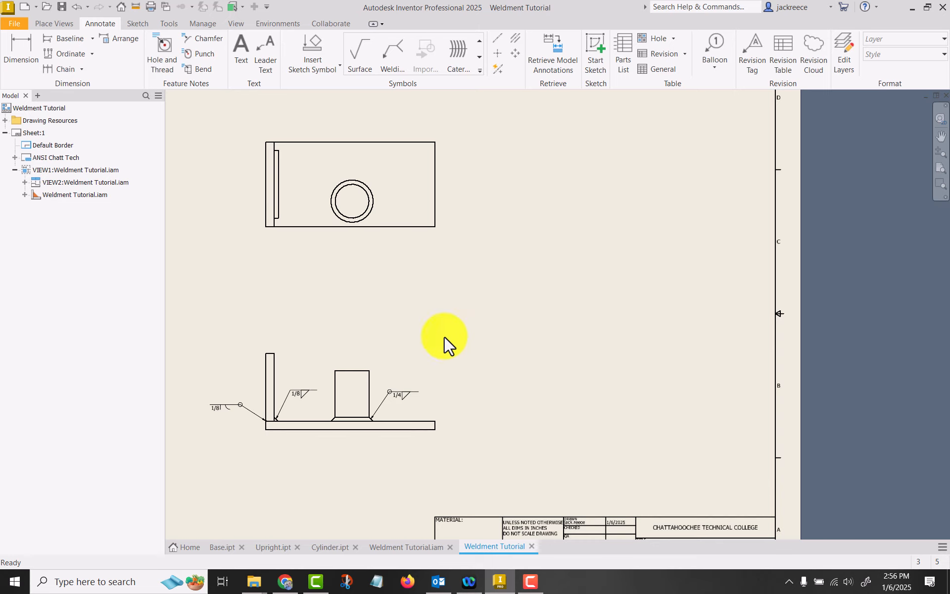
scroll(257, 435, "up", 9)
right_click(235, 365)
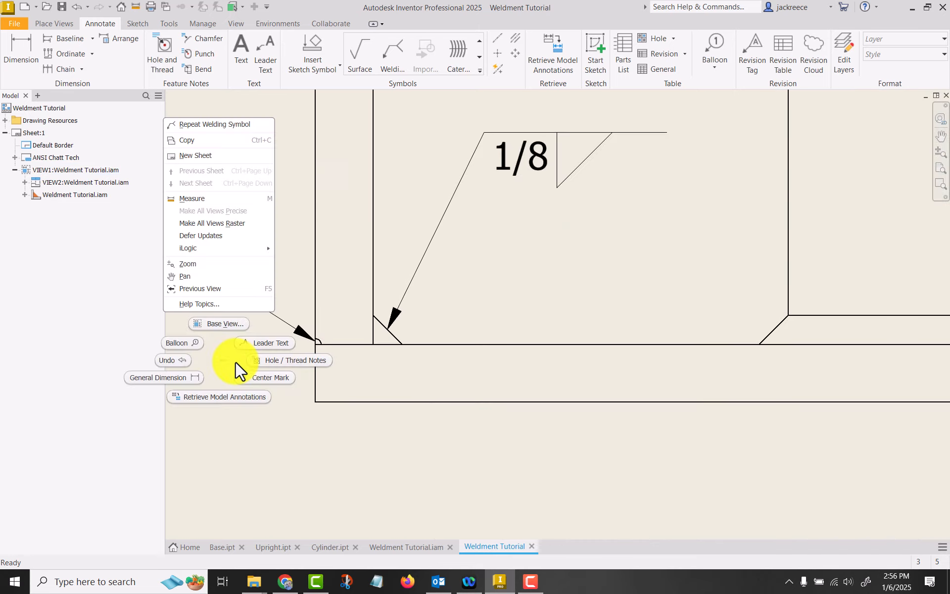
key("Escape")
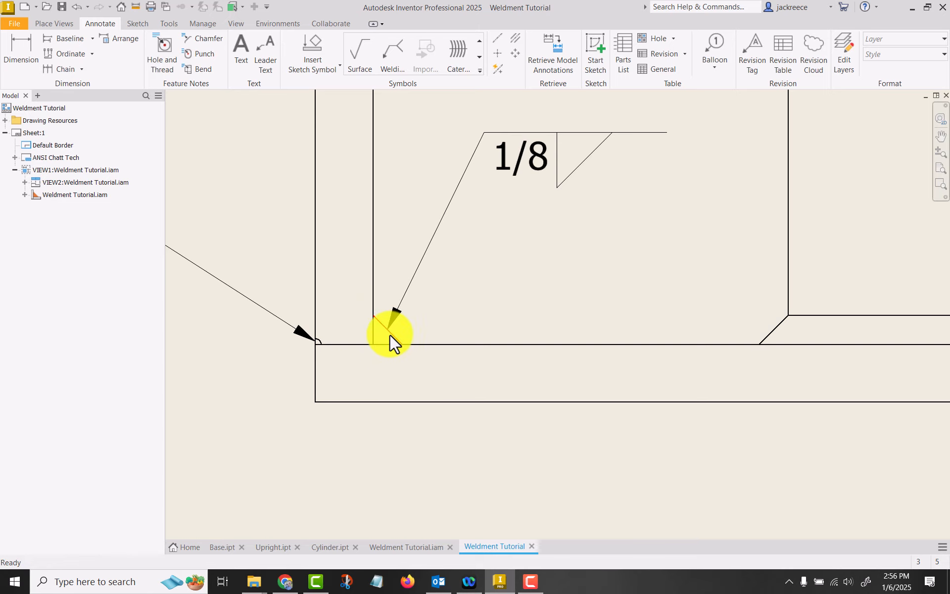
scroll(380, 339, "up", 6)
scroll(496, 325, "down", 2)
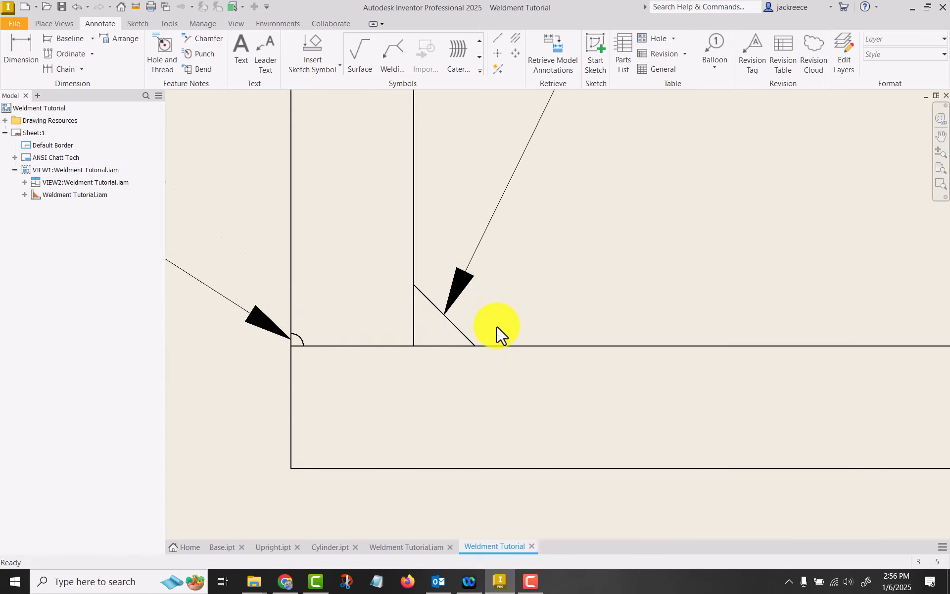
scroll(496, 326, "down", 4)
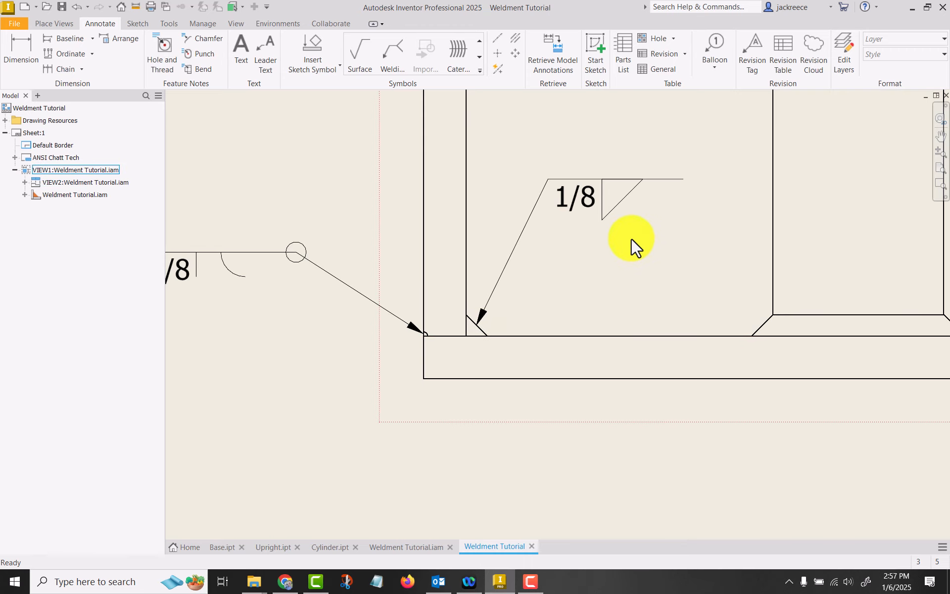
Add a weld caterpillar along the upright fillet weld's outer edge in the top view, with reversed direction and the partial type
left_click(457, 52)
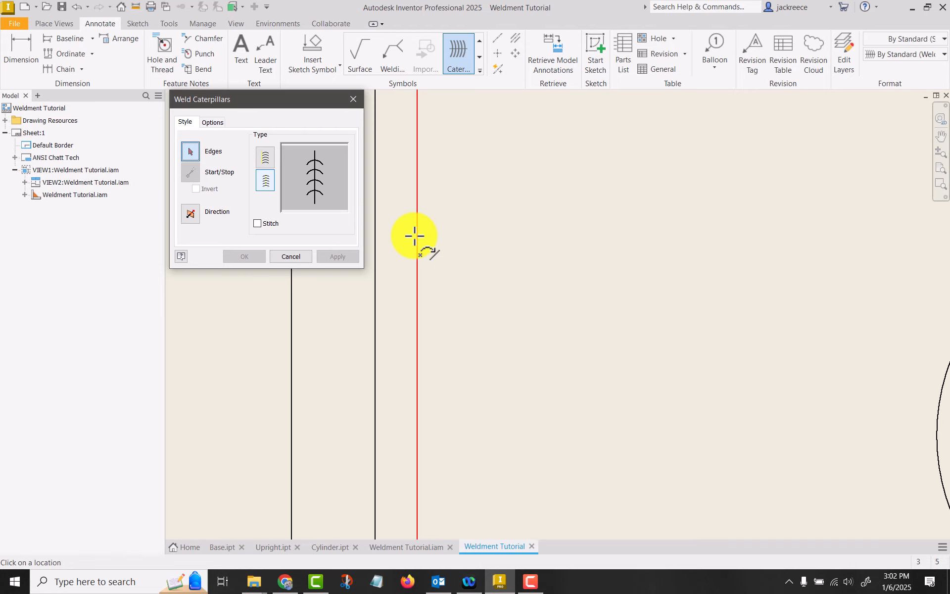
left_click(414, 236)
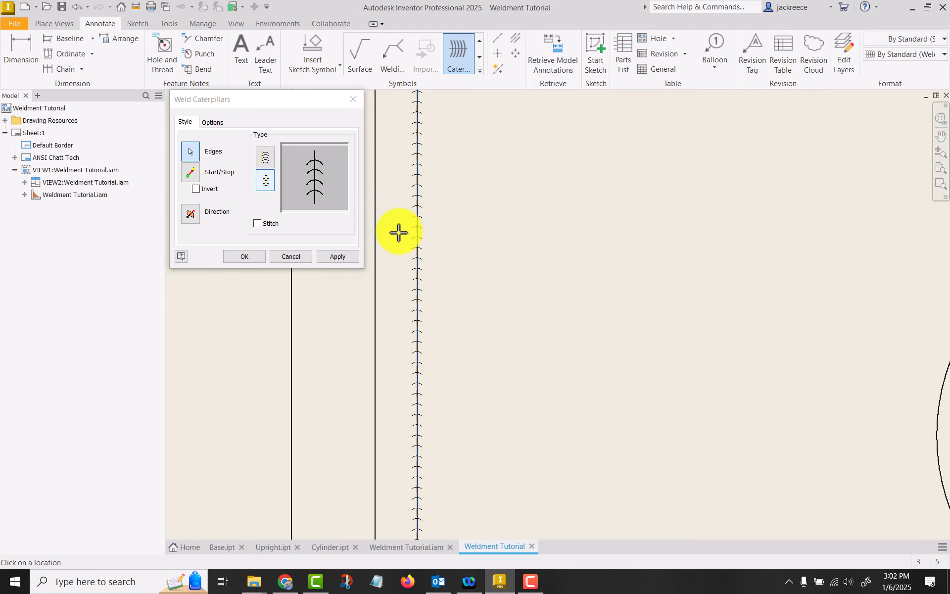
left_click(194, 215)
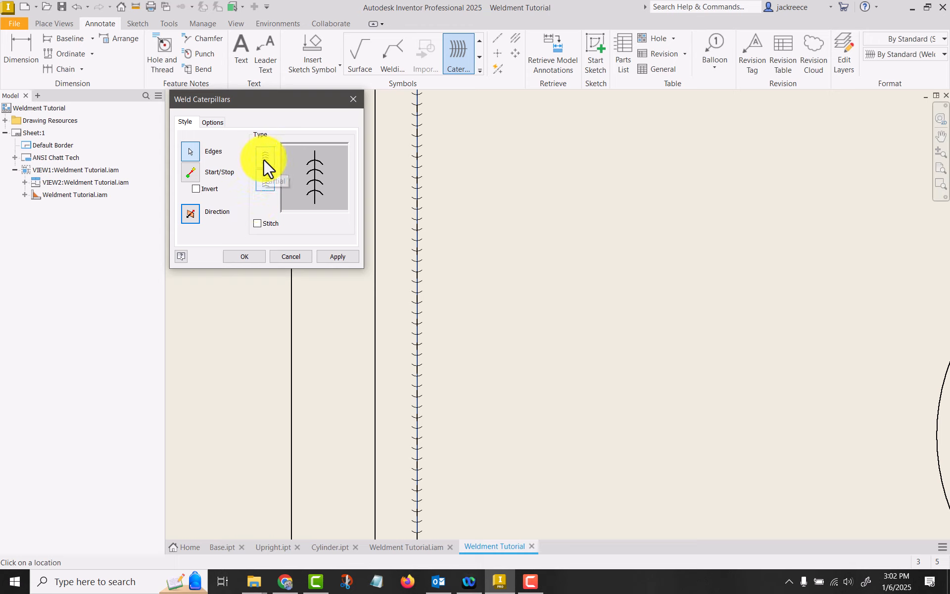
left_click(263, 159)
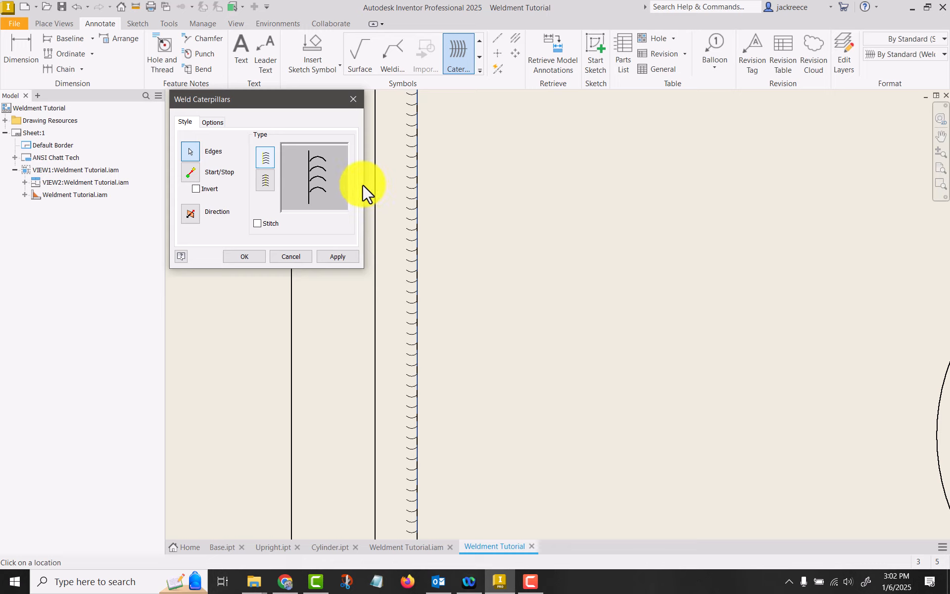
Set the caterpillar's leg width to 0.25 in and apply it to the upright's fillet weld
left_click(212, 122)
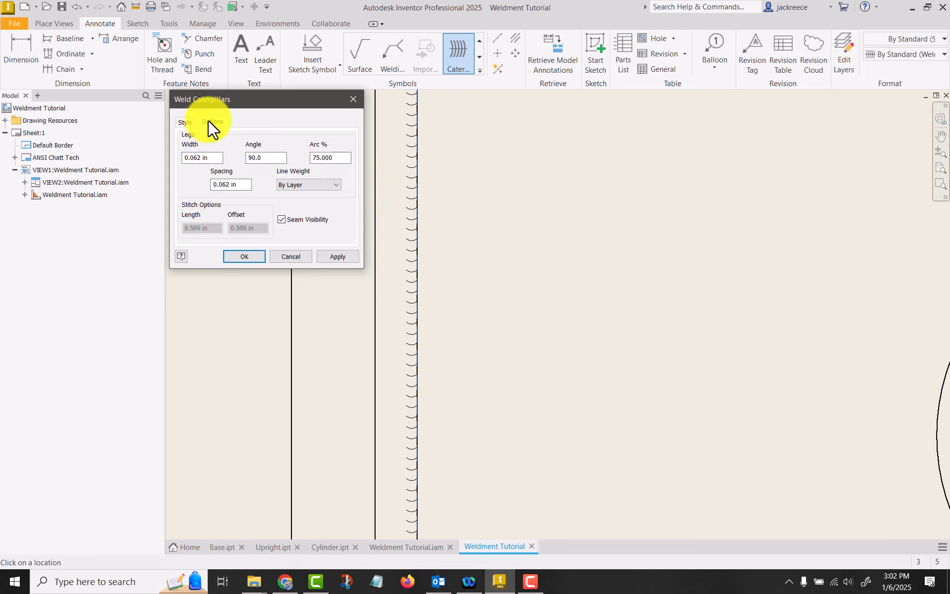
double_click(200, 158)
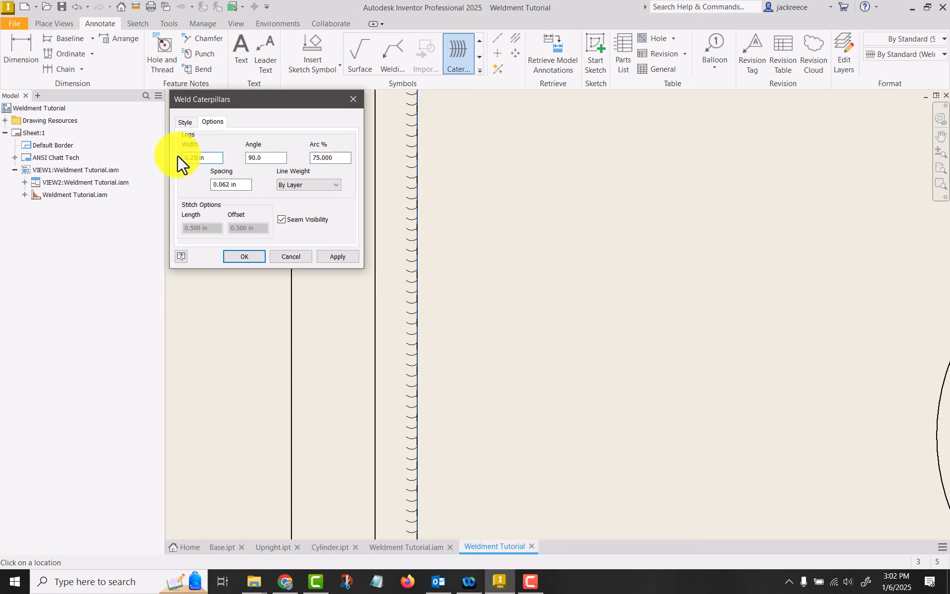
type("25")
left_click(329, 260)
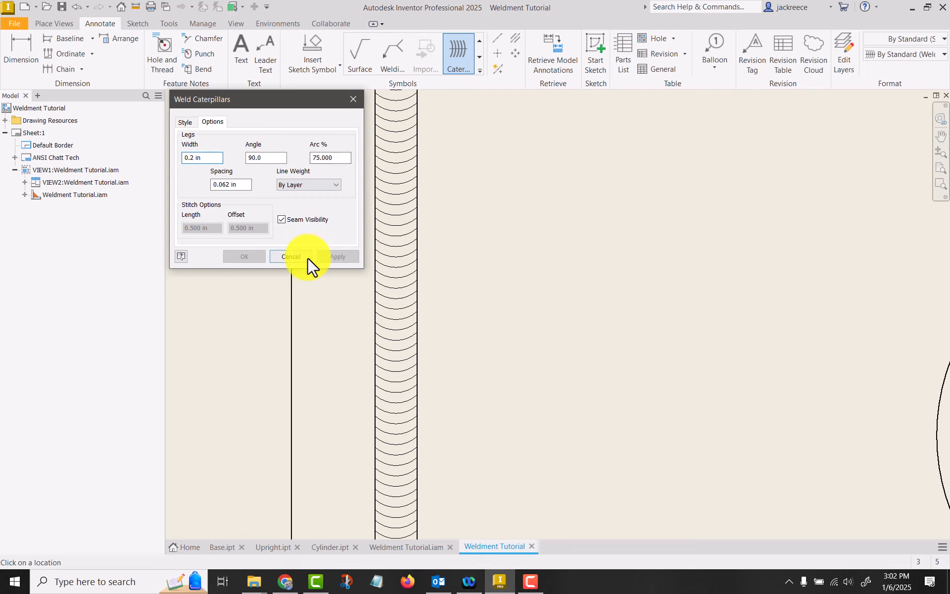
left_click(289, 256)
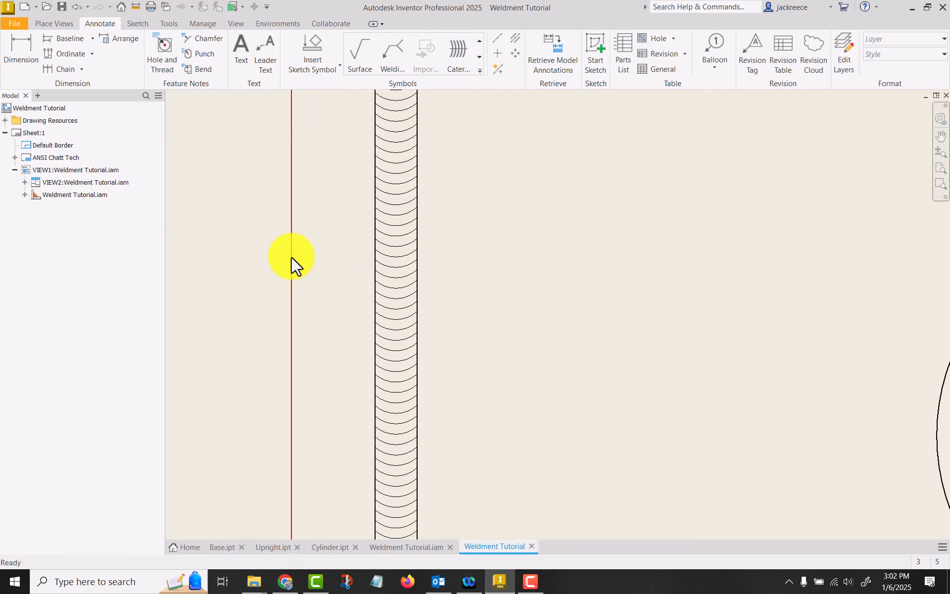
Edit the upright weld's caterpillar to try a leg width of 0.2 in, and set it back to 0.25 in
double_click(398, 185)
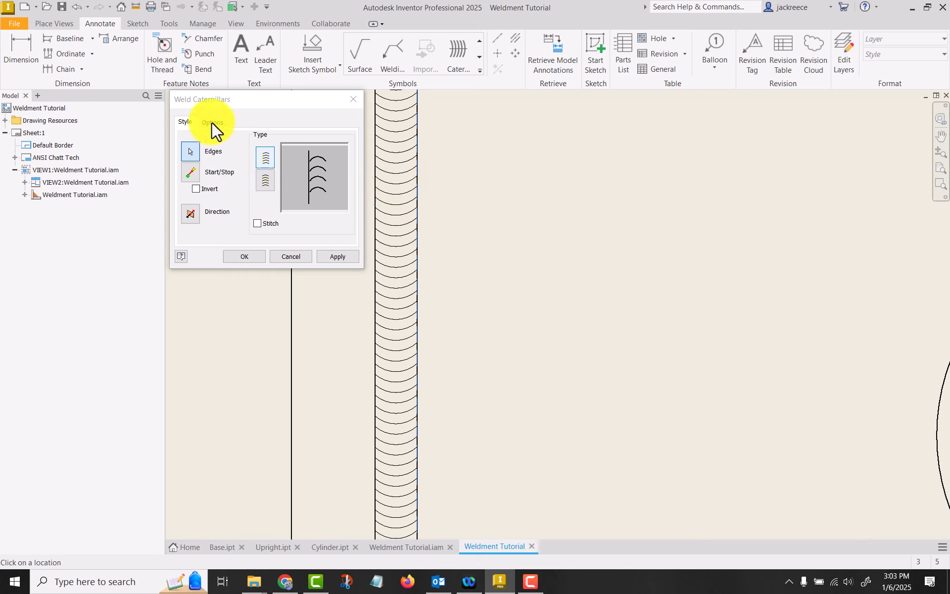
left_click(212, 122)
left_click_drag(193, 157, 197, 158)
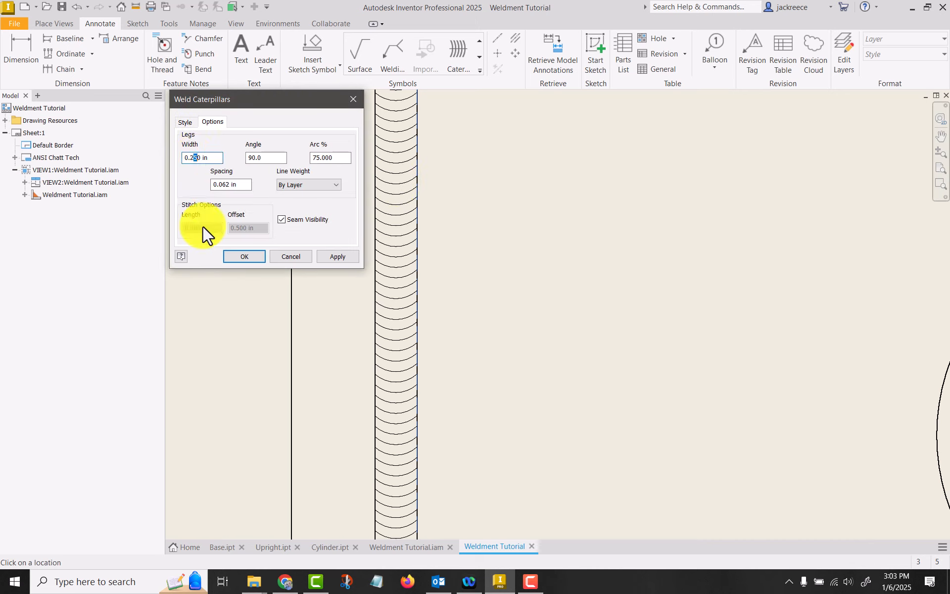
key("BackSpace")
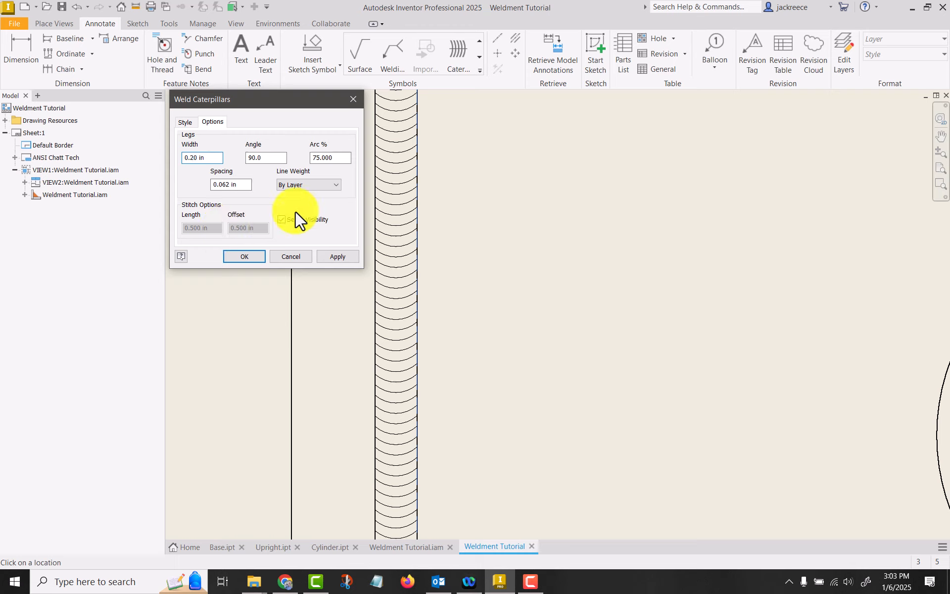
left_click(340, 257)
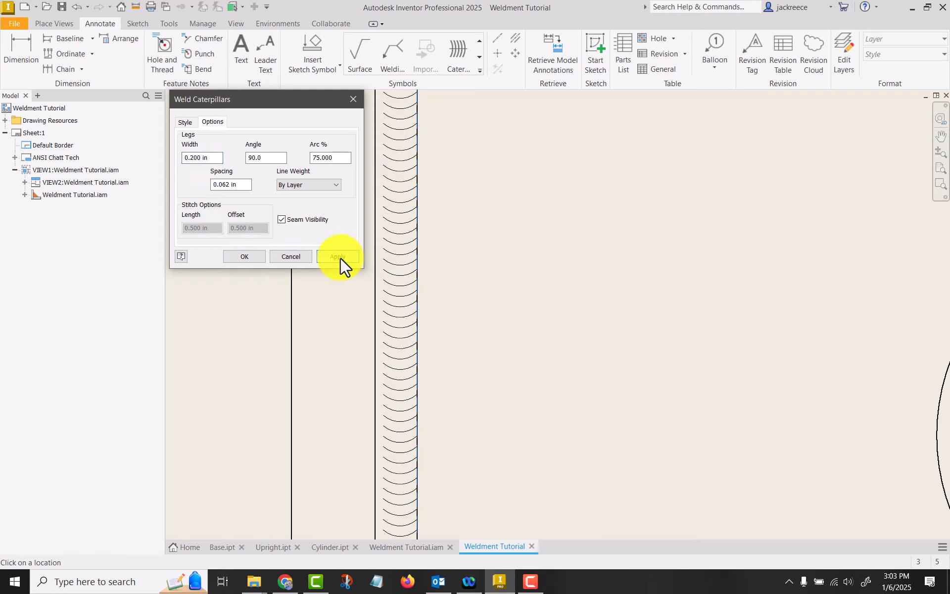
left_click_drag(194, 157, 201, 157)
type("5")
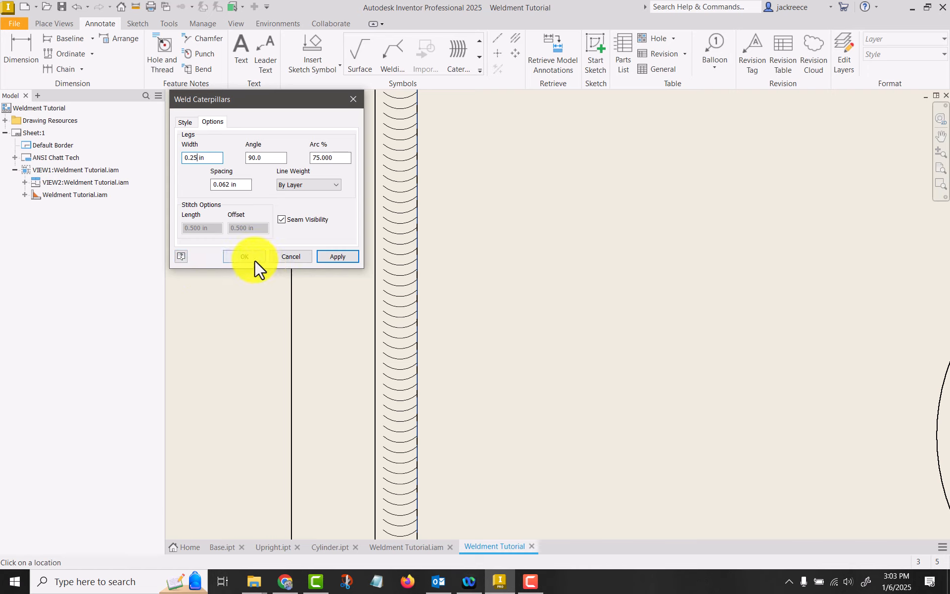
left_click(327, 256)
left_click(276, 256)
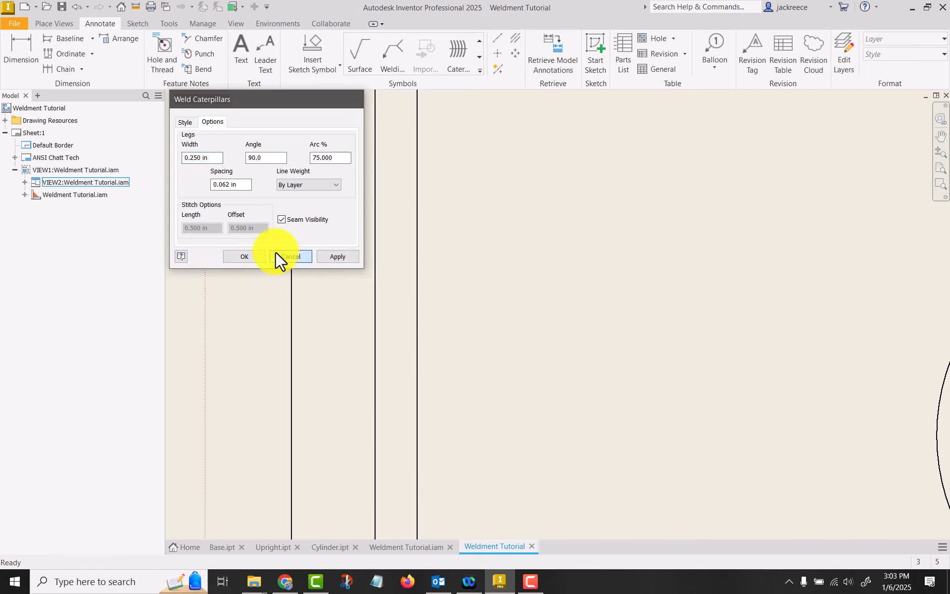
Add an end fill with the fillet preset shape and 0.250 leg sizes to the upright's inner fillet weld in the front view
scroll(544, 259, "down", 5)
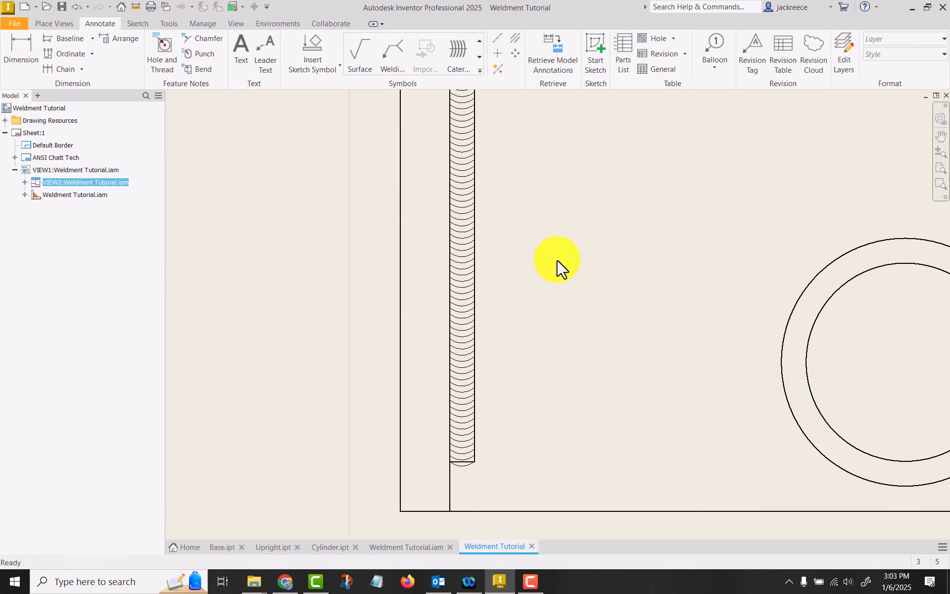
scroll(391, 440, "down", 5)
mouse_move(387, 443)
middle_mouse_down()
mouse_move(480, 191)
mouse_move(472, 167)
middle_mouse_up()
scroll(525, 353, "up", 8)
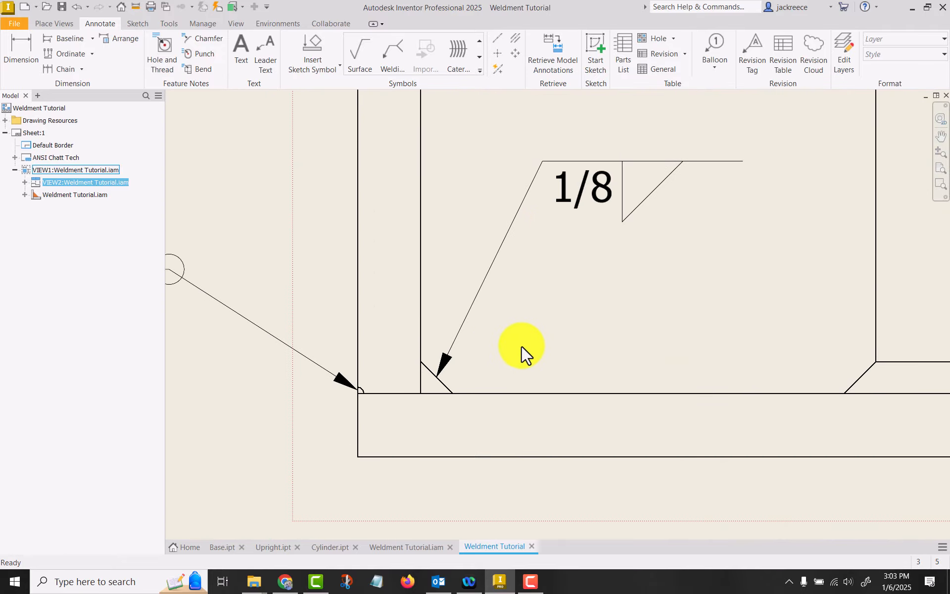
left_click(479, 68)
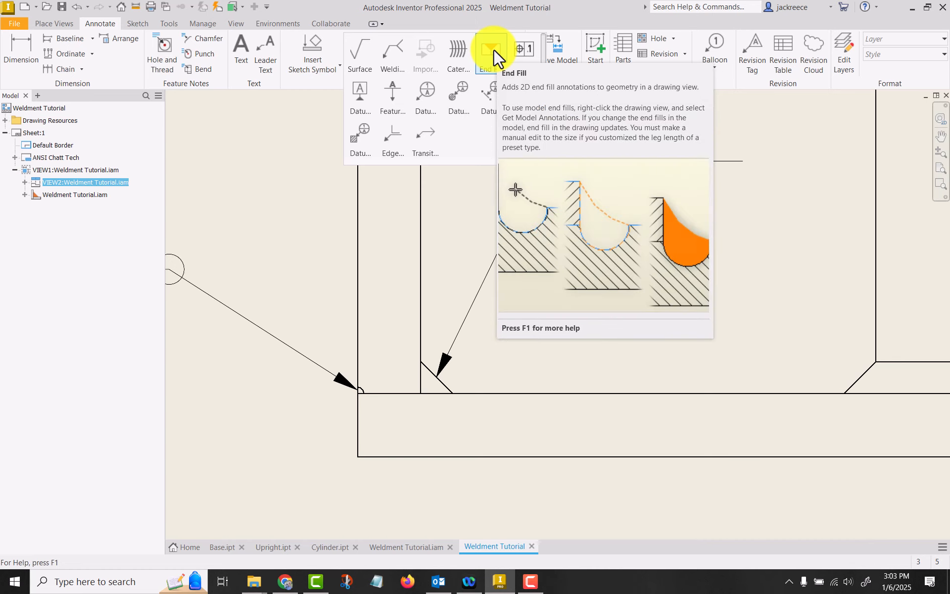
left_click(488, 43)
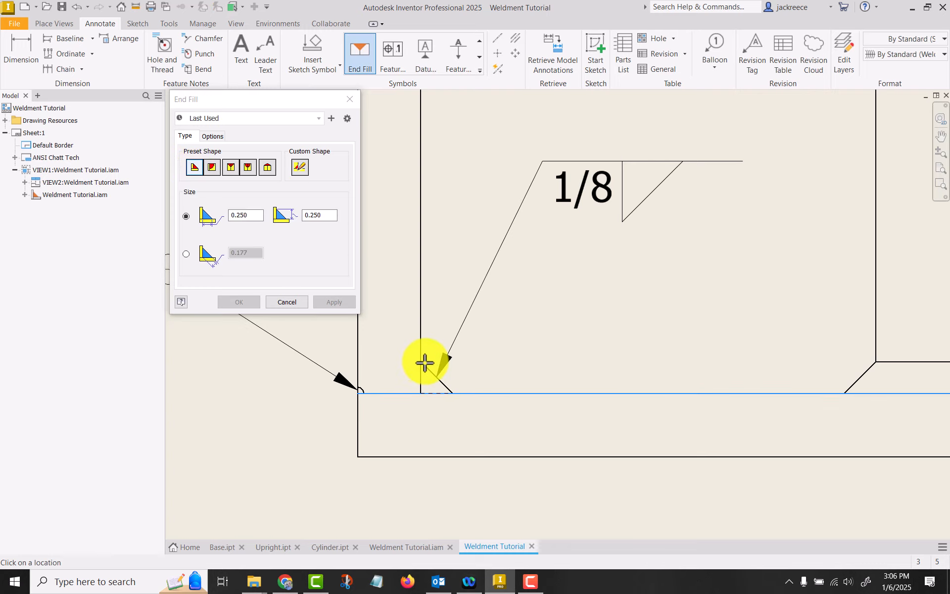
left_click(421, 363)
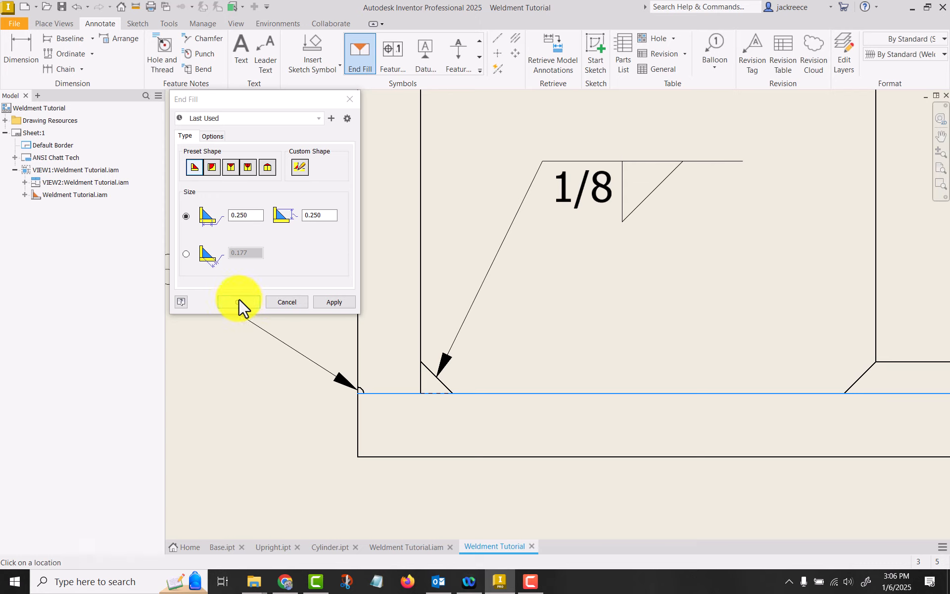
left_click(242, 300)
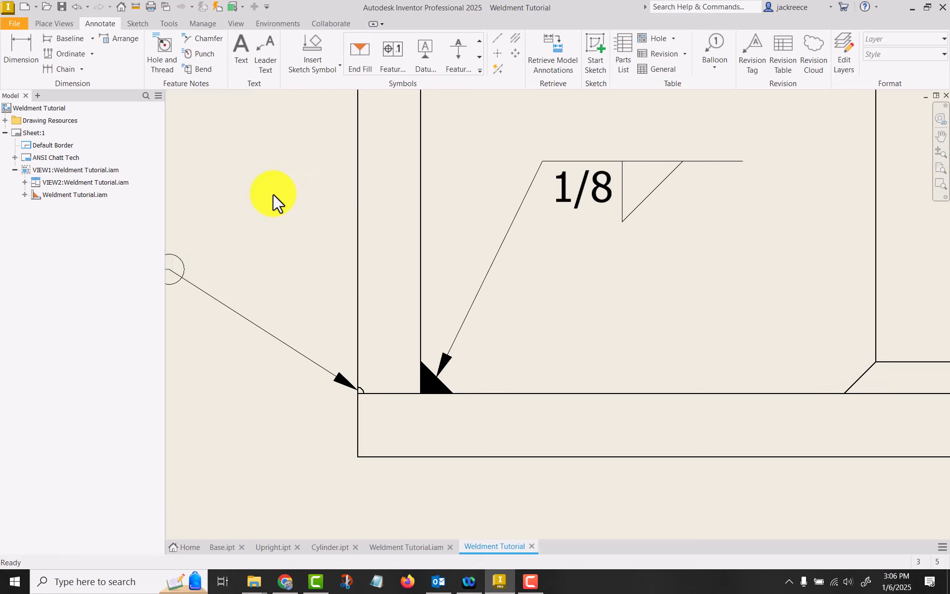
Start an end fill for the groove weld at the upright's outer base corner, using the preset shape with one curved side
scroll(273, 194, "up", 2)
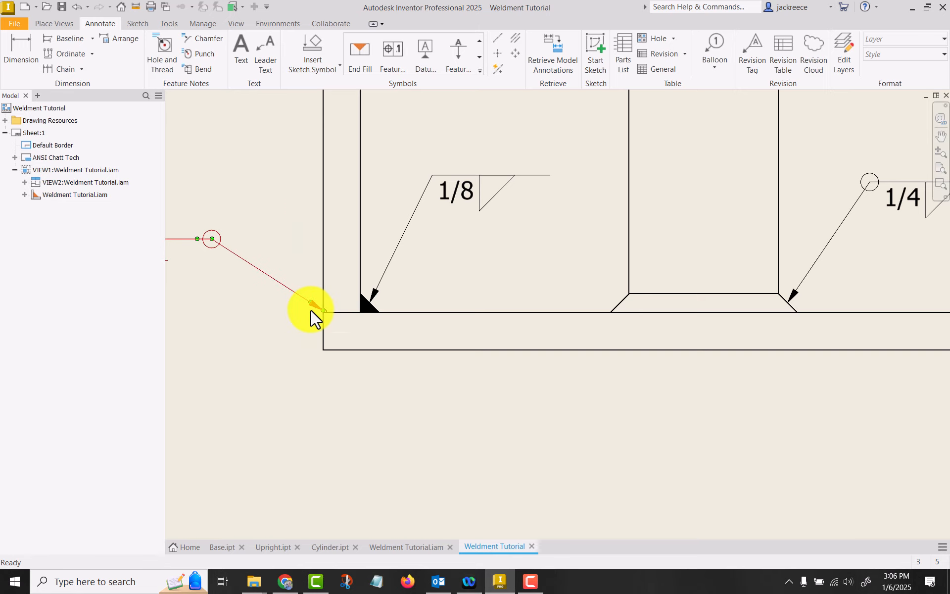
scroll(310, 310, "down", 5)
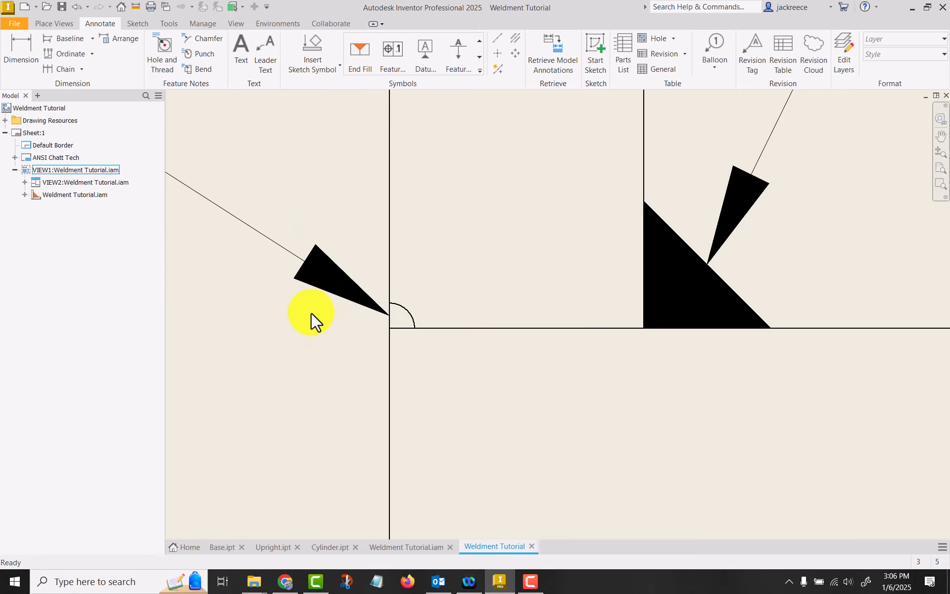
left_click(360, 49)
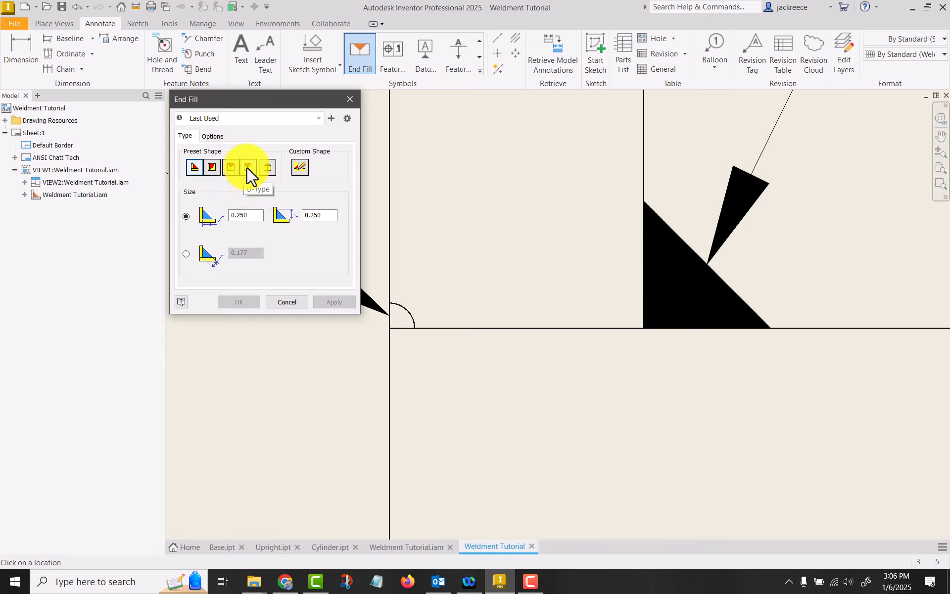
left_click(211, 166)
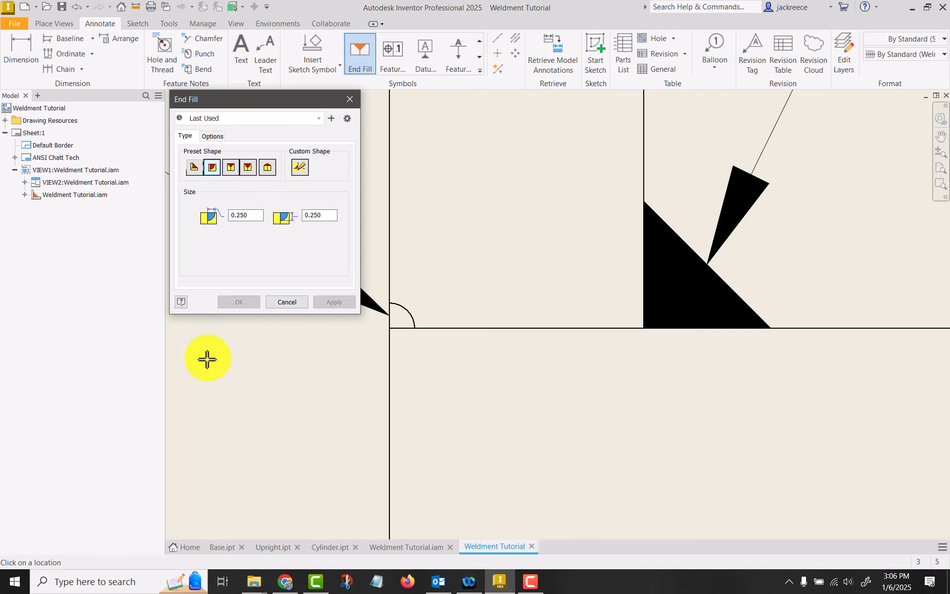